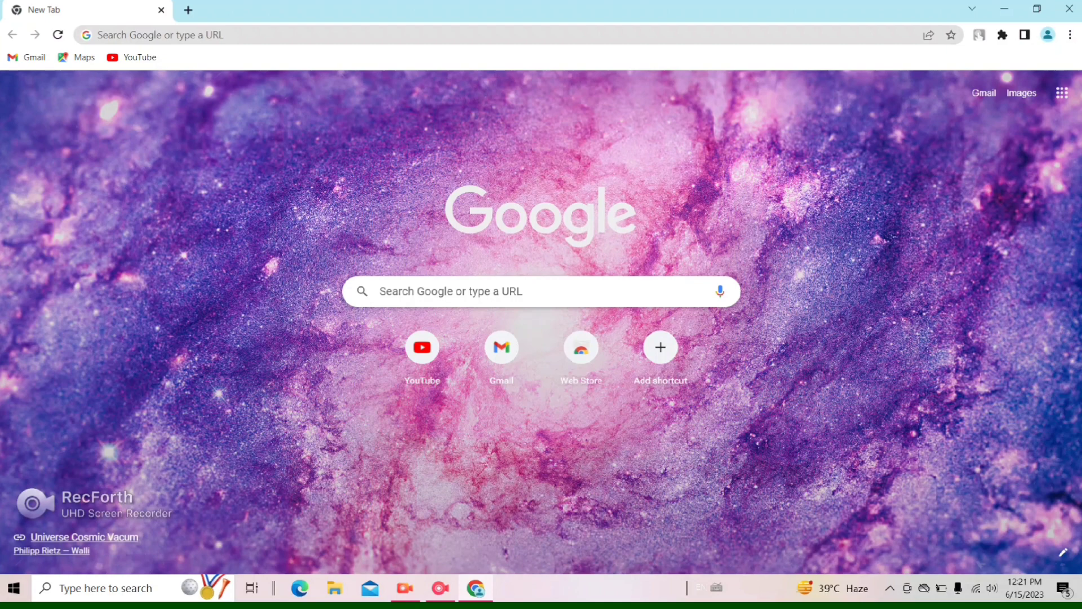
- Search Google for 'nios' and open the official NIOS home page result
click(259, 34)
text(nio)
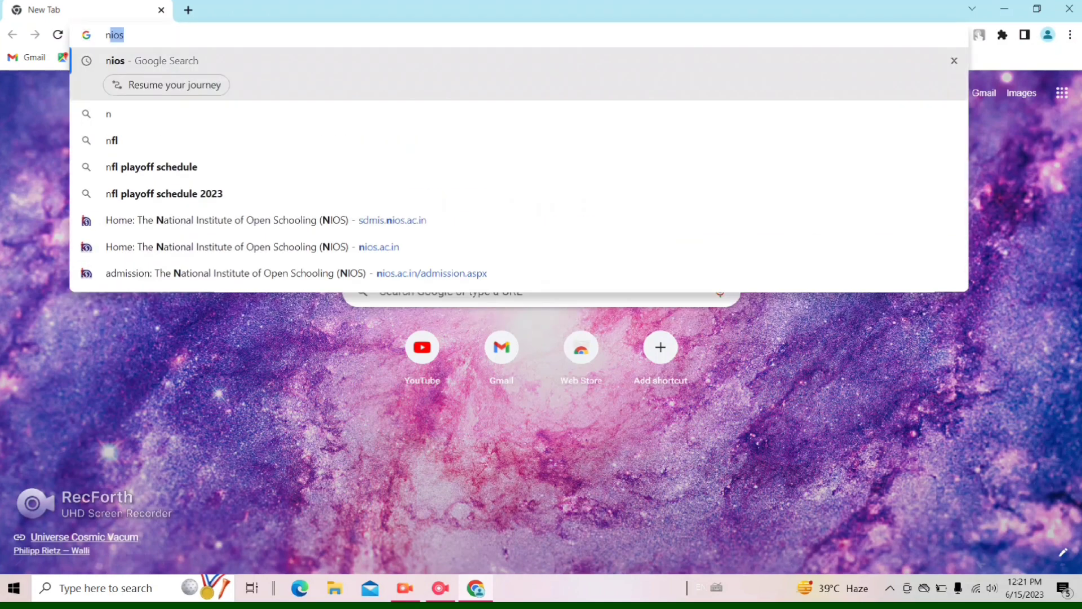
text(s)
key(Return)
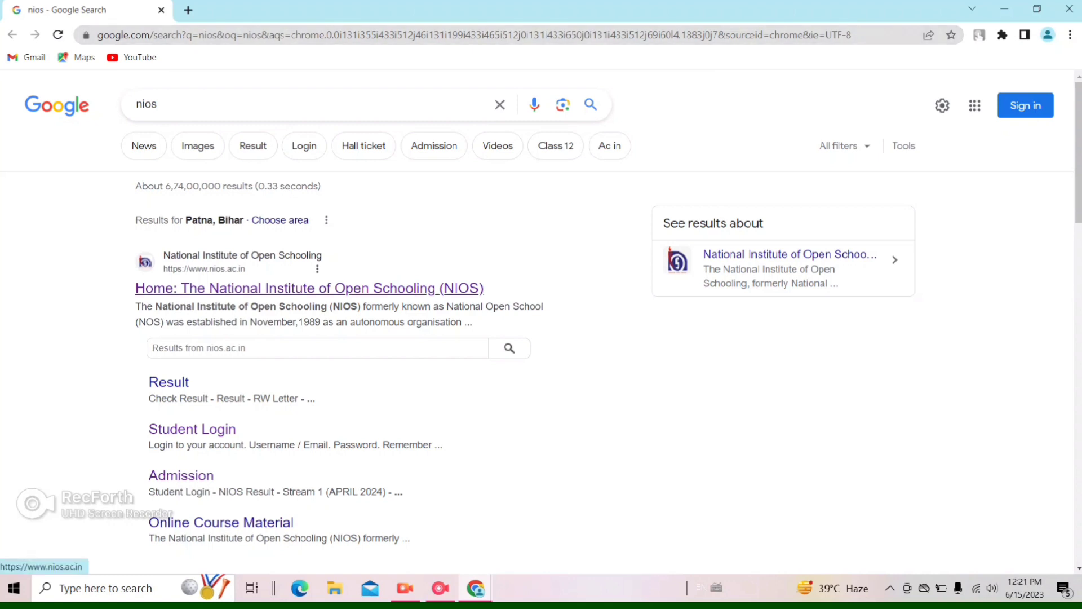
click(309, 288)
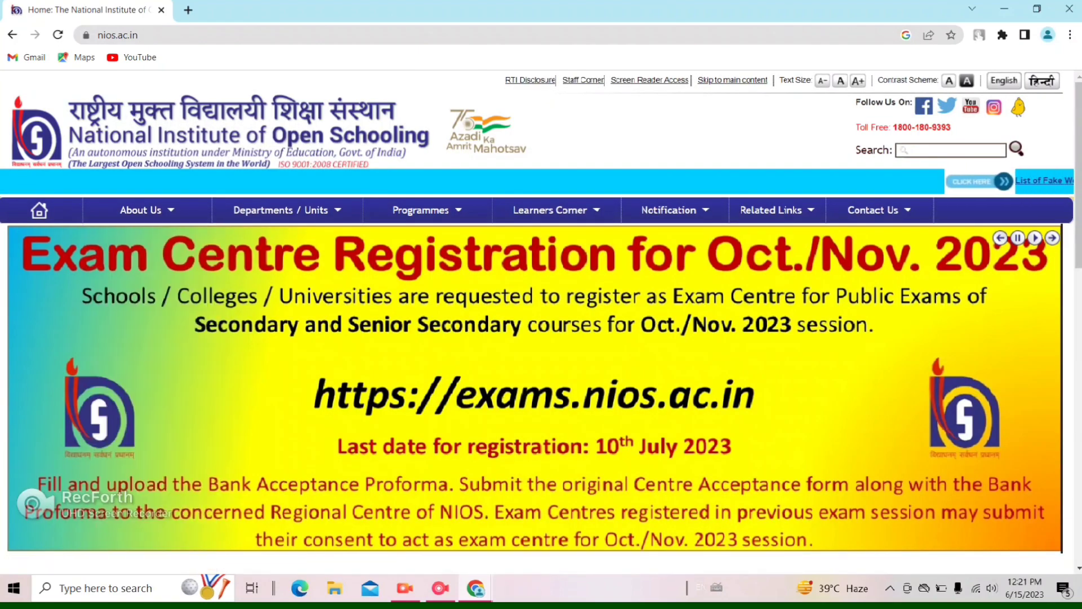
- Scroll the NIOS homepage and go to its Admission quick-link page
scroll(164, 513, down, 6)
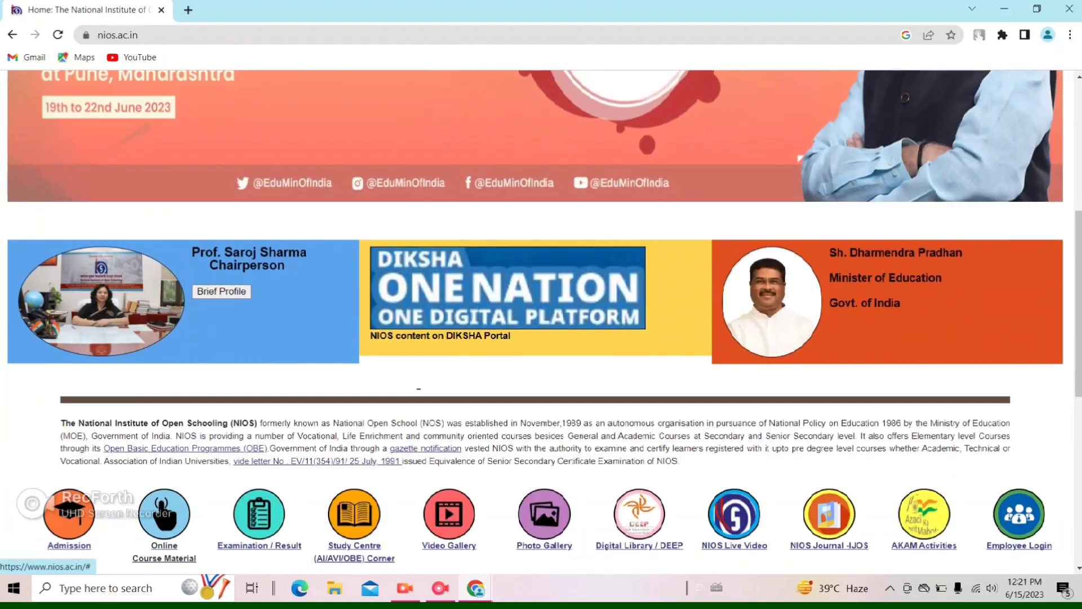
scroll(163, 513, up, 3)
scroll(541, 321, up, 3)
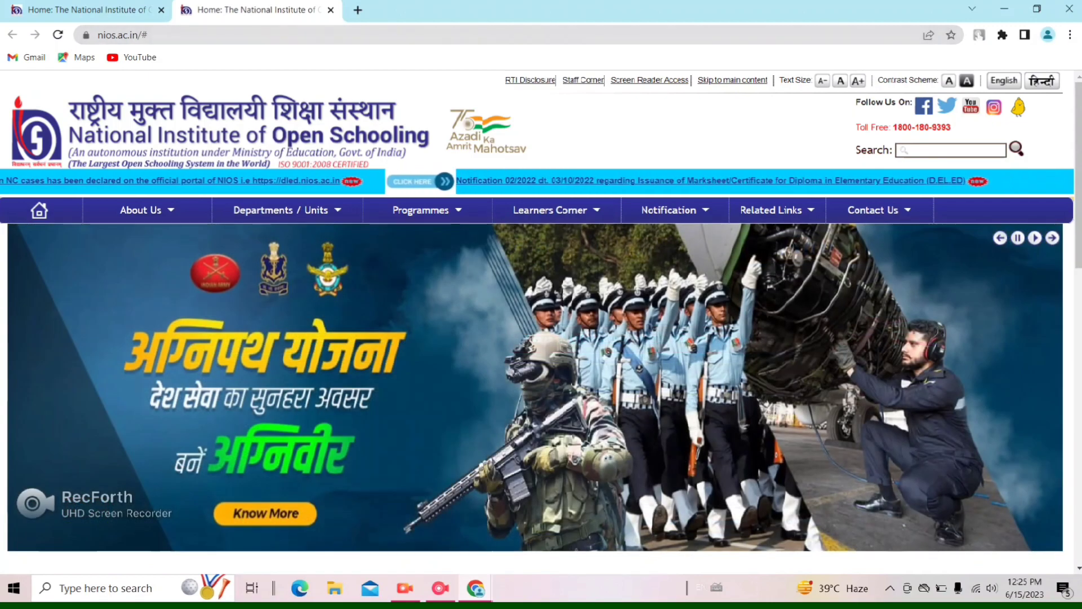
scroll(541, 321, down, 2)
scroll(541, 321, up, 2)
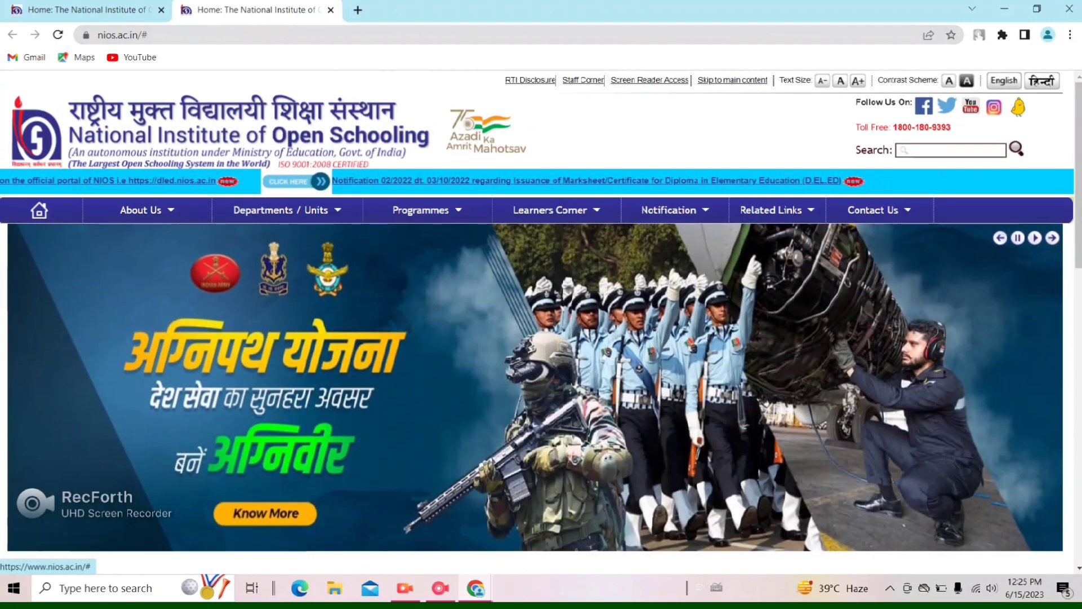
scroll(541, 321, down, 10)
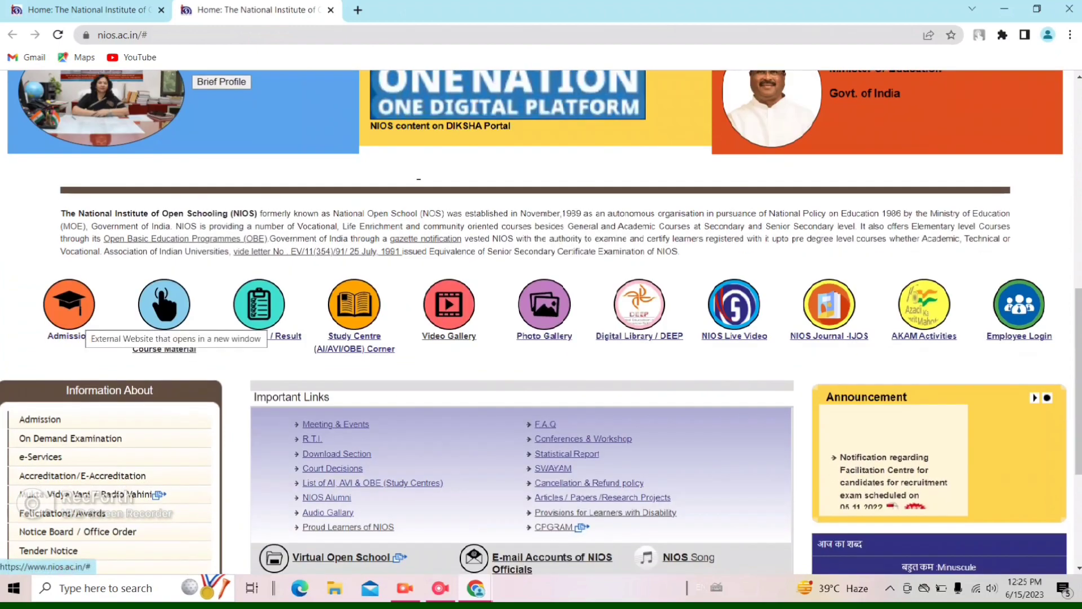
click(69, 307)
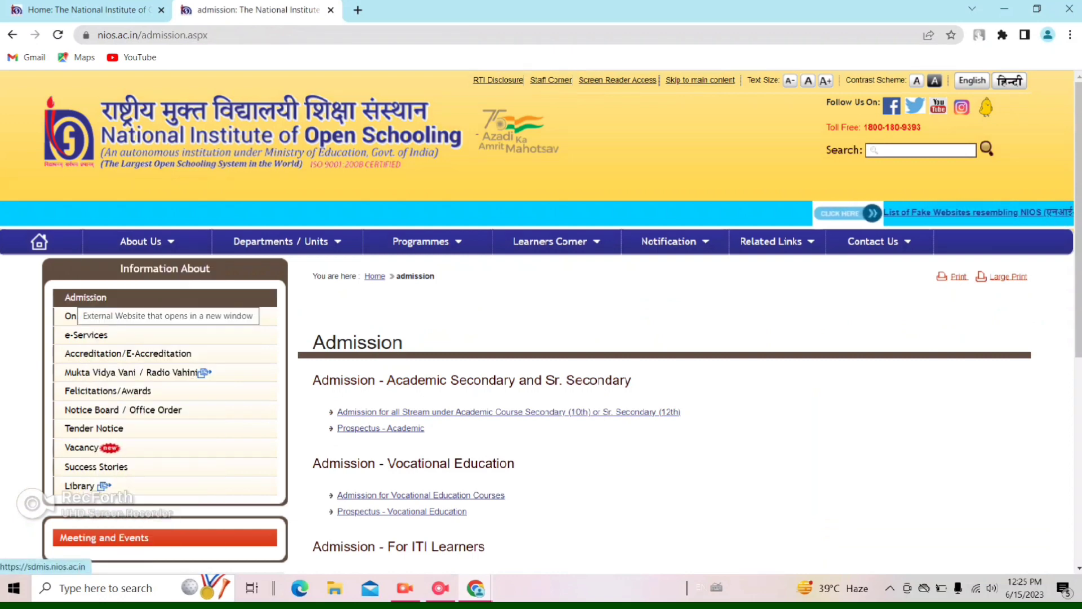
- Open the academic-course admission portal and reveal the On-Demand June 2023 to Sep 2023 option
click(76, 297)
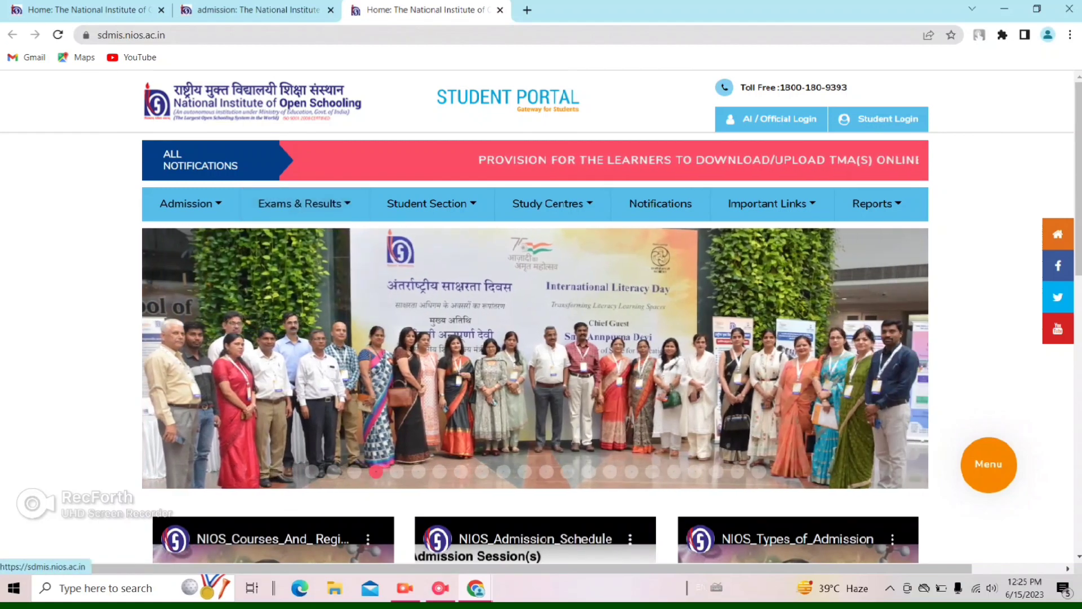
mouse_move(190, 204)
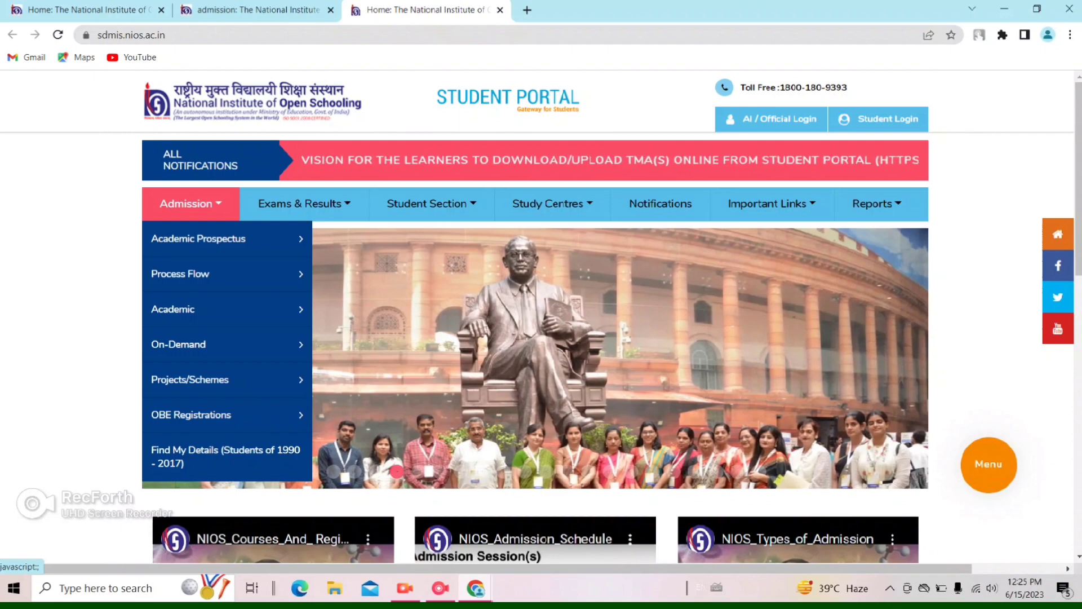
mouse_move(186, 343)
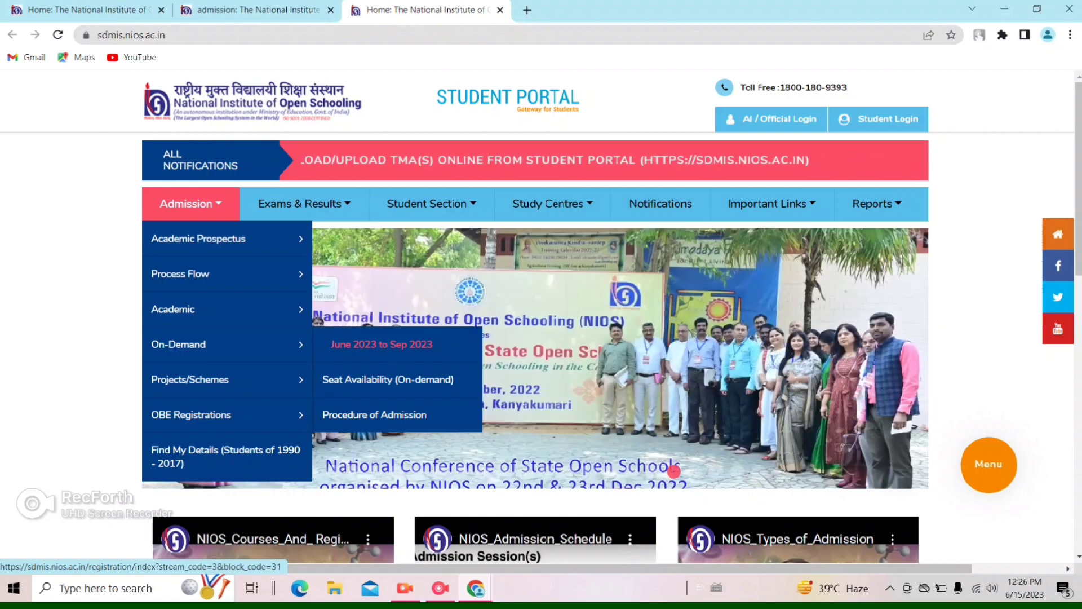
- Start the June 2023 to Sep 2023 On-Demand registration and set State/UT to Bihar
click(381, 343)
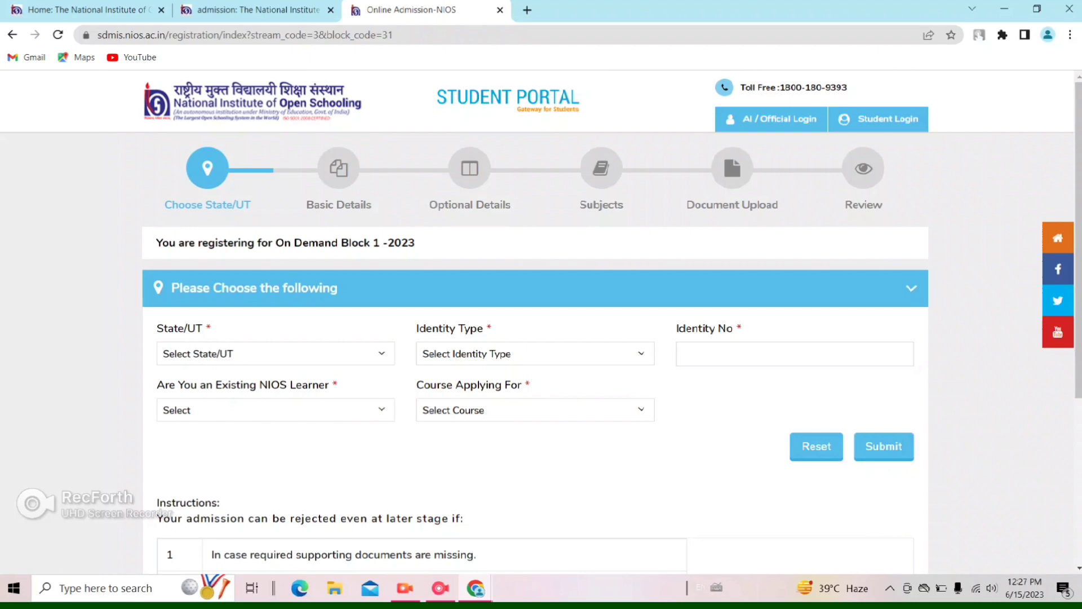
scroll(536, 321, down, 1)
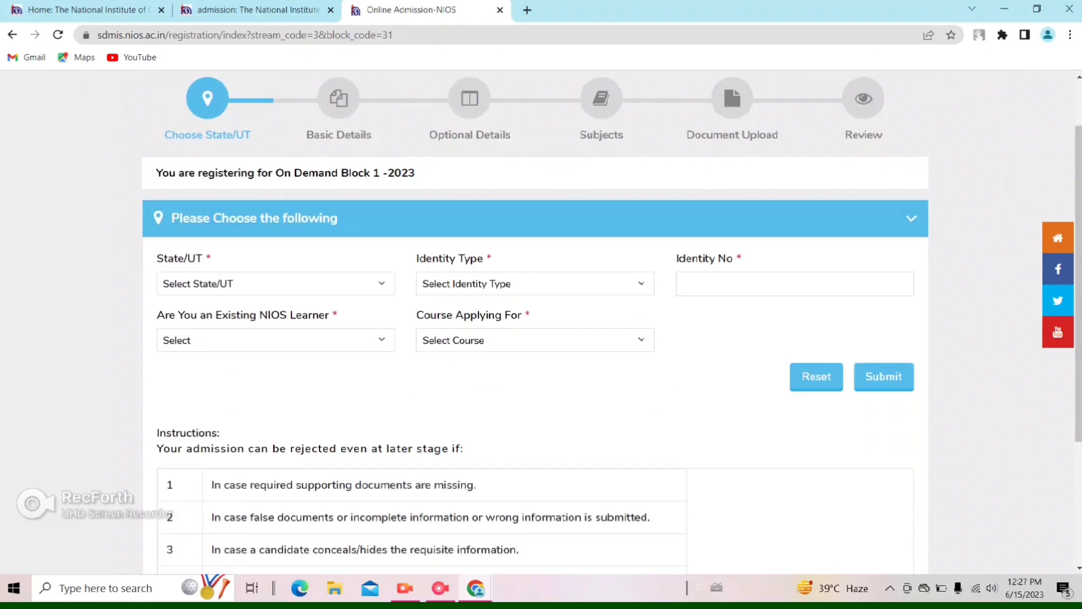
scroll(535, 321, up, 1)
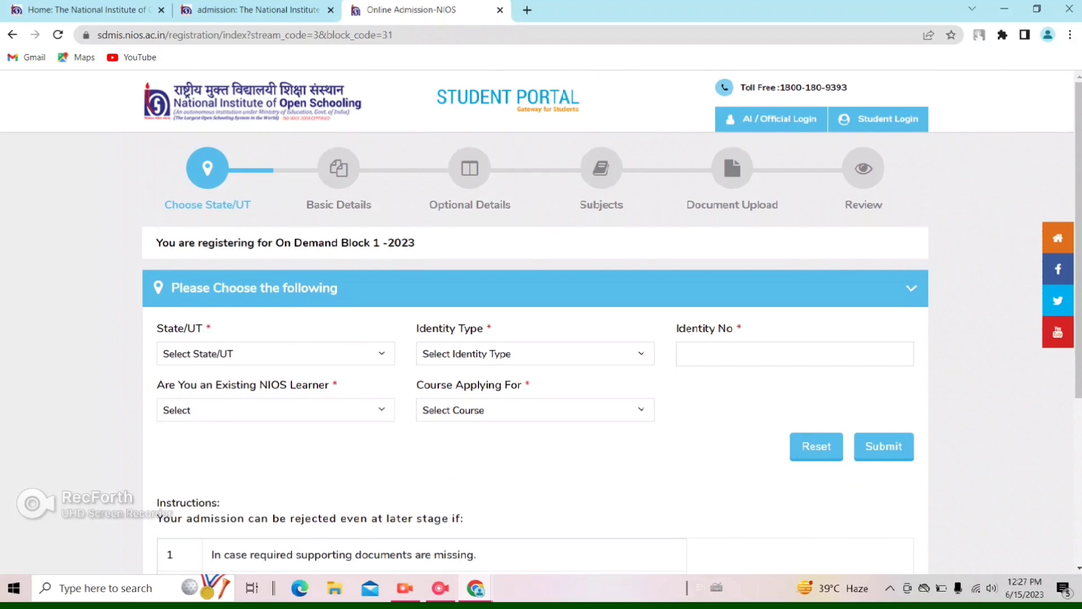
click(275, 353)
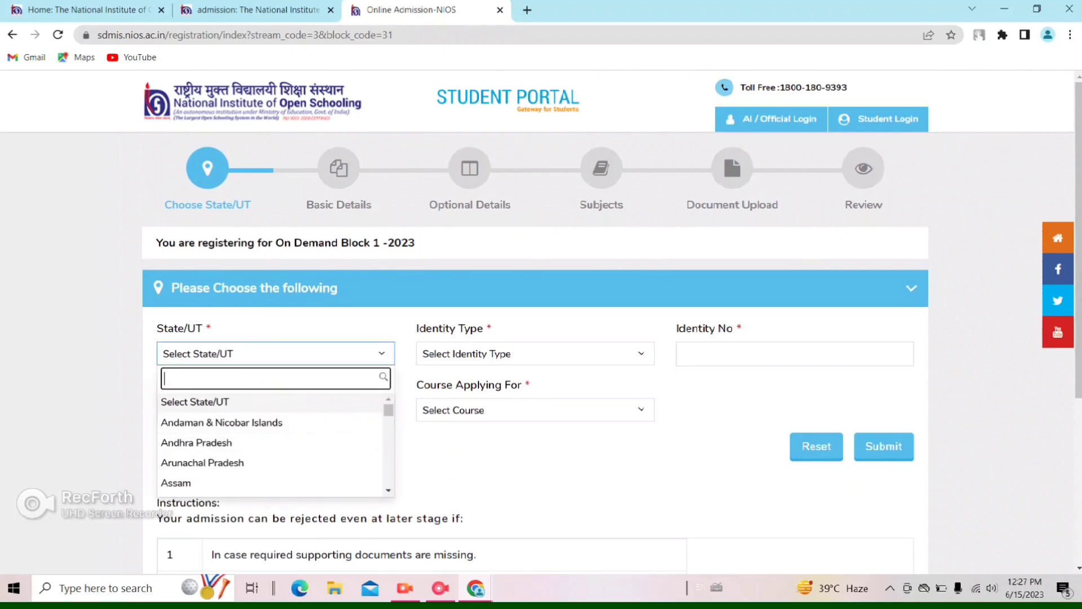
scroll(271, 445, down, 5)
scroll(270, 445, up, 2)
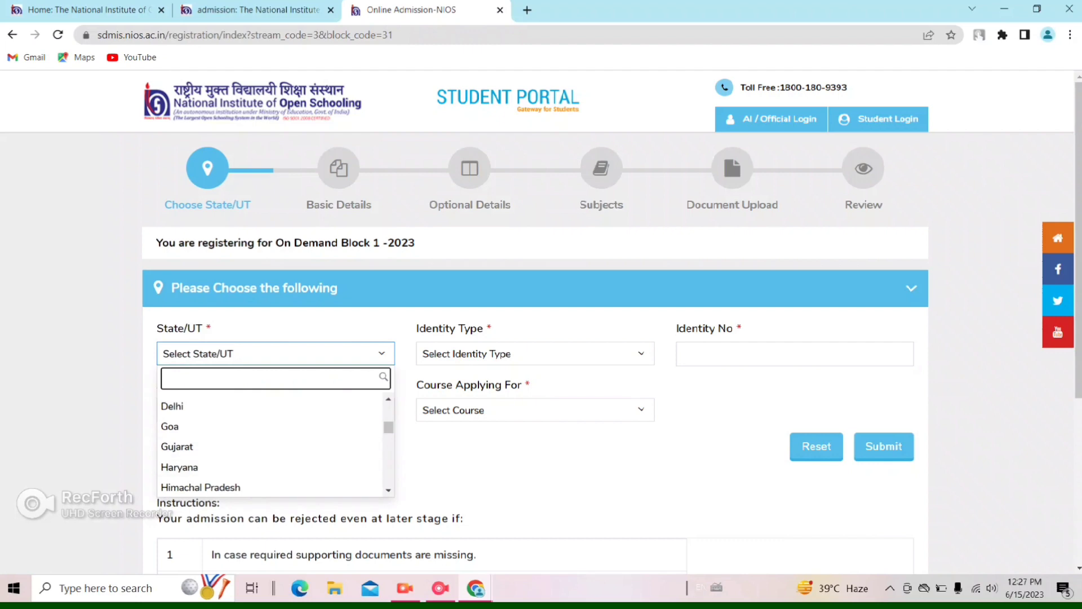
scroll(270, 445, up, 1)
text(b)
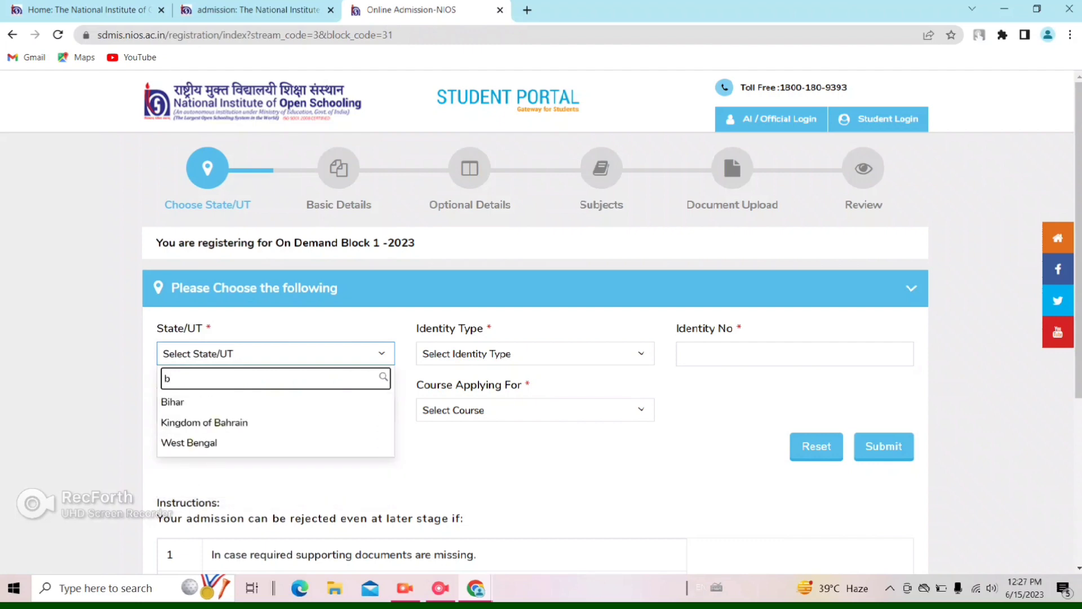
key(Return)
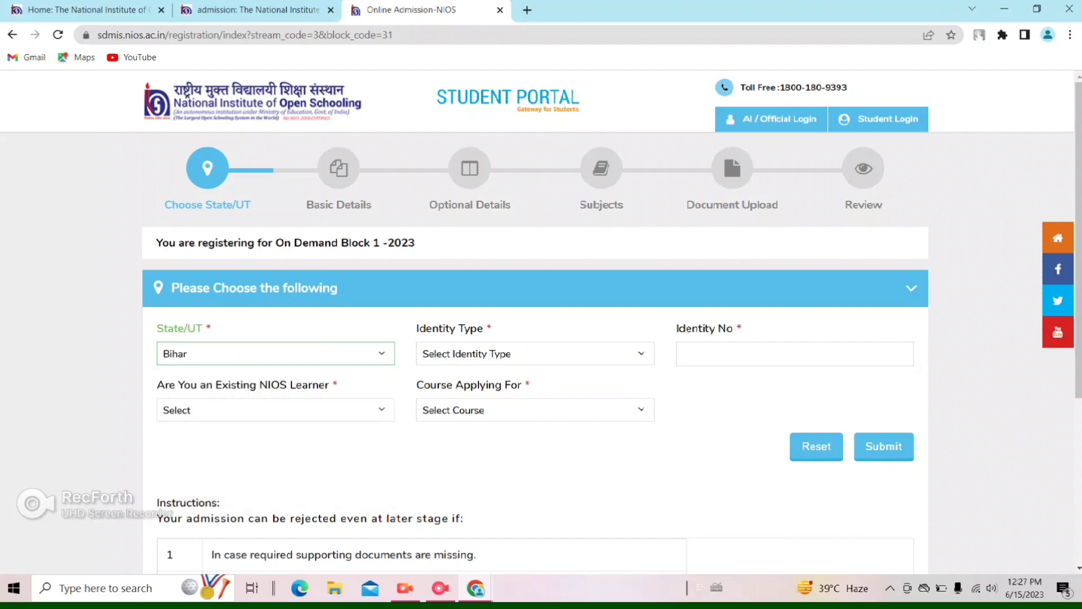
- Set the Identity Type to Aadhaar
key(Tab)
key(Down)
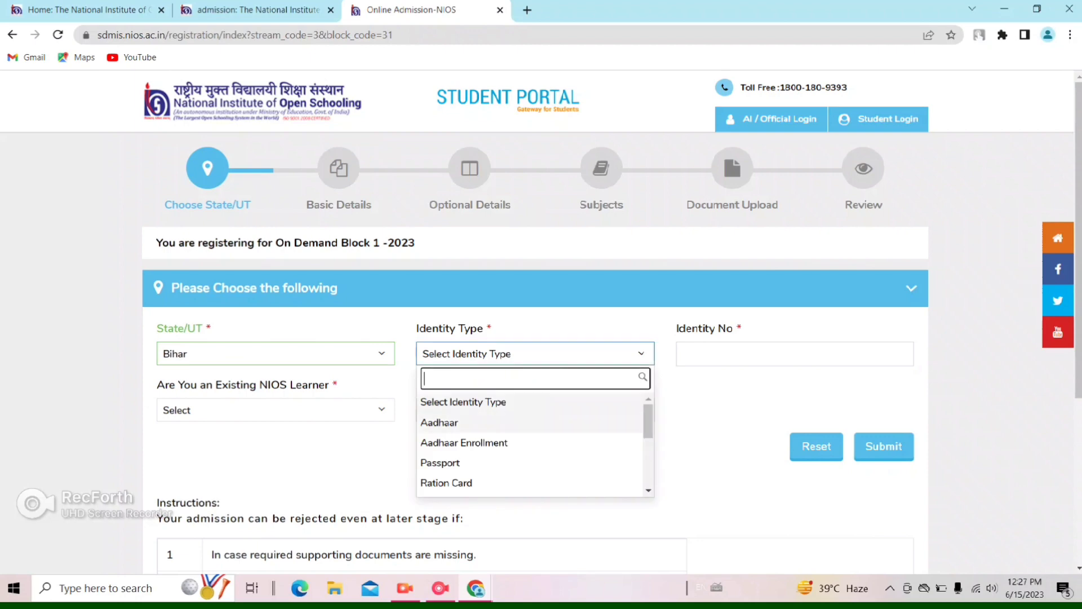
key(Return)
- Enter the Aadhaar identity number and answer No to Existing Learner
click(685, 354)
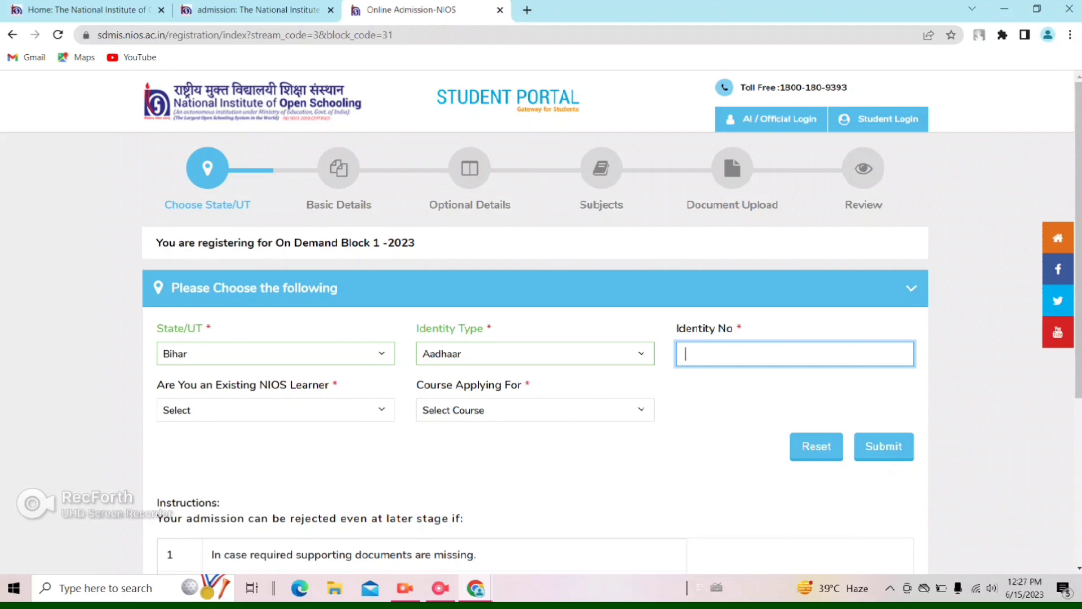
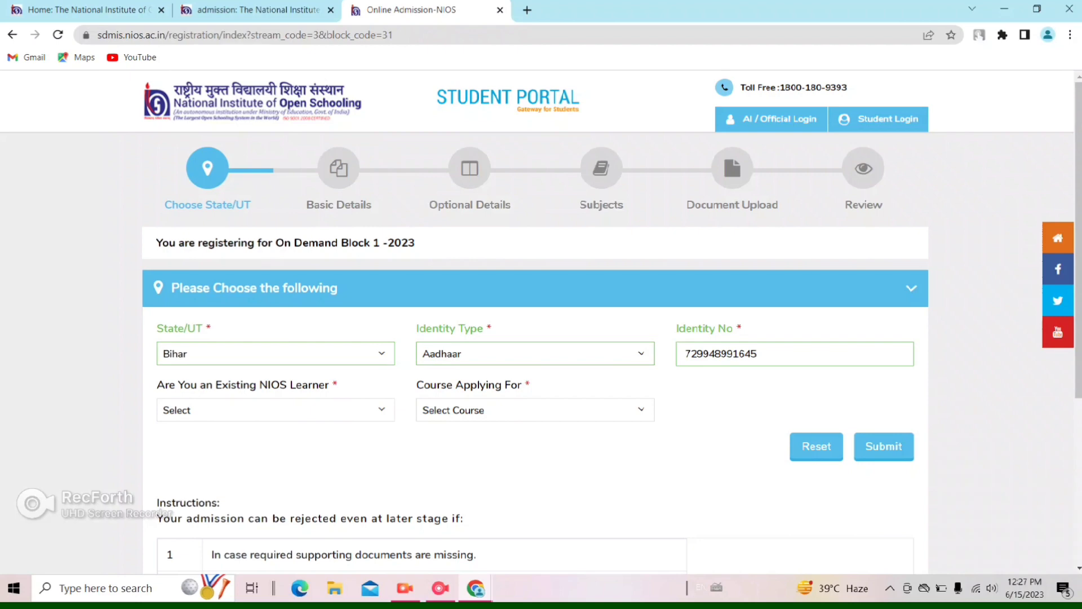
click(276, 409)
click(169, 476)
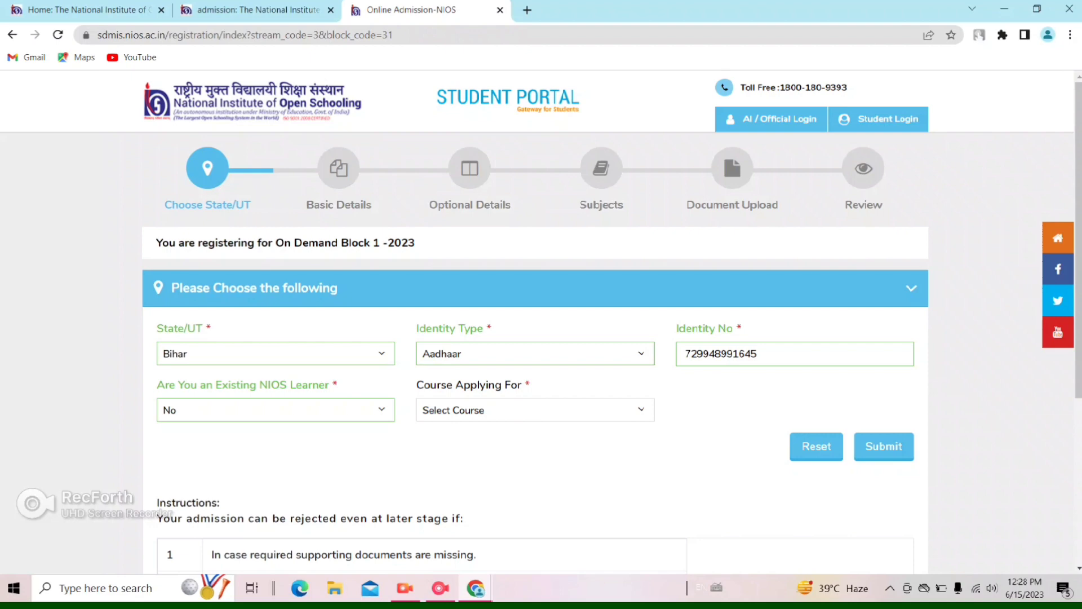
- Choose Senior Secondary as the course, submit, and confirm On Demand Block 1 registration
click(535, 409)
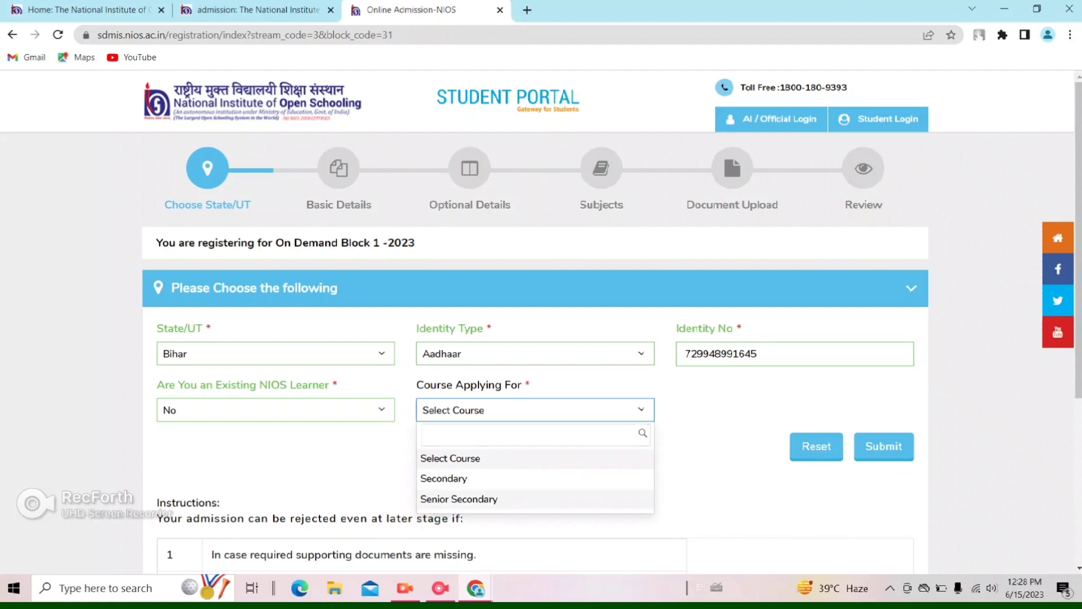
key(Return)
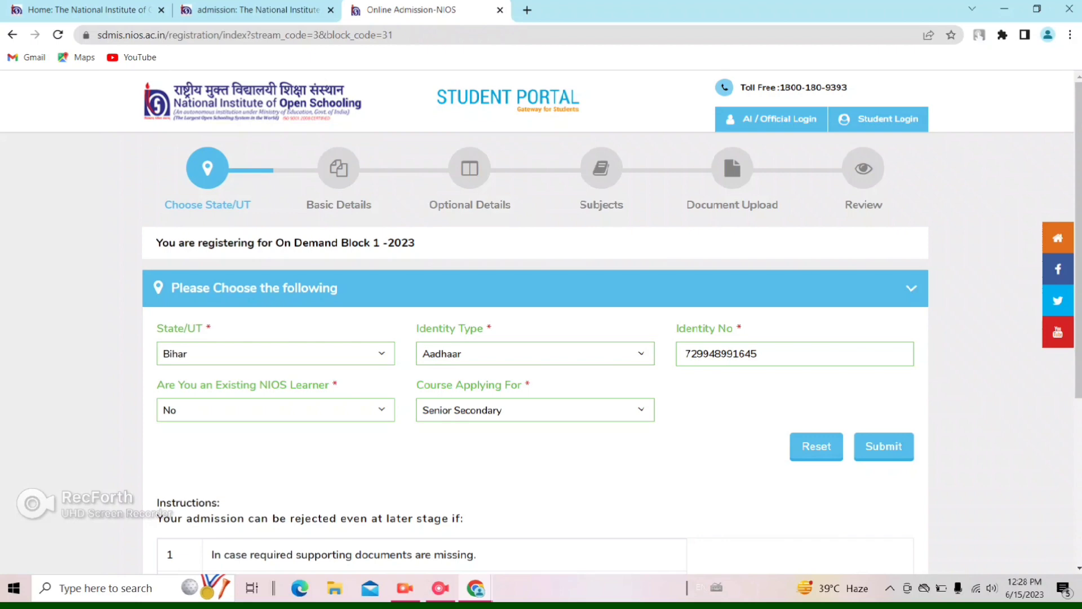
key(Return)
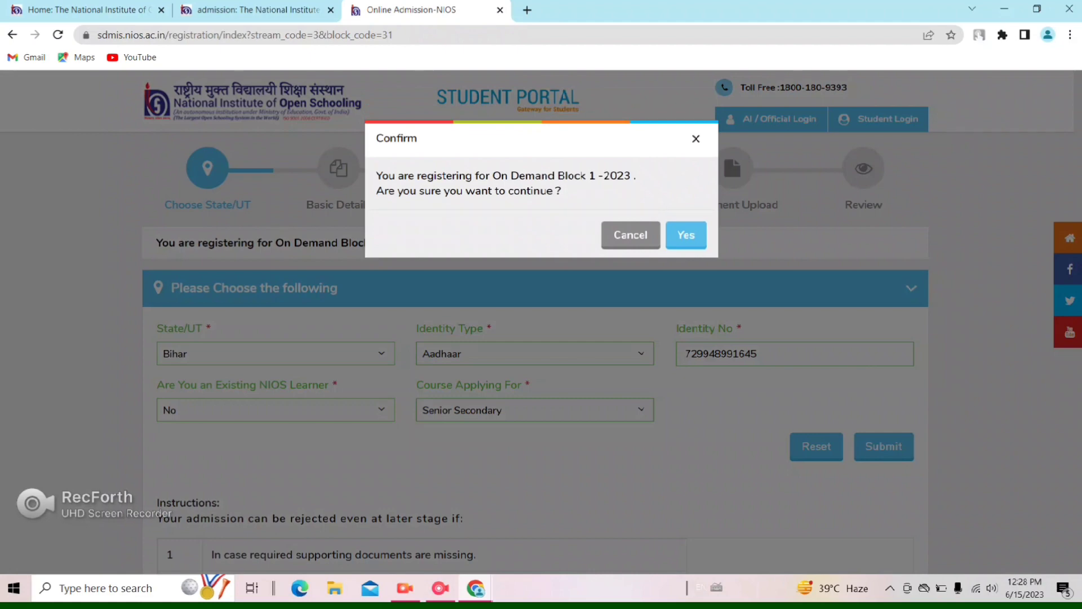
key(Return)
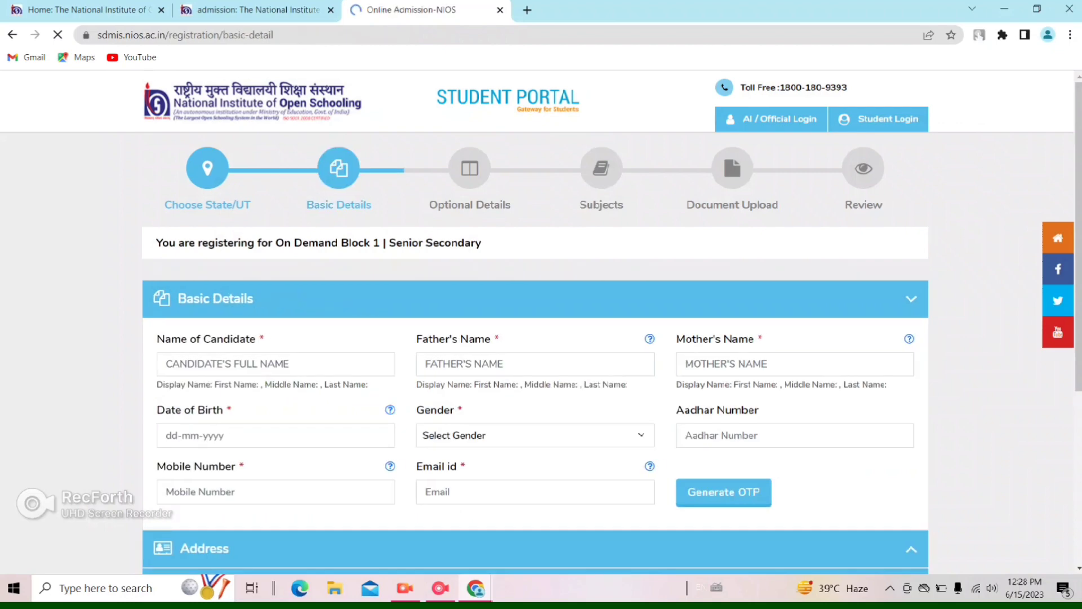
- Enter the candidate's full name, the father's name and the mother's name in Basic Details
scroll(535, 338, down, 1)
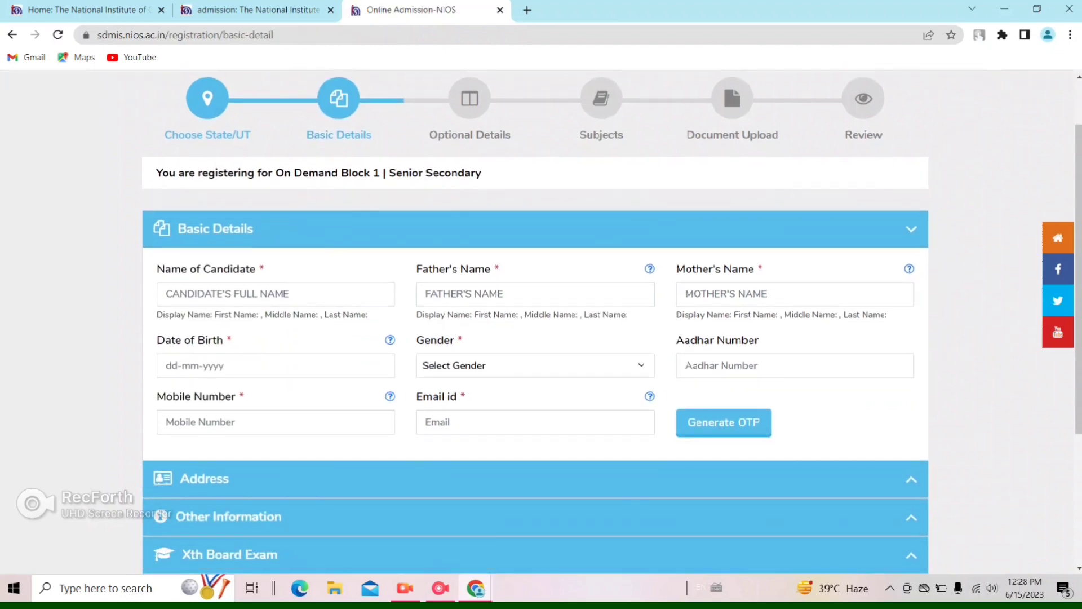
click(276, 294)
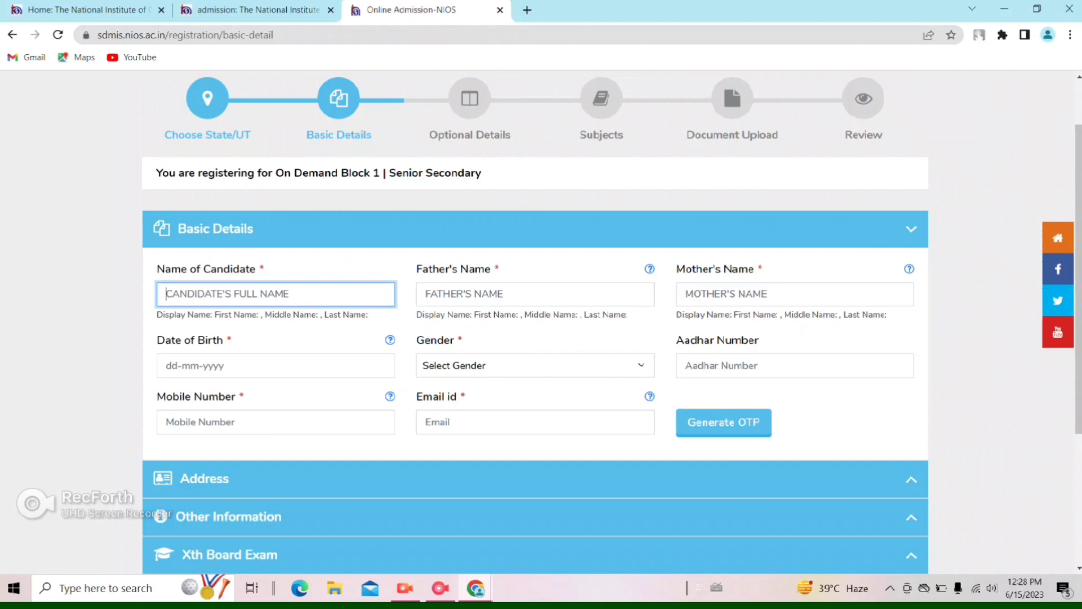
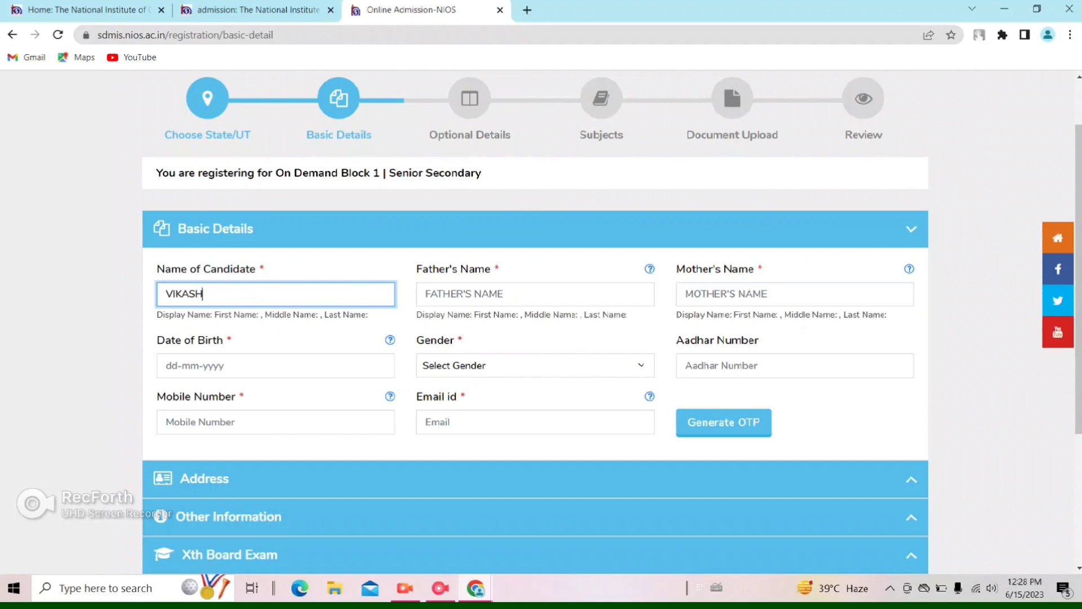
key(Tab)
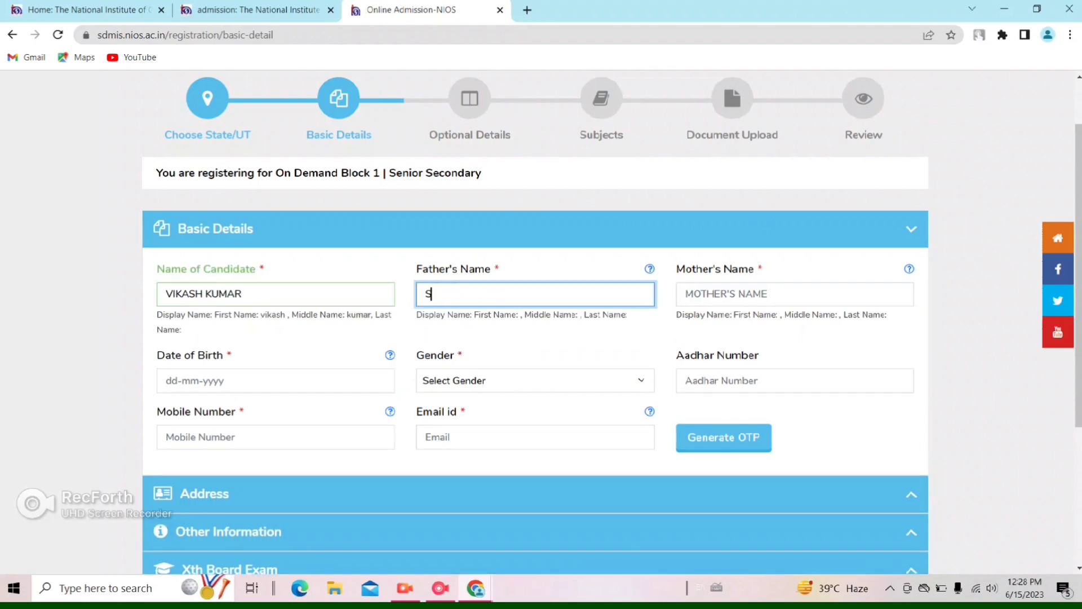
key(Tab)
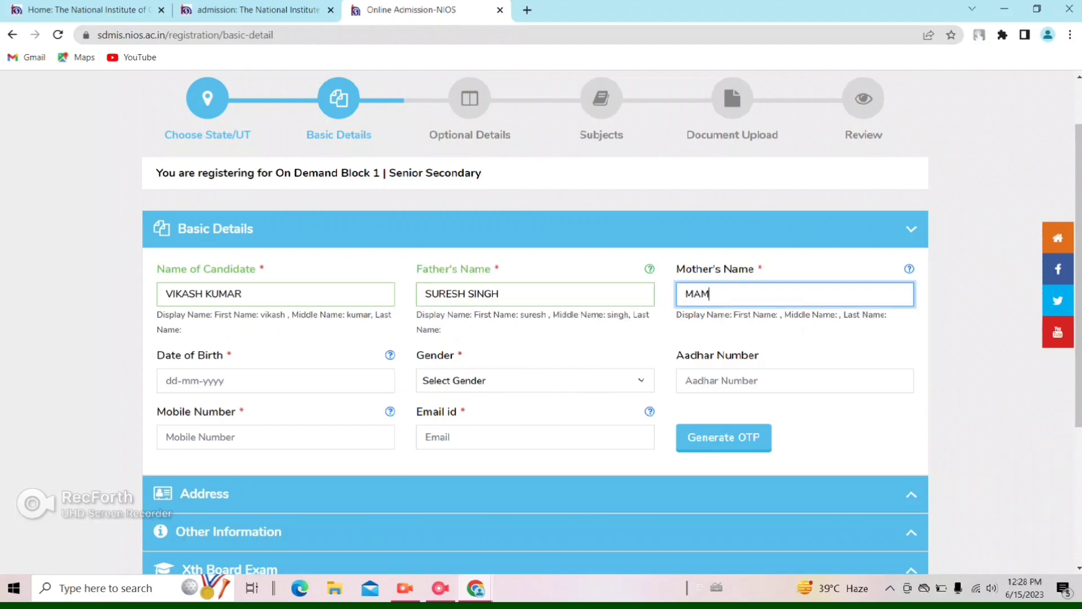
key(Tab)
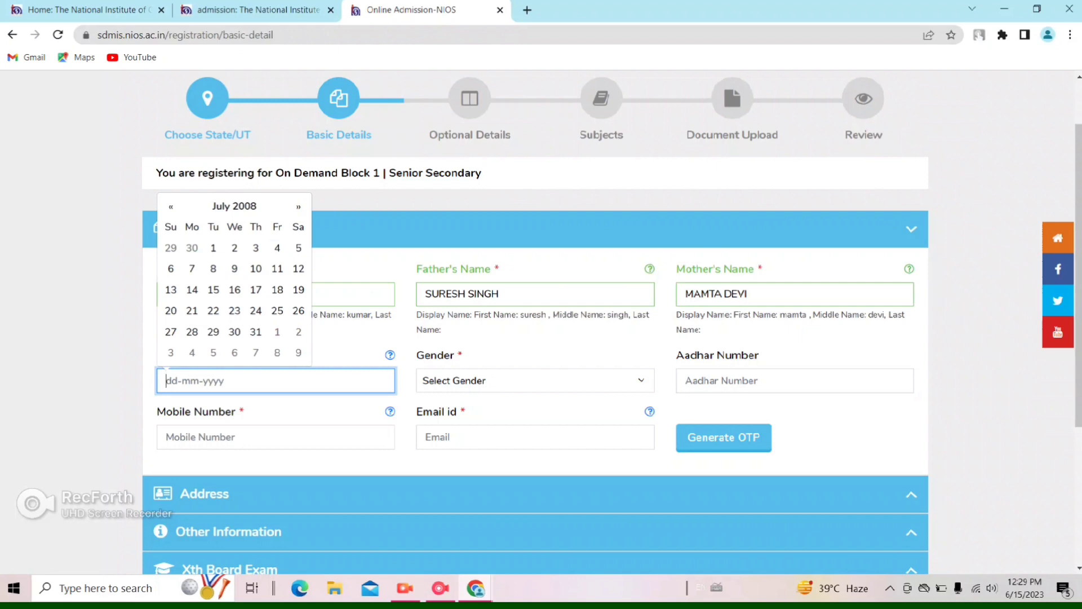
key(Tab)
key(Return)
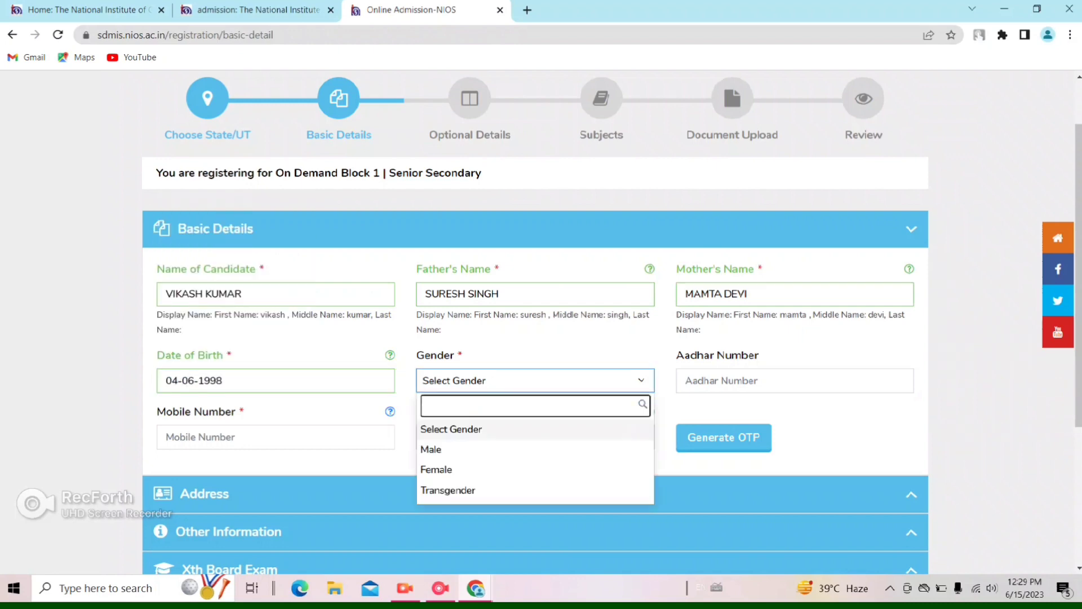
key(Down)
key(Return)
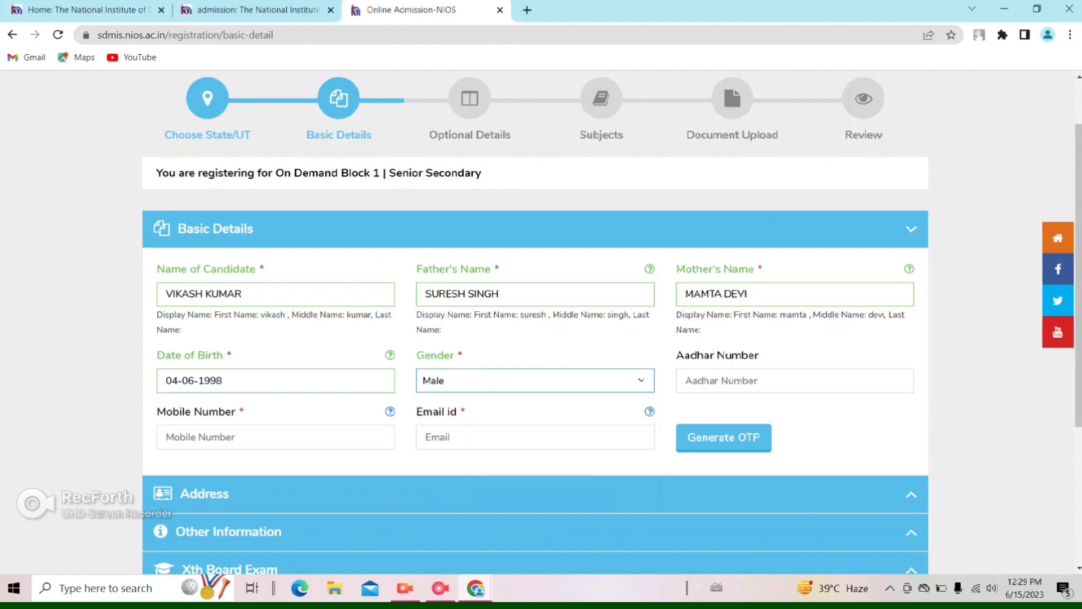
- Fill in the Aadhar number and paste the mobile number
click(685, 380)
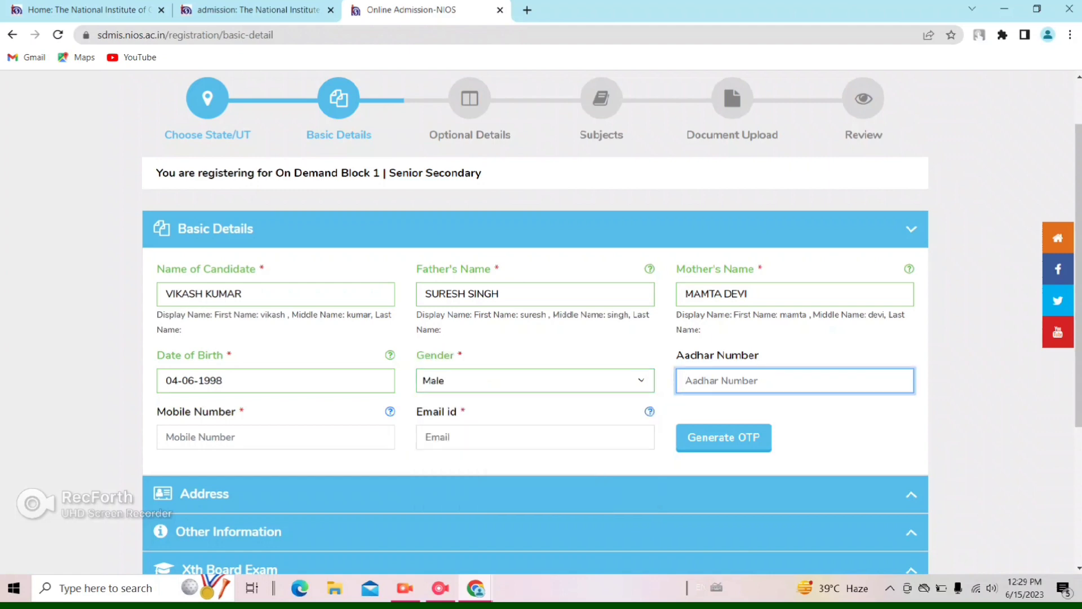
click(276, 437)
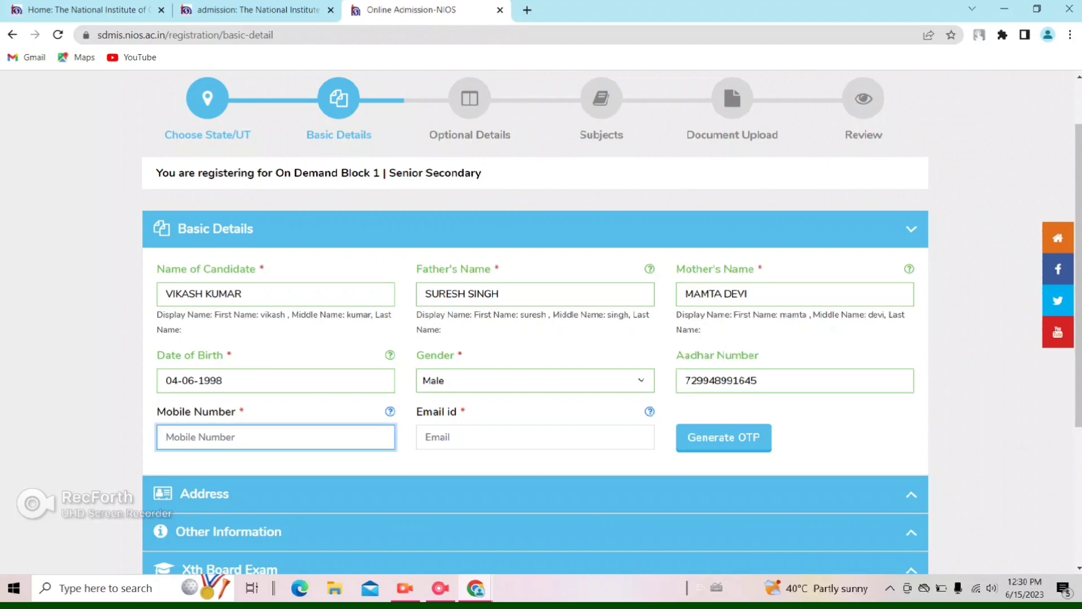
key(ctrl+v)
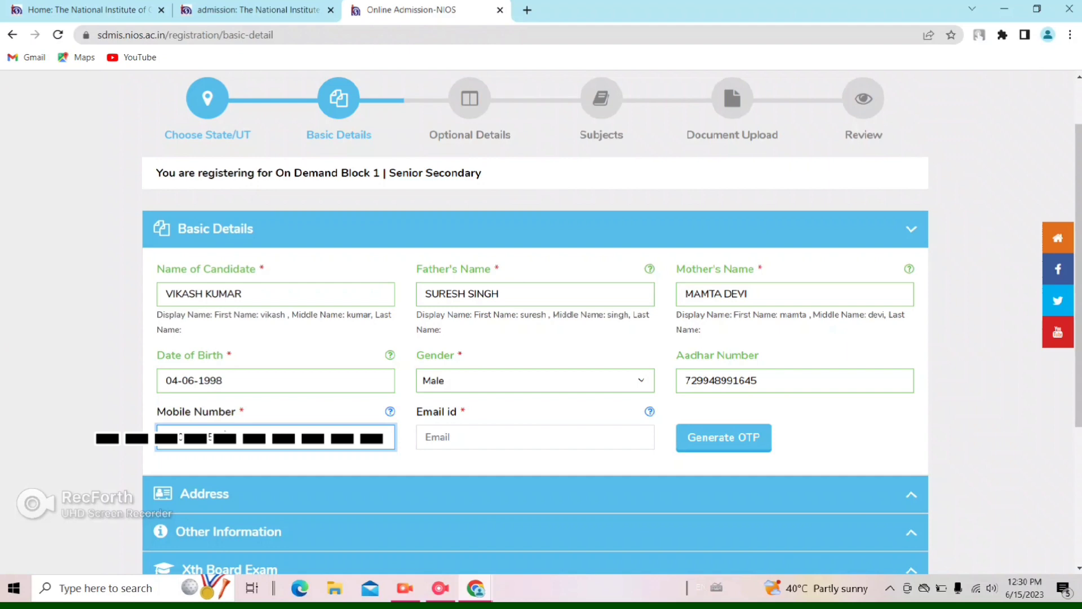
- Enter the candidate's Gmail address in Email id and generate the OTPs
click(535, 437)
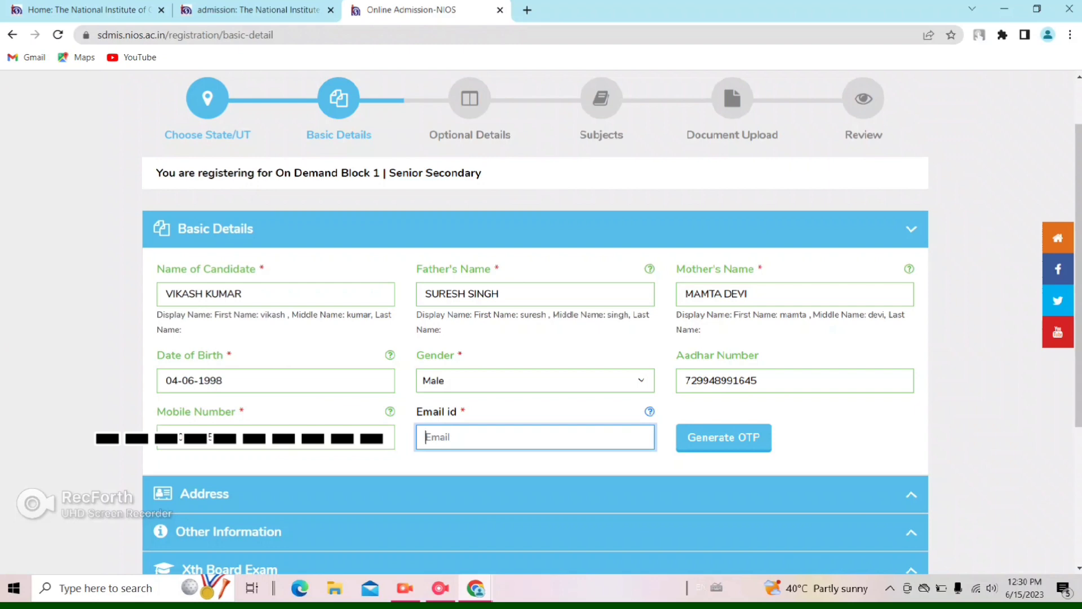
key(ctrl+v)
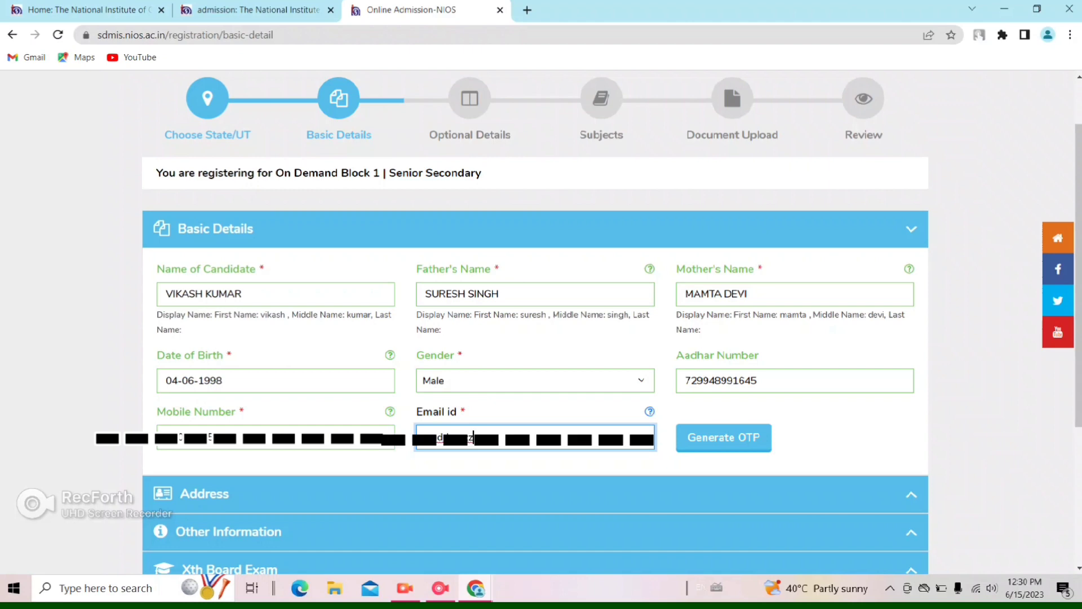
text(@gmail.c)
click(723, 437)
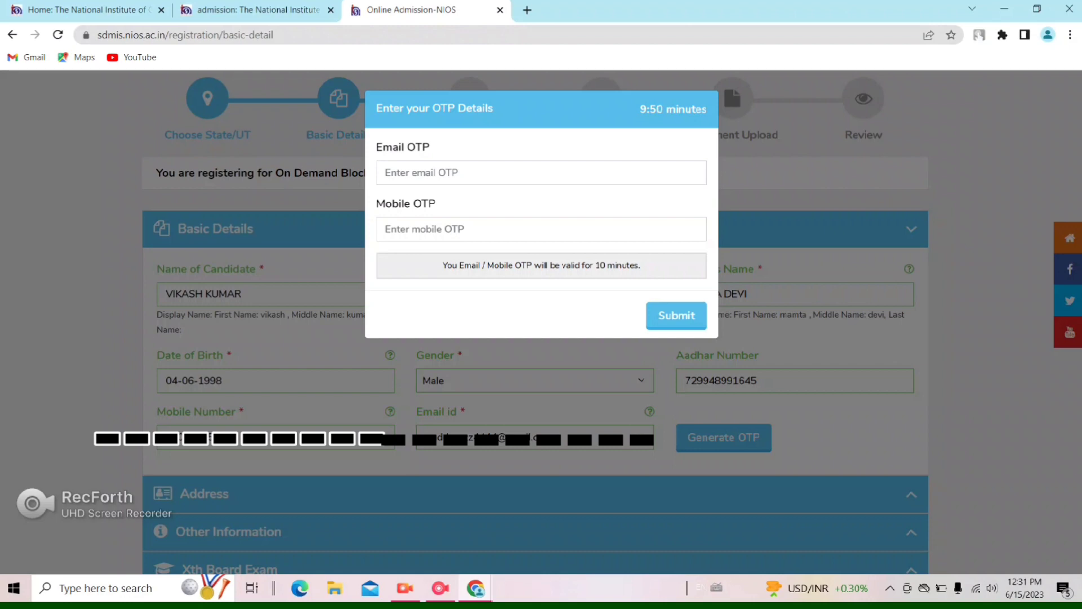
- Enter the mobile and e-mail one-time codes and submit them for verification
click(541, 229)
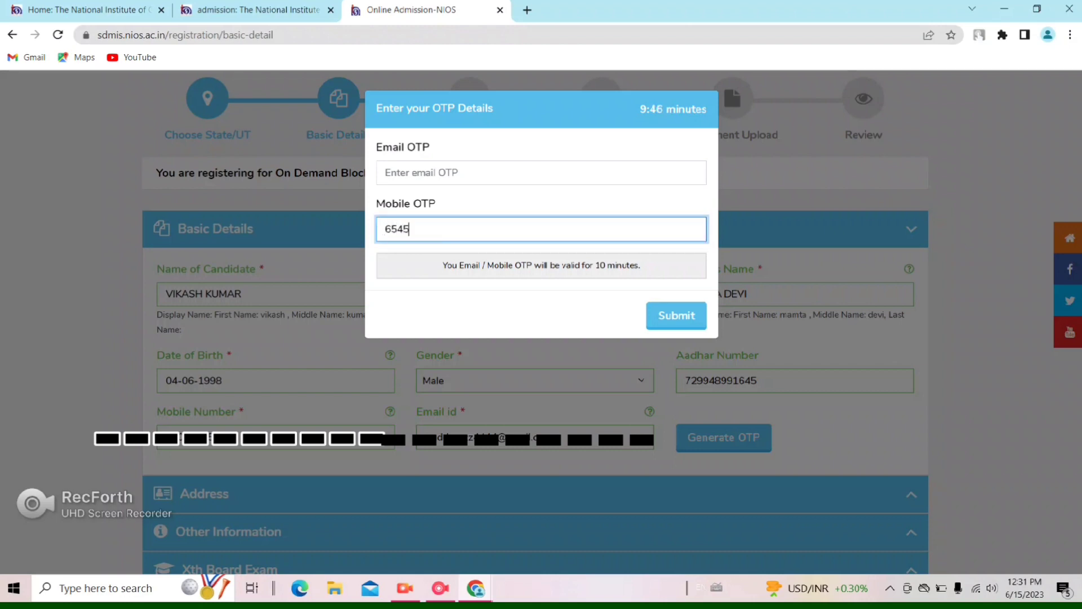
click(541, 172)
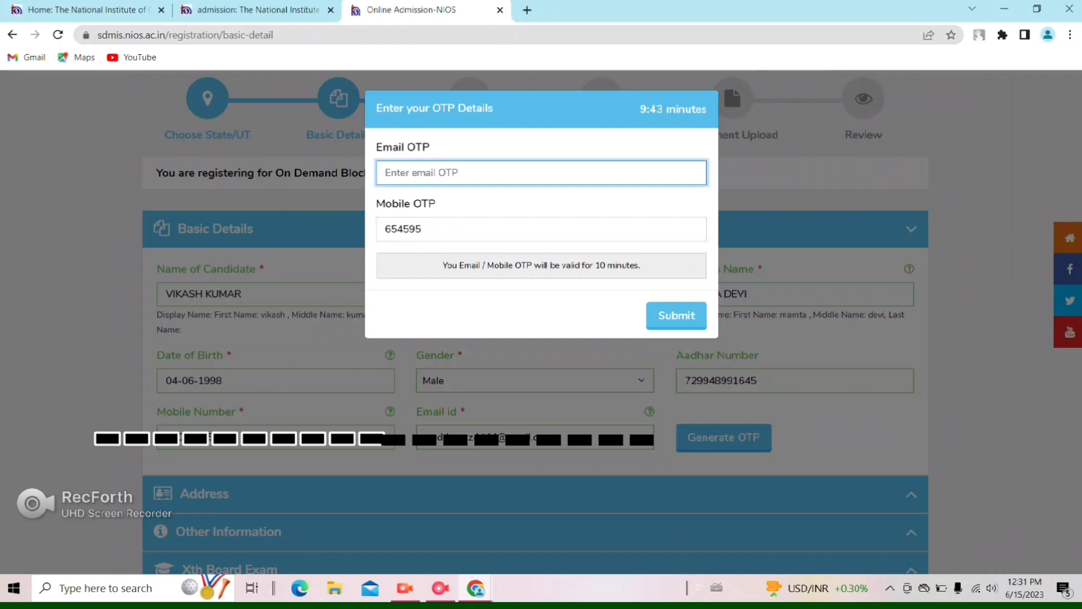
key(ctrl+v)
key(Return)
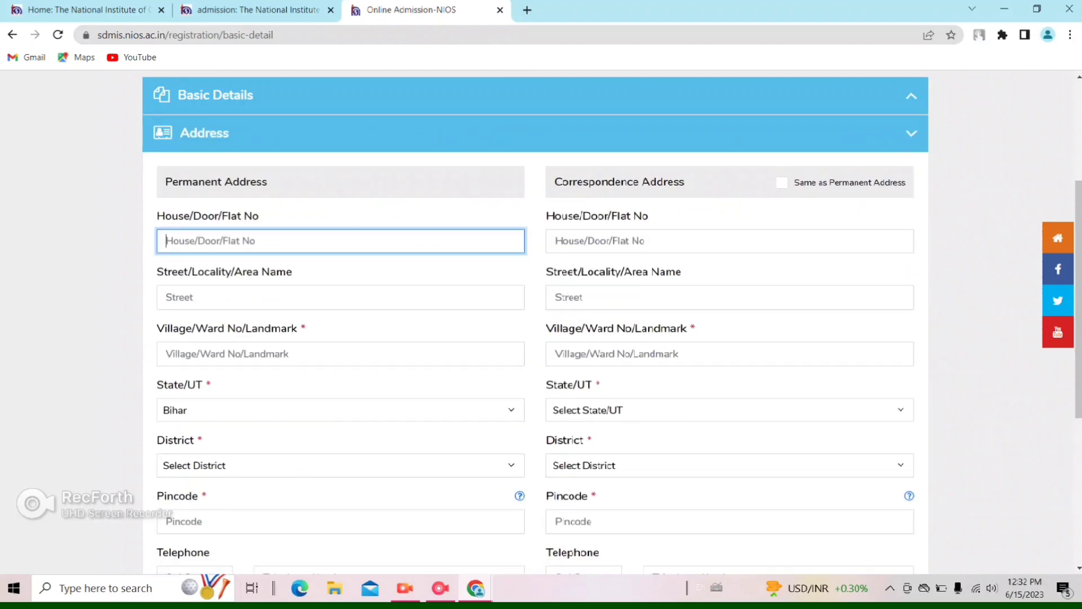
- Fill in the permanent address's house number, street and village/landmark
click(341, 297)
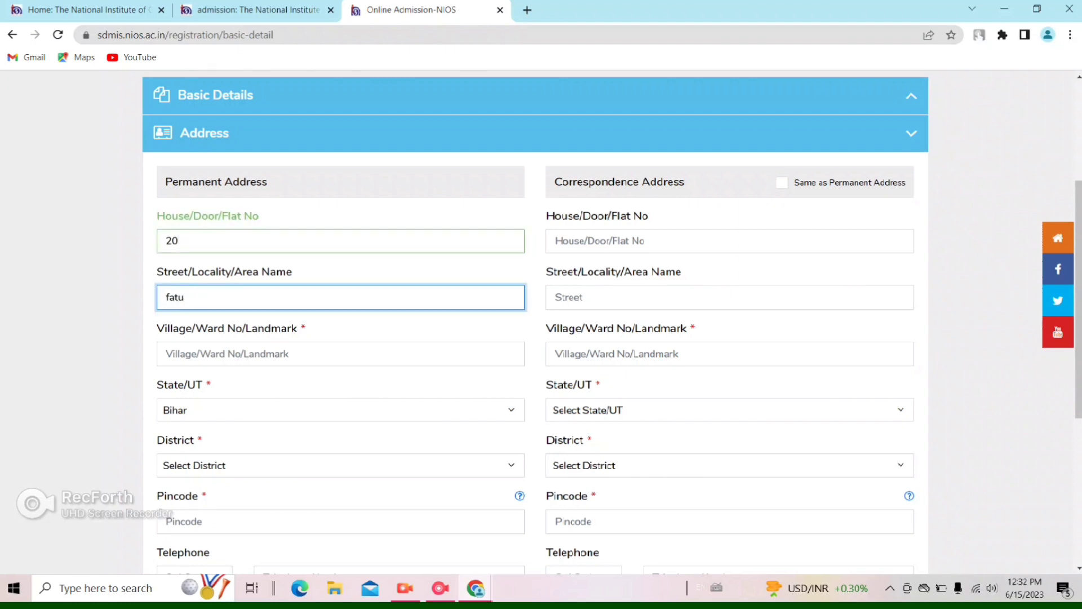
text(ha)
key(Tab)
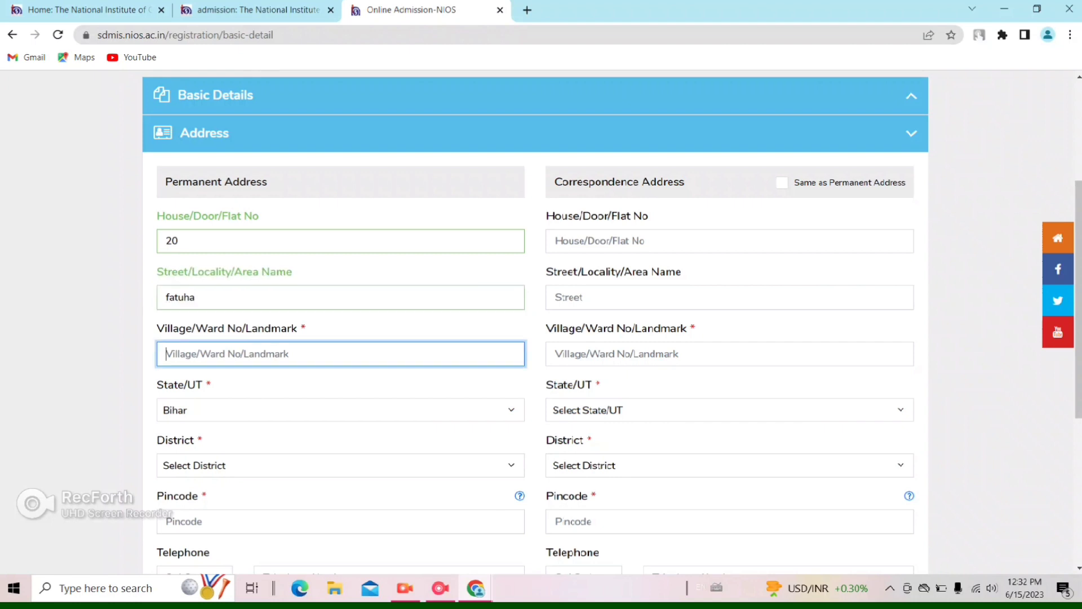
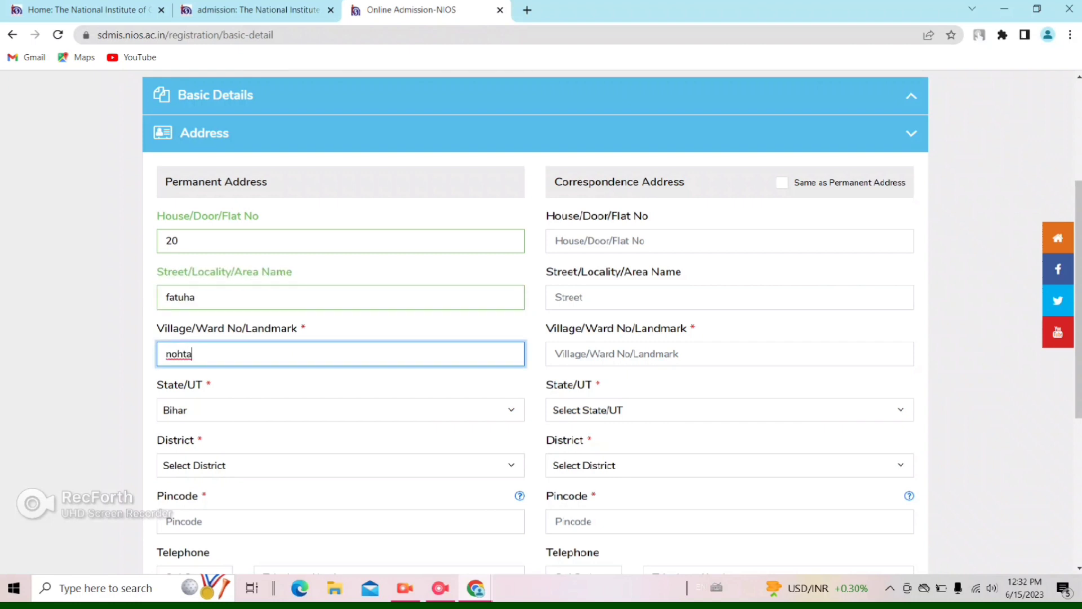
- Keep State as Bihar, pick the district filtered by 'pat', and enter the pincode
key(Tab)
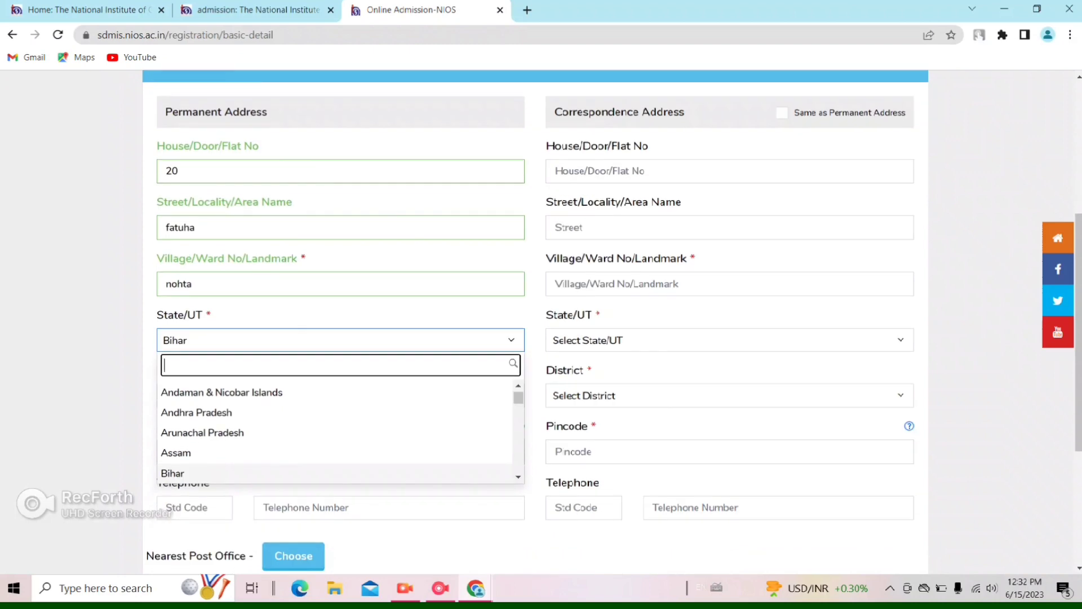
key(Return)
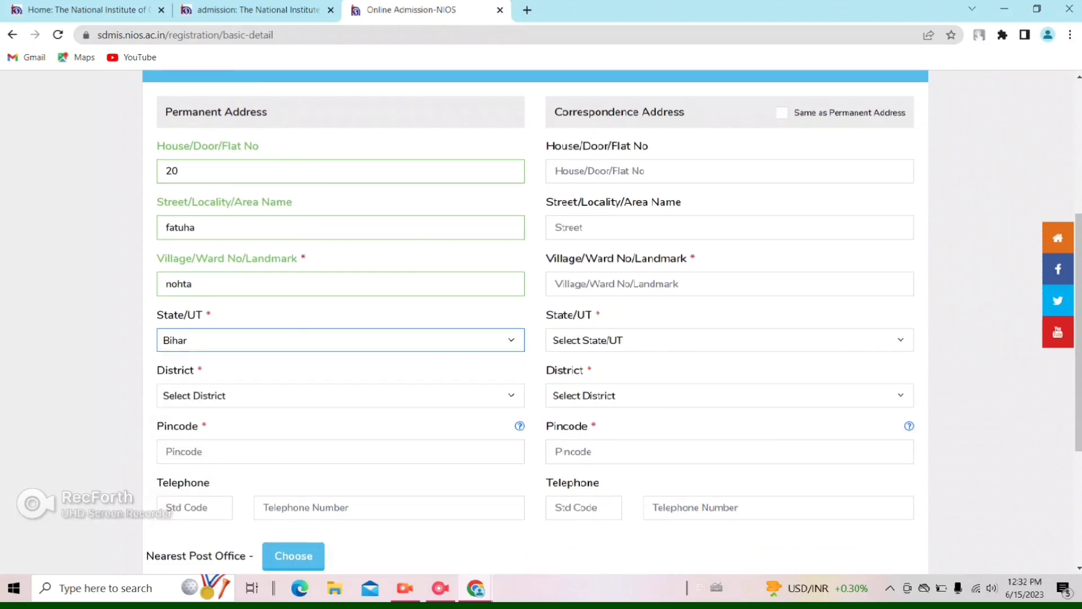
key(Tab)
text(pat)
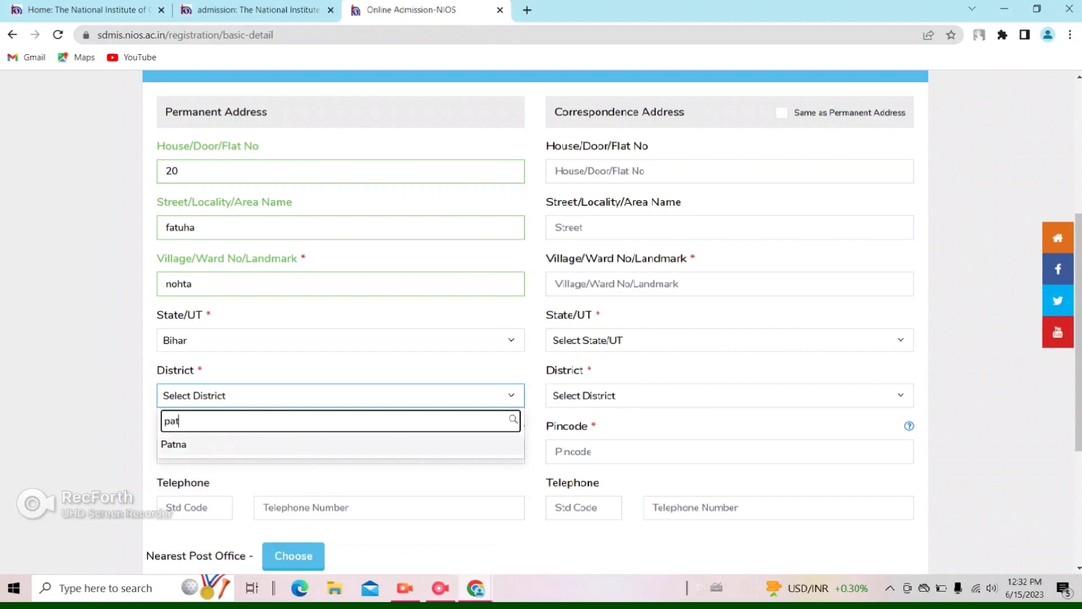
key(Return)
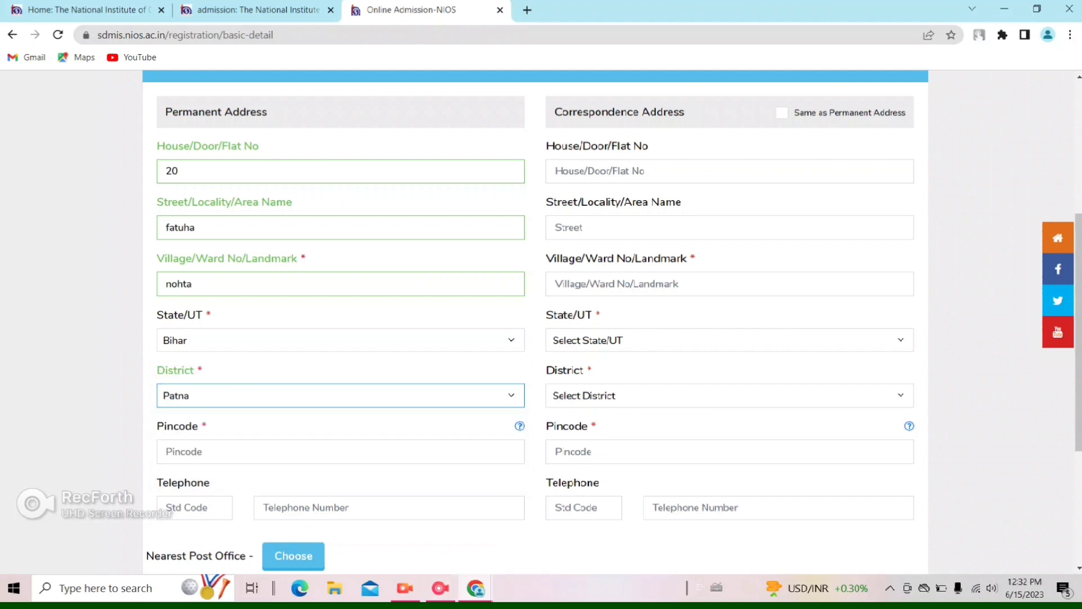
key(Tab)
text(803201)
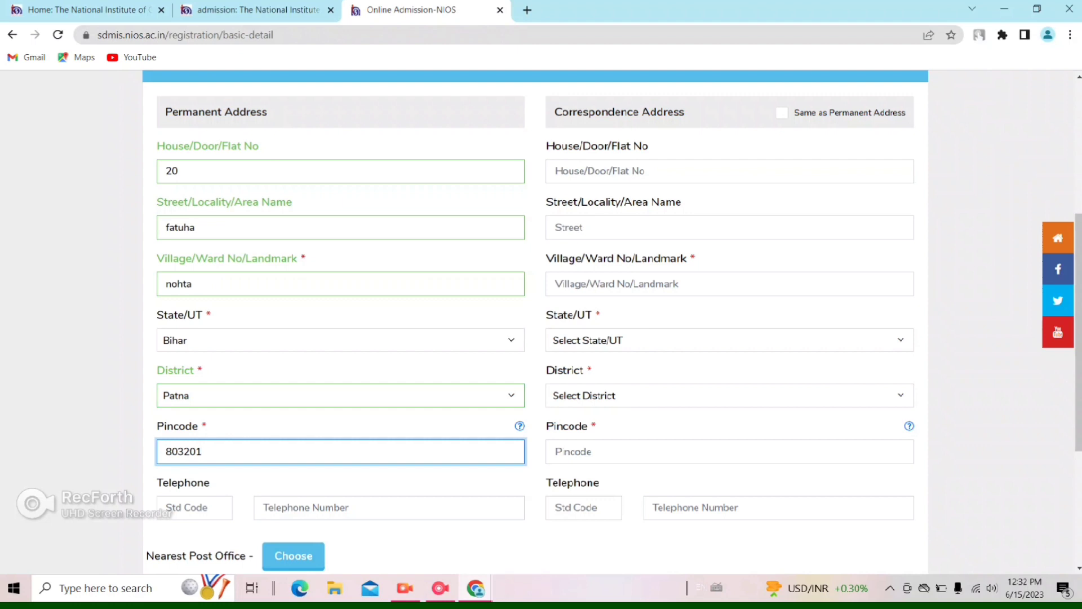
- Make the correspondence address the same as the permanent address
scroll(541, 325, up, 1)
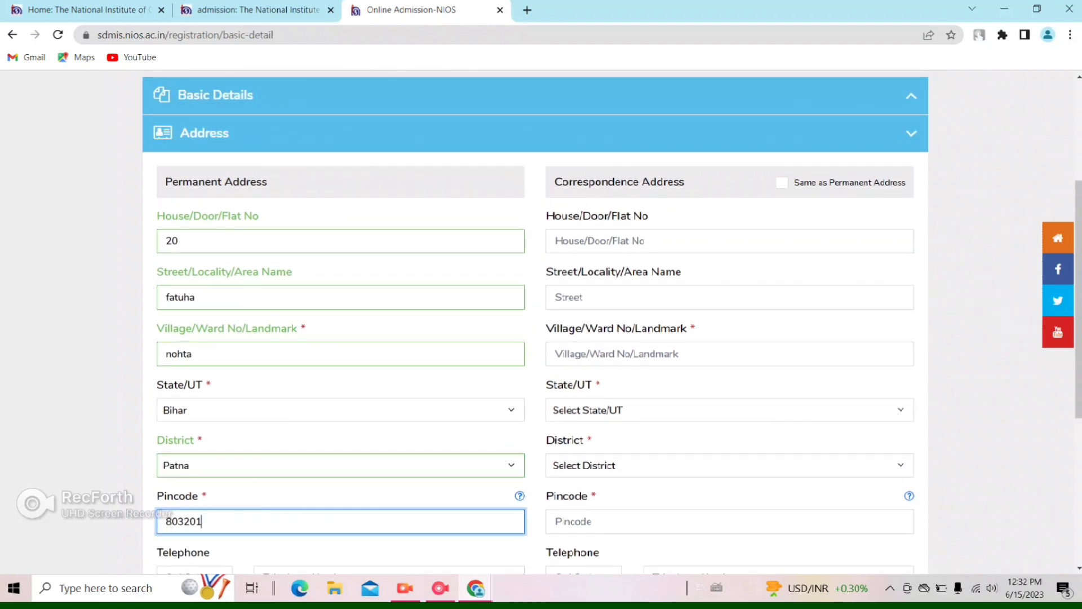
click(781, 182)
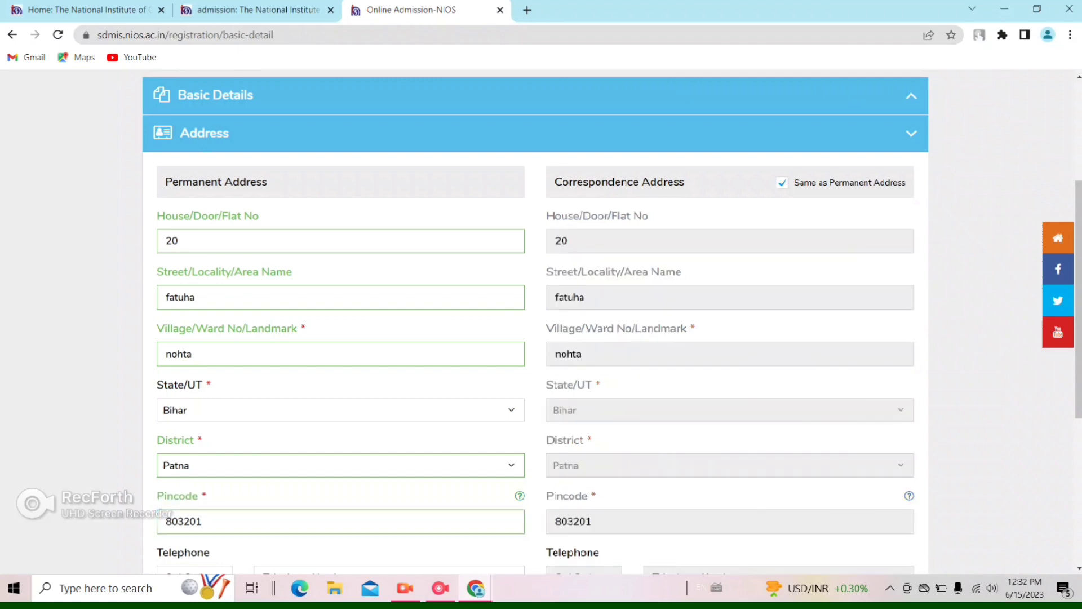
scroll(541, 325, down, 1)
scroll(541, 325, down, 5)
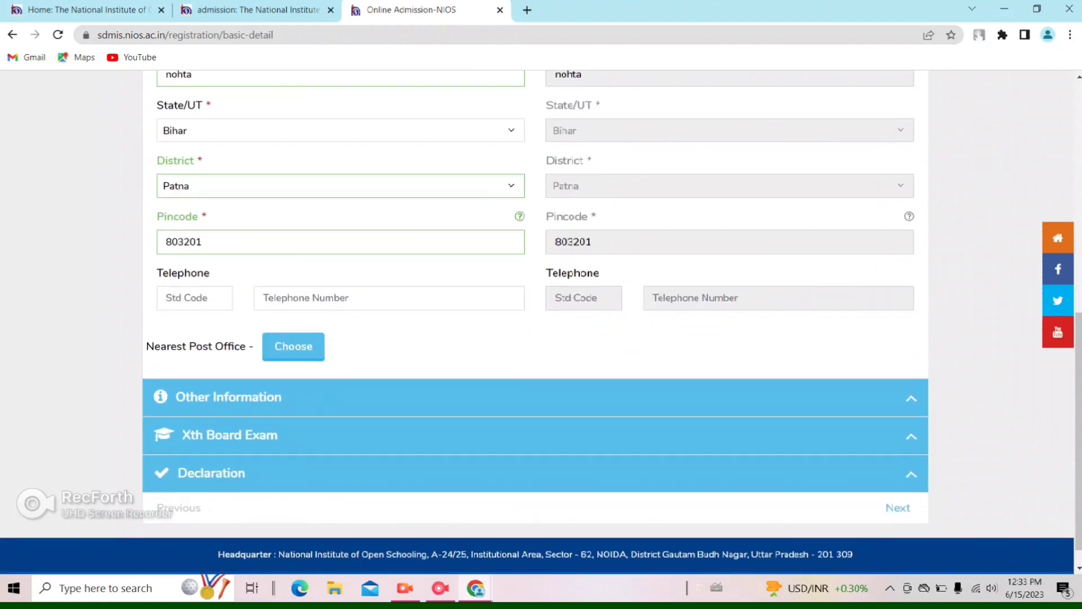
scroll(541, 325, up, 4)
- Set the social category to SC and dismiss the caste certificate notice
scroll(541, 325, down, 4)
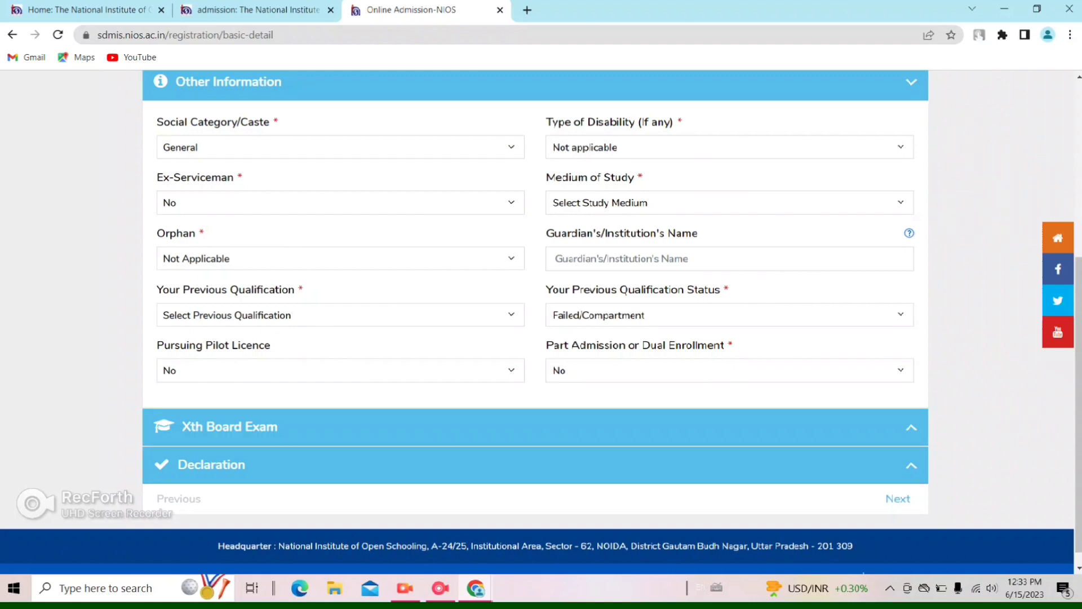
click(338, 147)
click(168, 216)
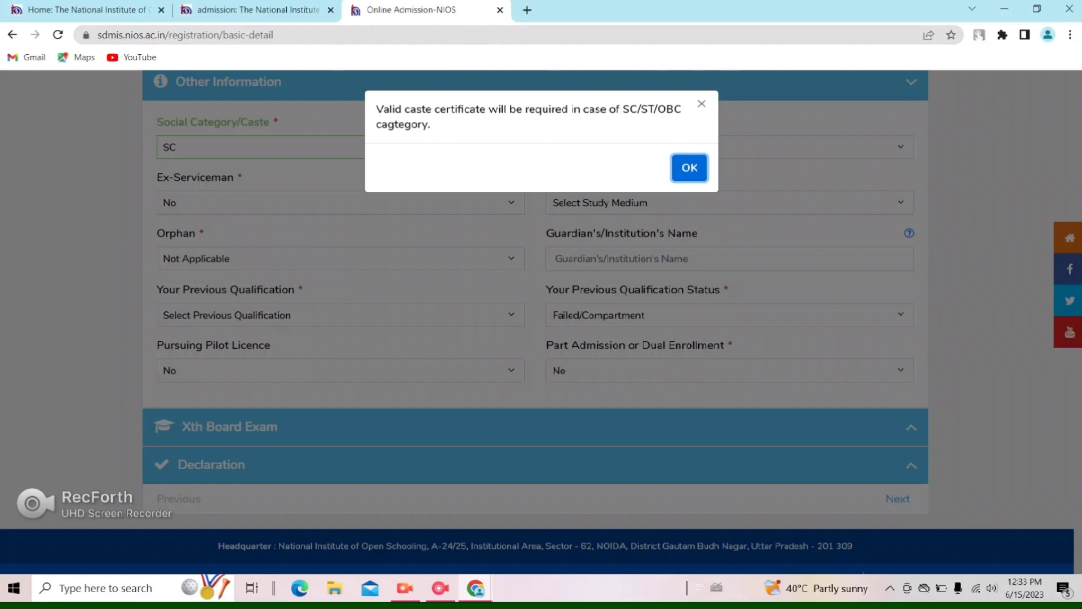
key(Return)
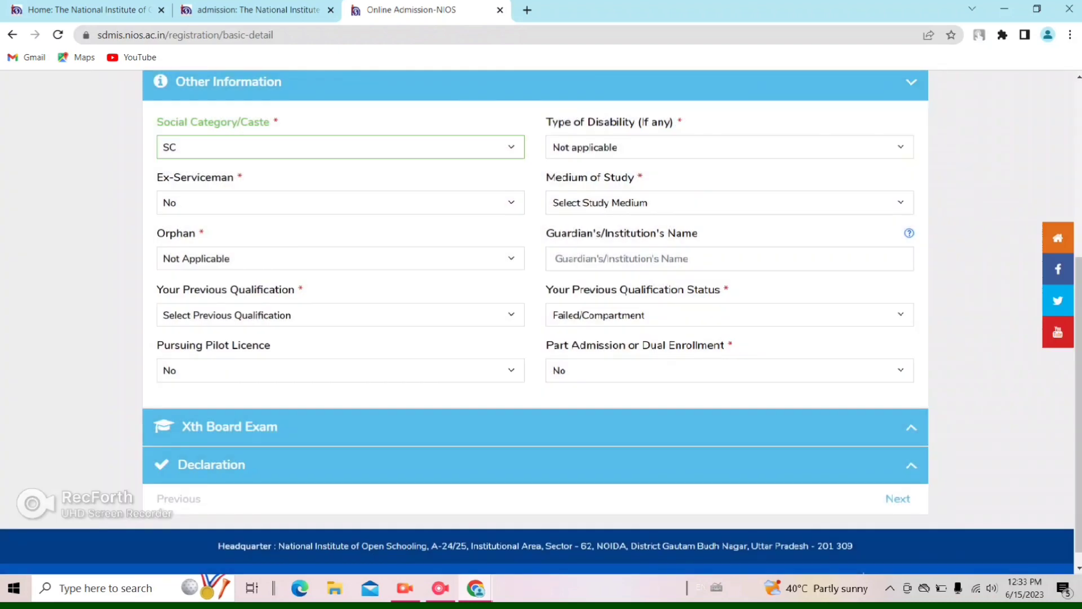
- Choose XII as the previous qualification and dismiss the certificate upload notice
click(340, 314)
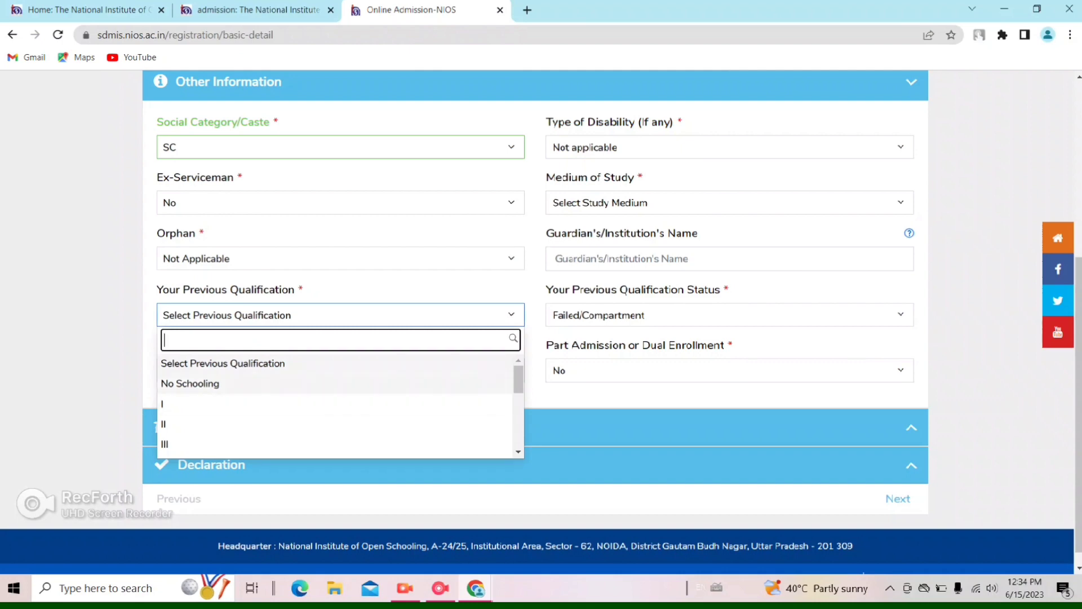
scroll(338, 406, down, 3)
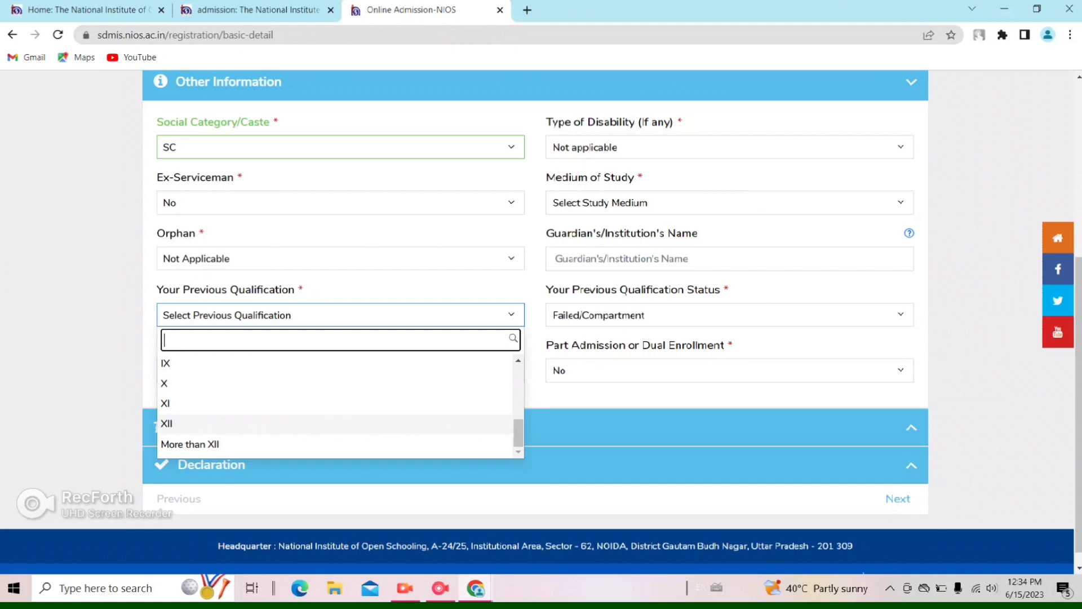
key(Return)
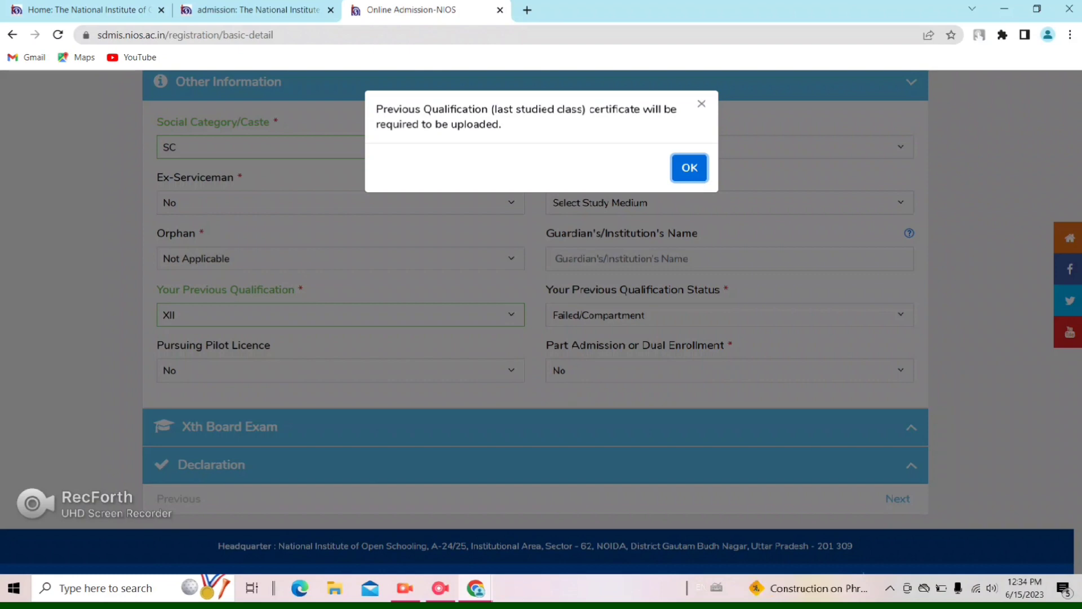
key(Return)
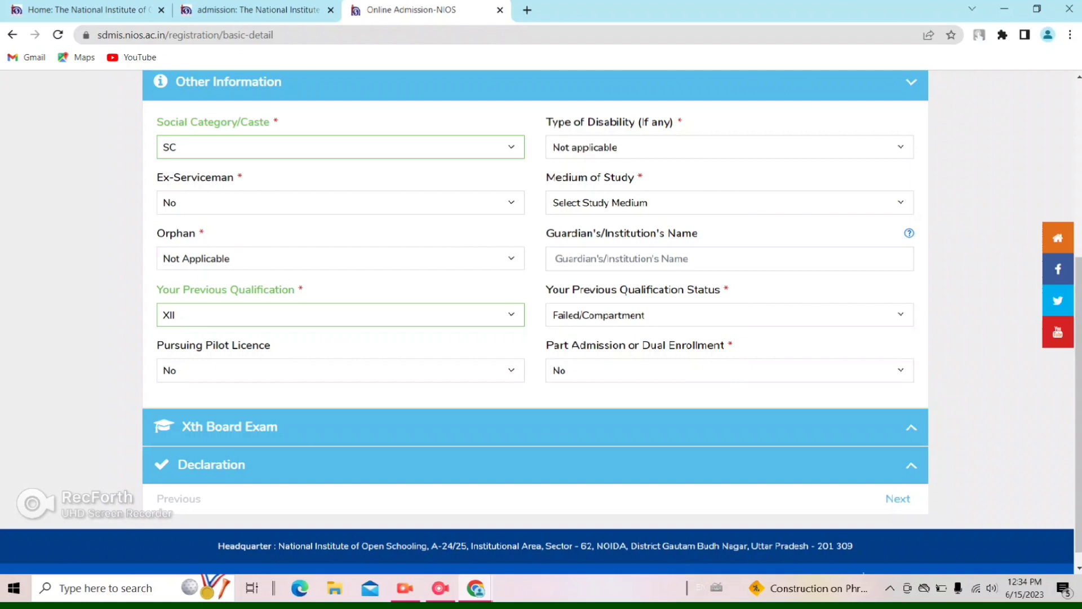
- Set the medium of study to English, dismissing its notice
click(729, 203)
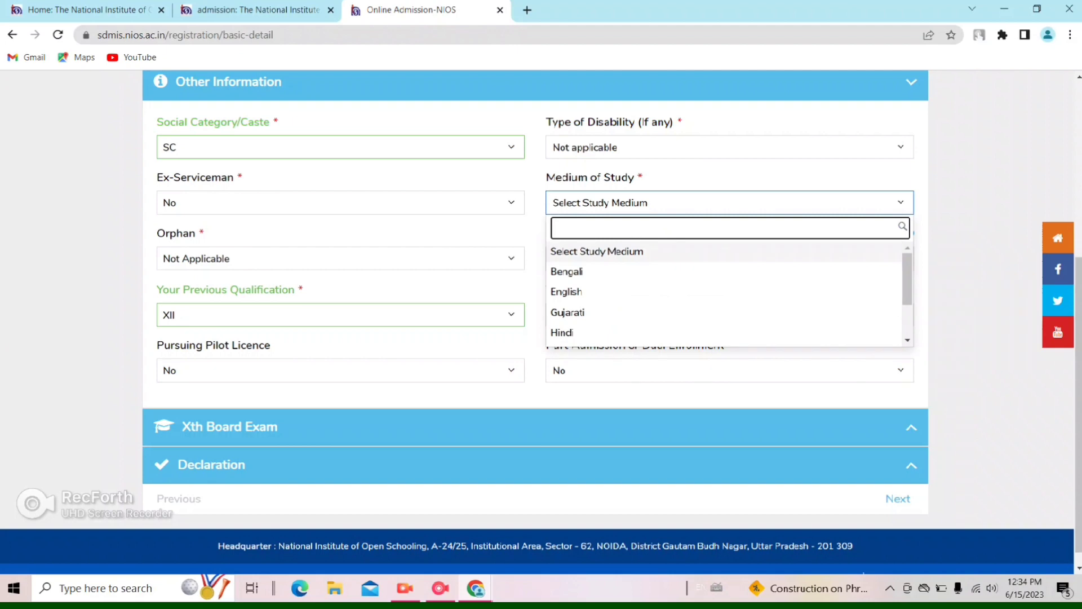
click(567, 291)
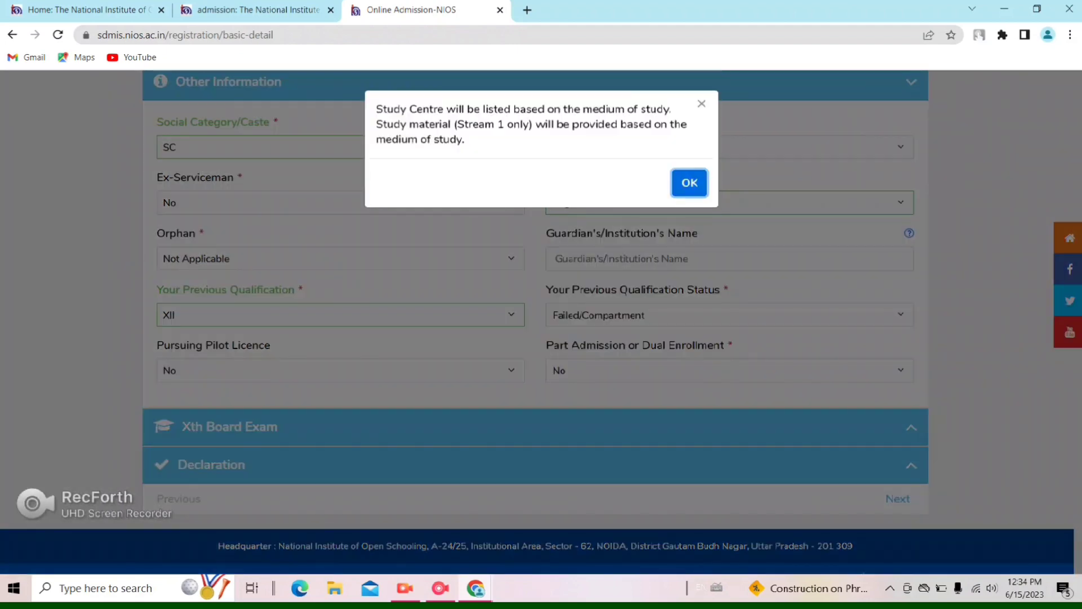
key(Return)
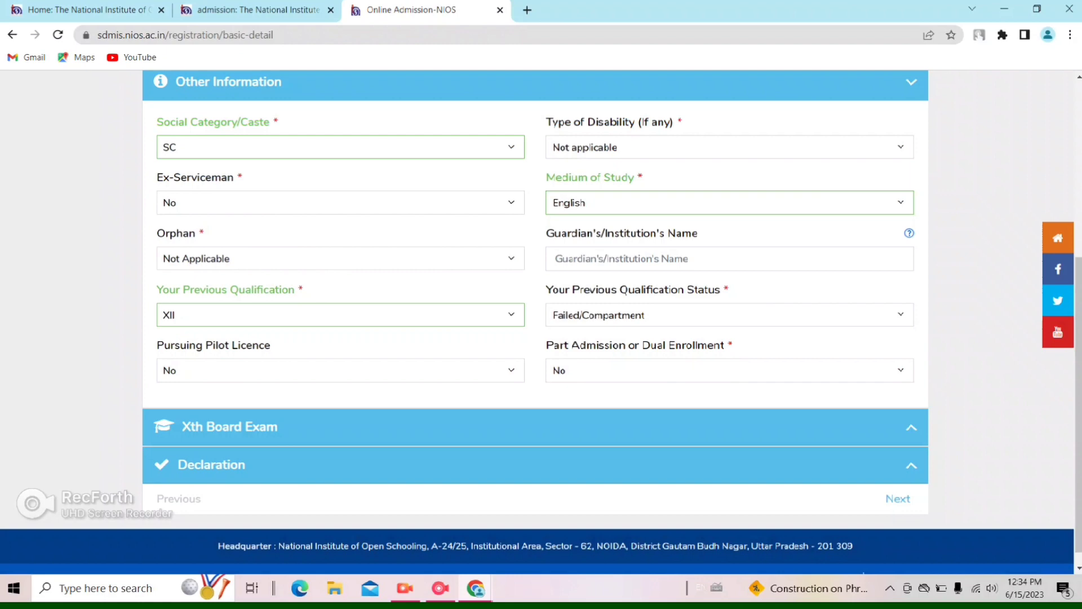
key(Down)
scroll(726, 293, down, 3)
key(Escape)
- Keep the previous qualification status as Failed/Compartment
click(729, 314)
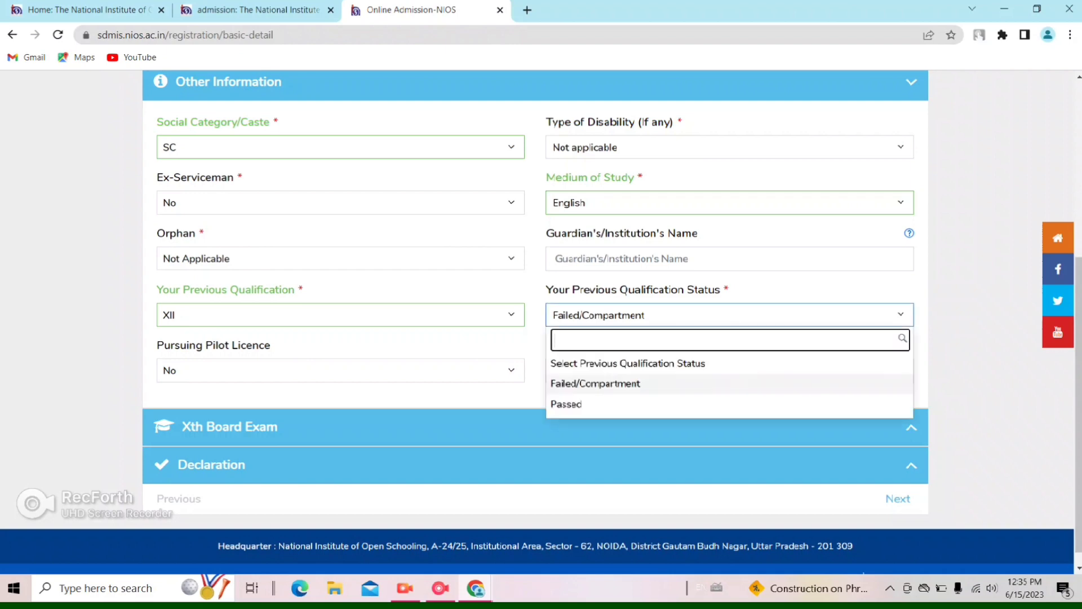
key(Down)
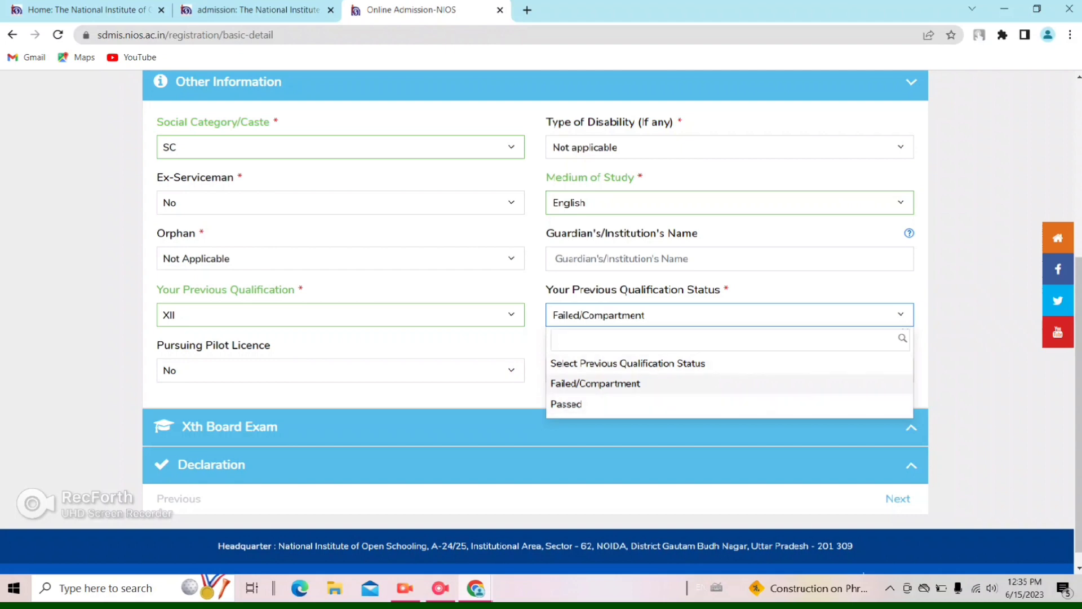
key(Return)
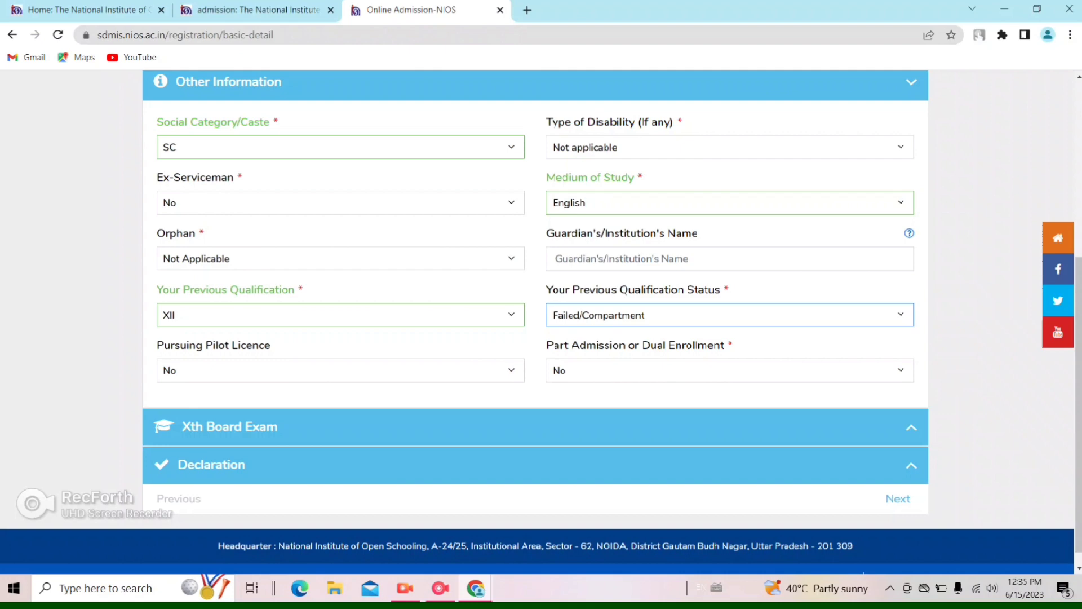
- In the Xth Board Exam section, set year of passing 2021 and enter the roll number
scroll(541, 320, down, 1)
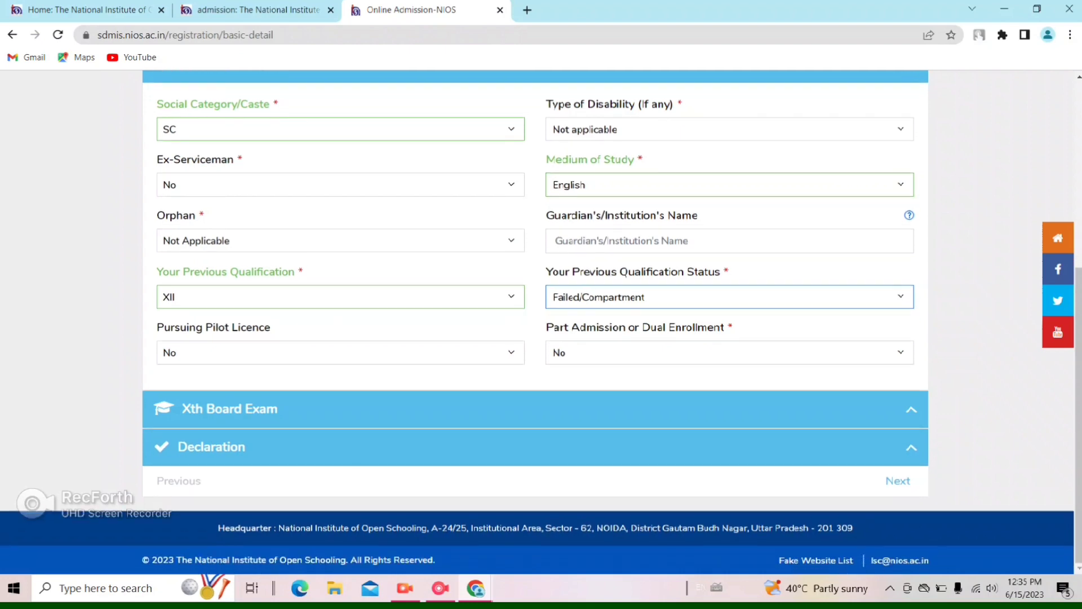
click(229, 407)
click(340, 335)
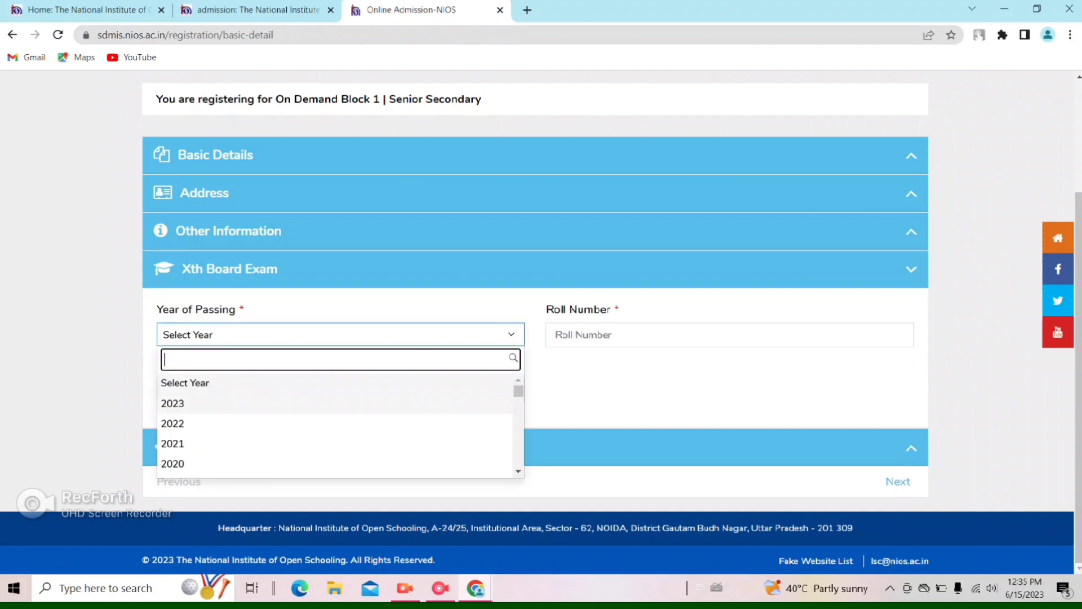
scroll(338, 423, down, 2)
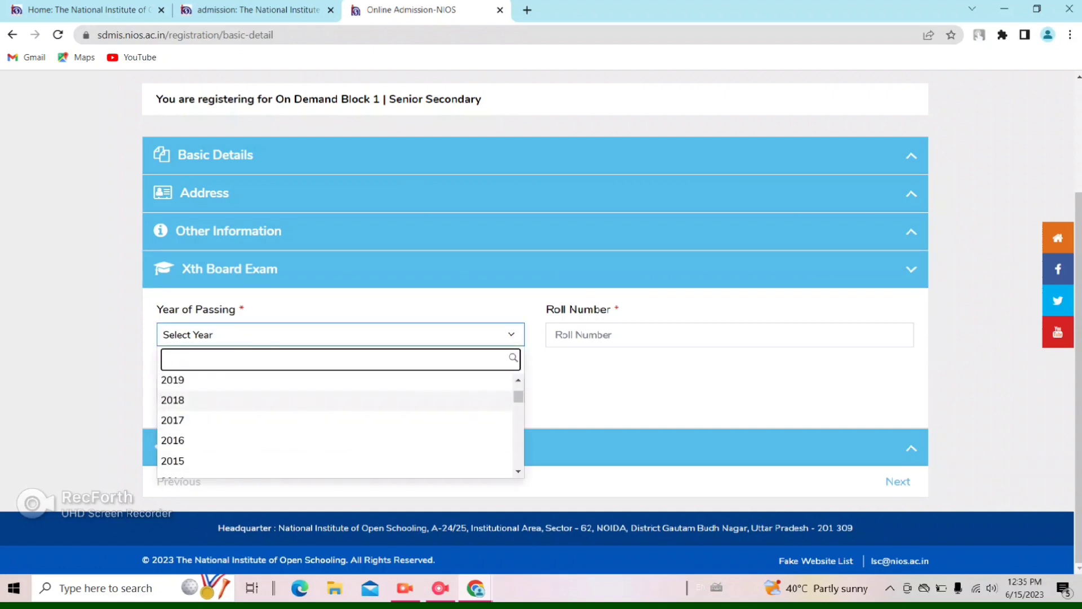
scroll(338, 422, up, 2)
click(173, 443)
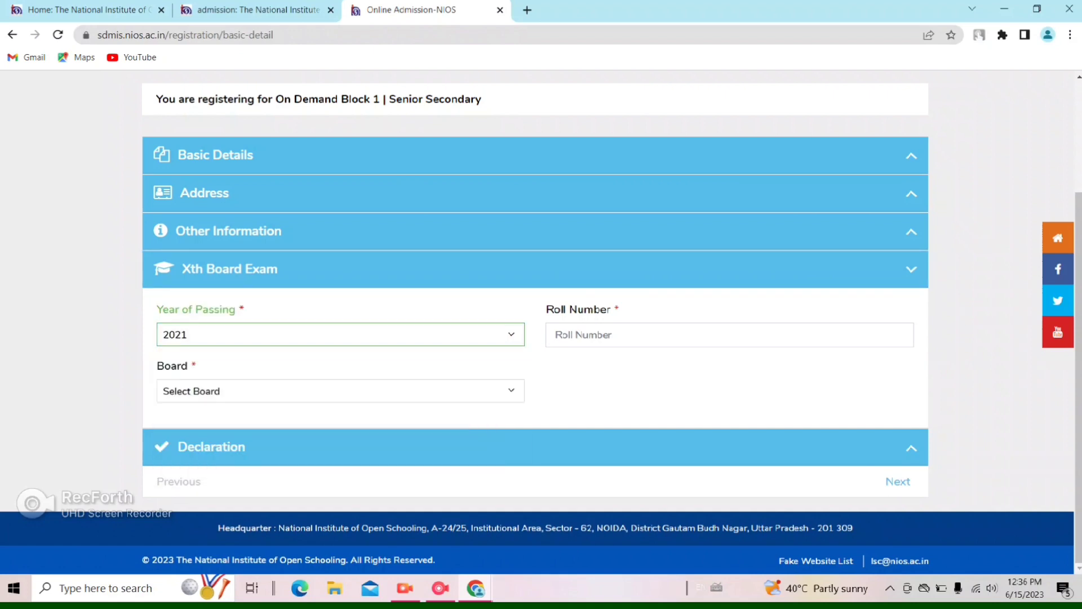
click(730, 335)
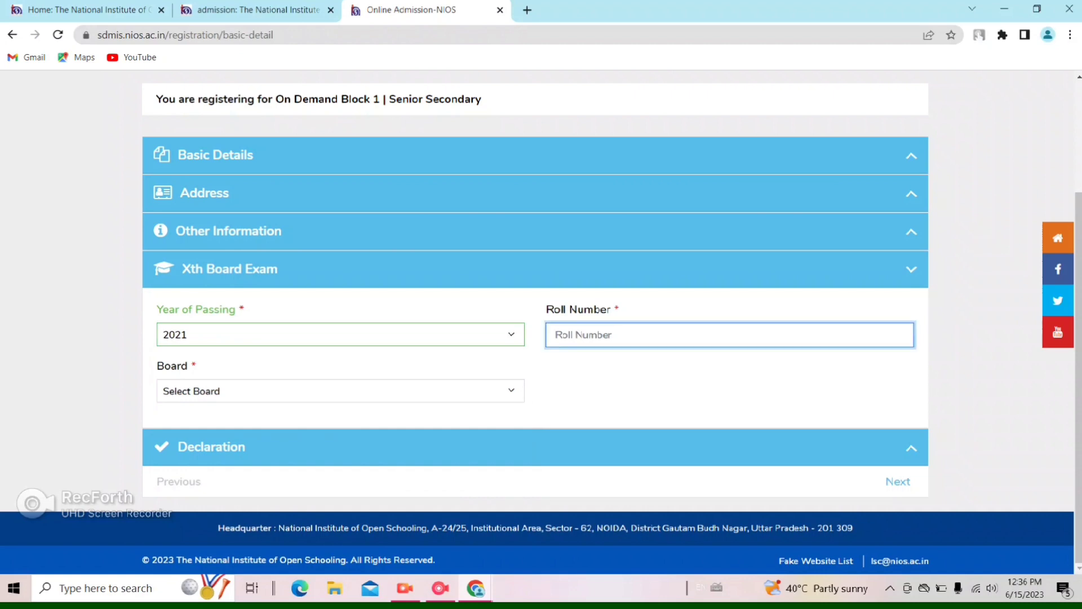
- Select Central Board of Secondary Education as the board and accept the declaration
click(338, 391)
text(cen)
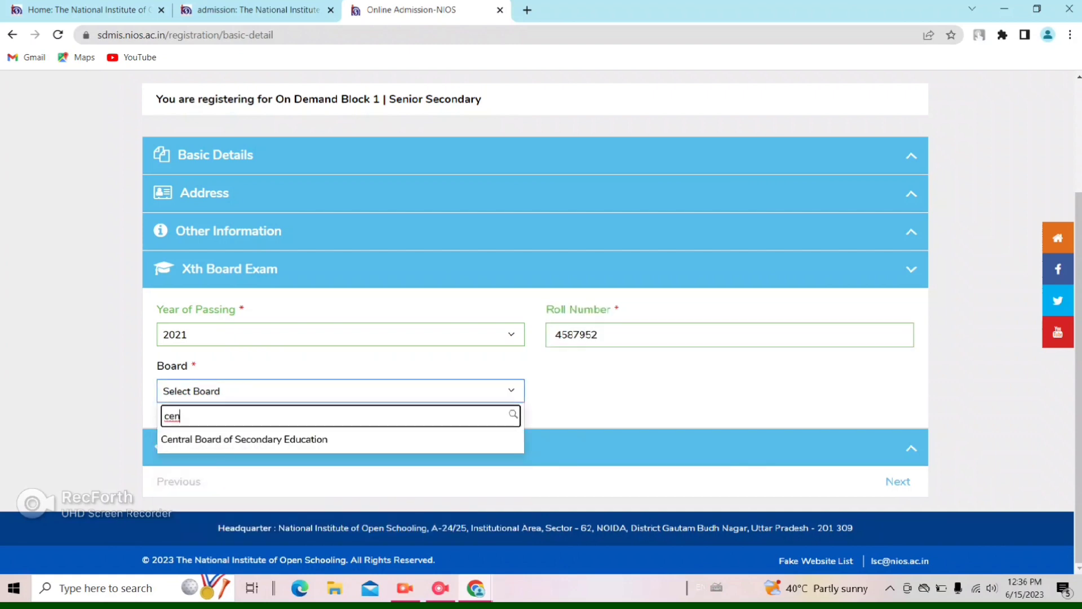
key(Return)
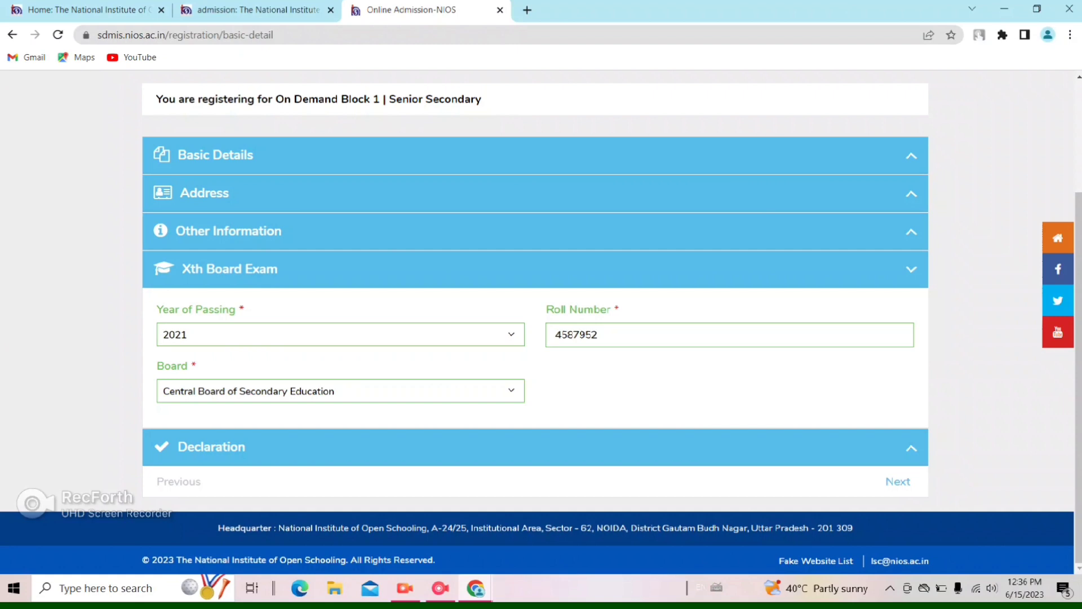
click(152, 421)
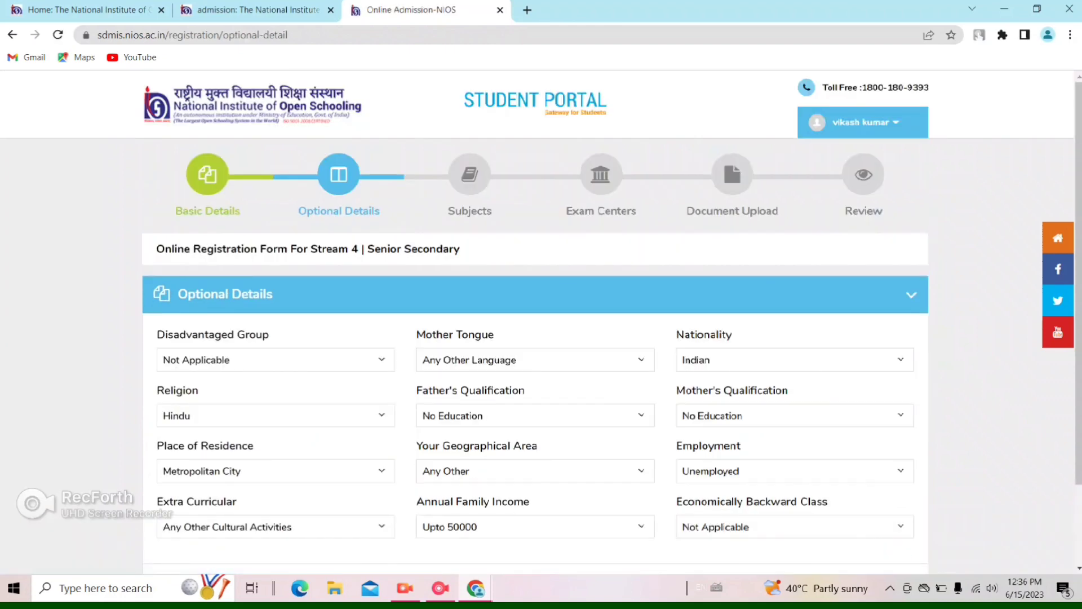
- Set the Mother Tongue to Hindi in Optional Details
scroll(541, 319, down, 2)
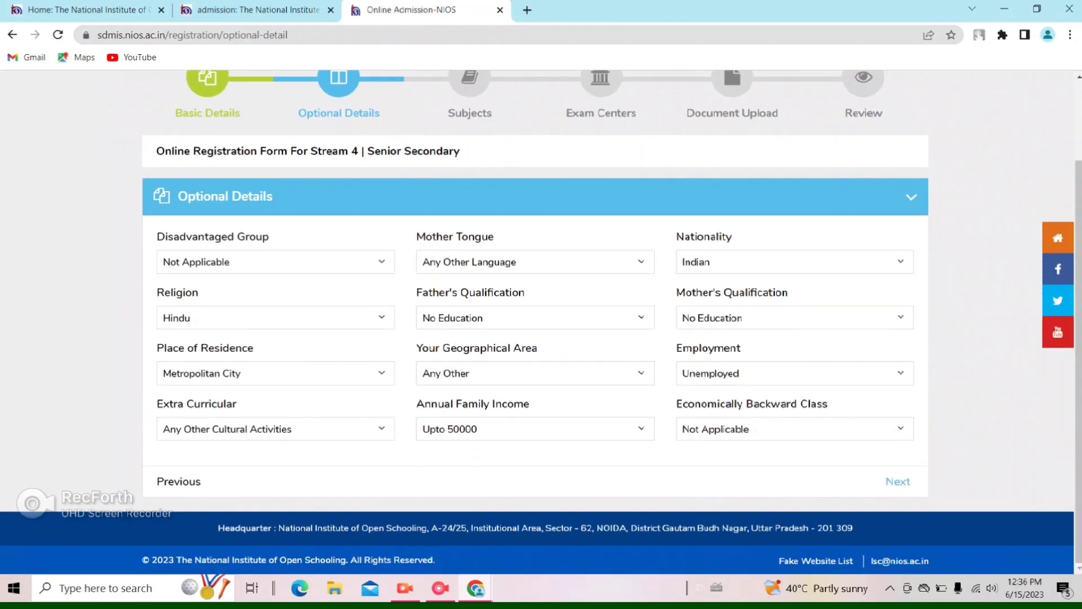
scroll(541, 318, up, 2)
scroll(541, 319, down, 2)
click(535, 261)
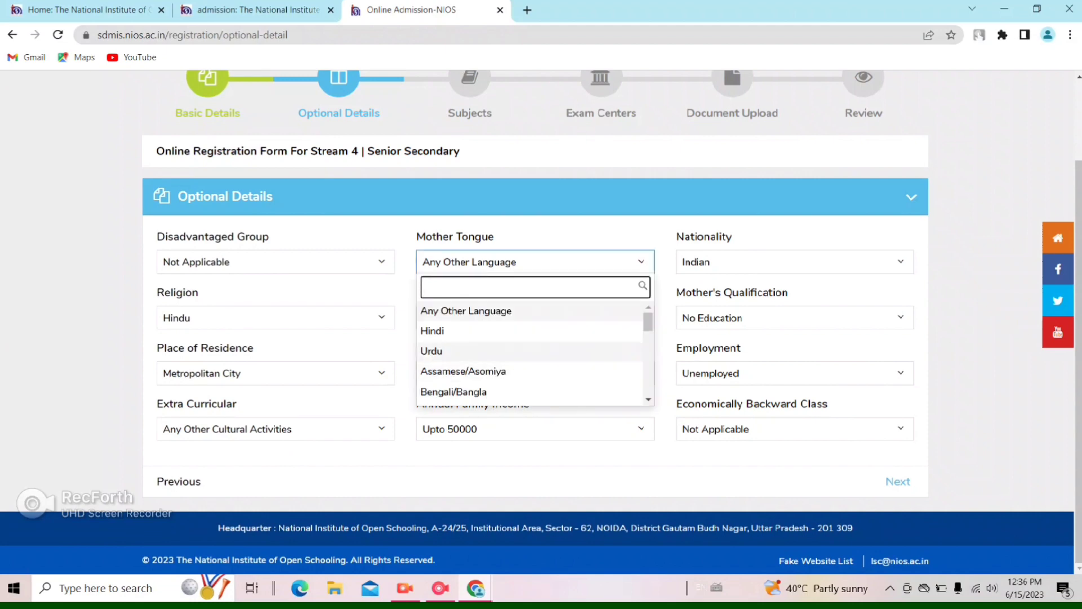
click(450, 328)
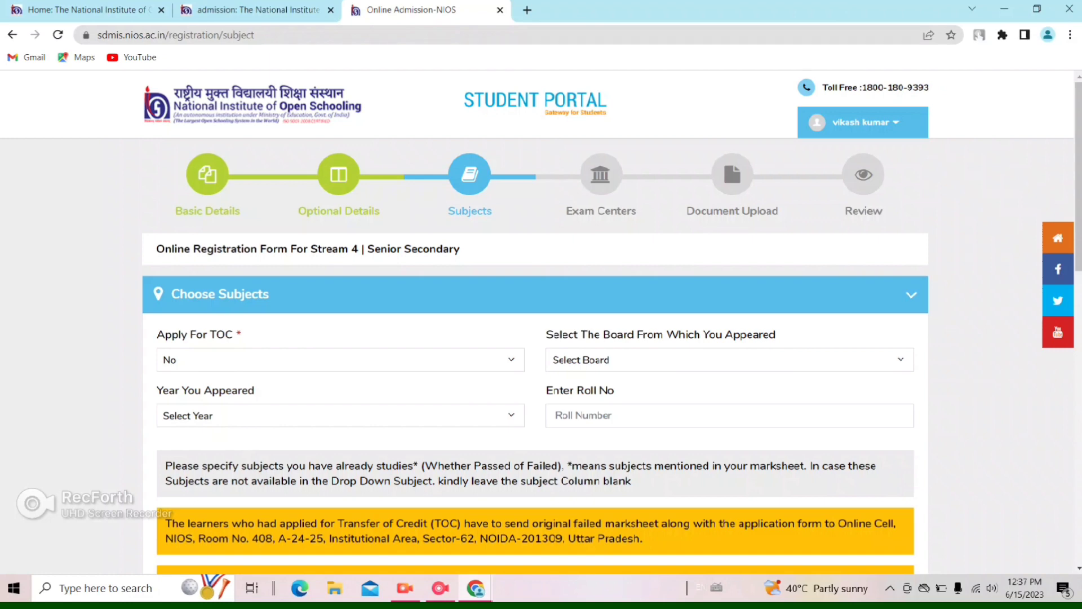
- In the Apply For TOC dropdown, choose to apply for Transfer of Credit
scroll(535, 338, down, 1)
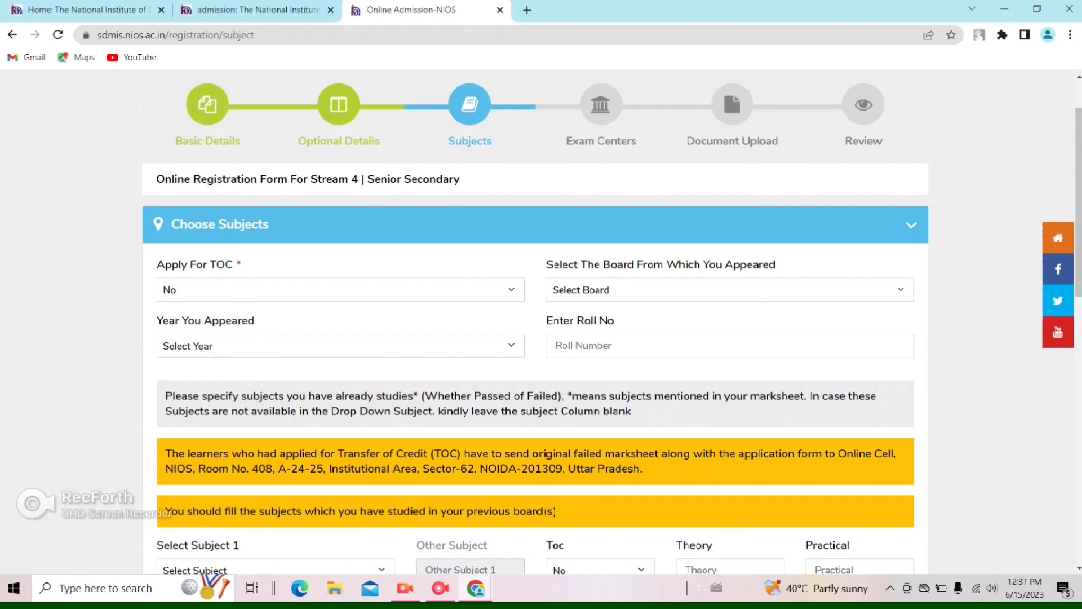
scroll(535, 338, down, 1)
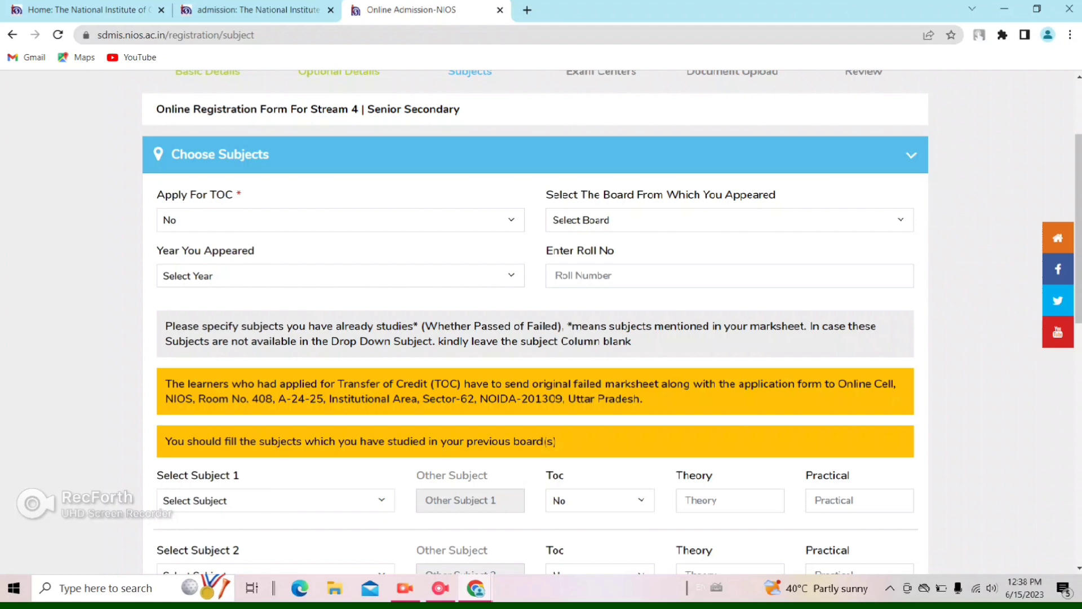
click(340, 219)
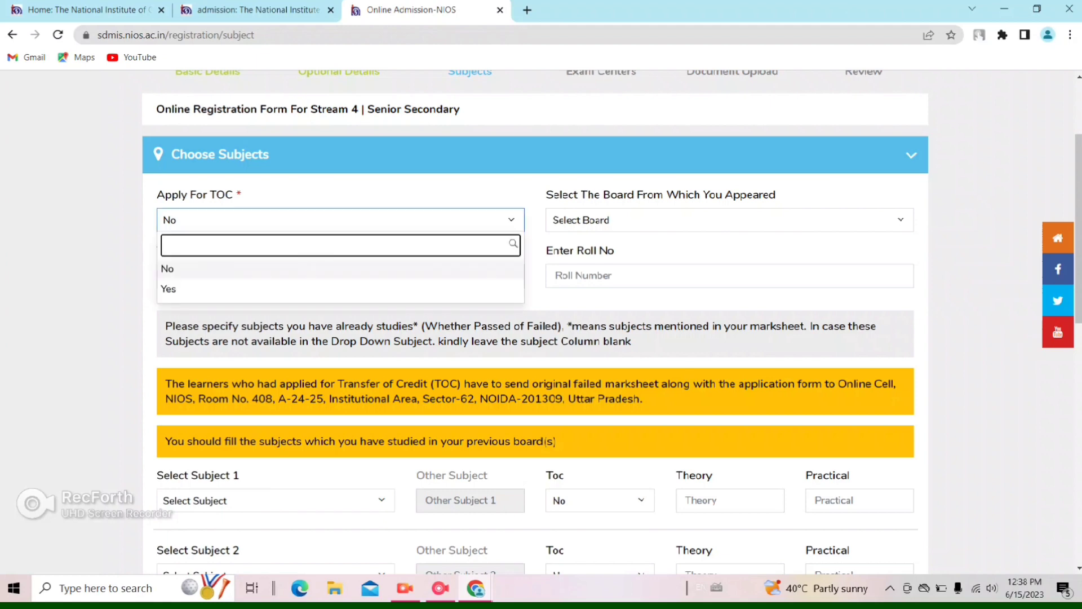
click(169, 288)
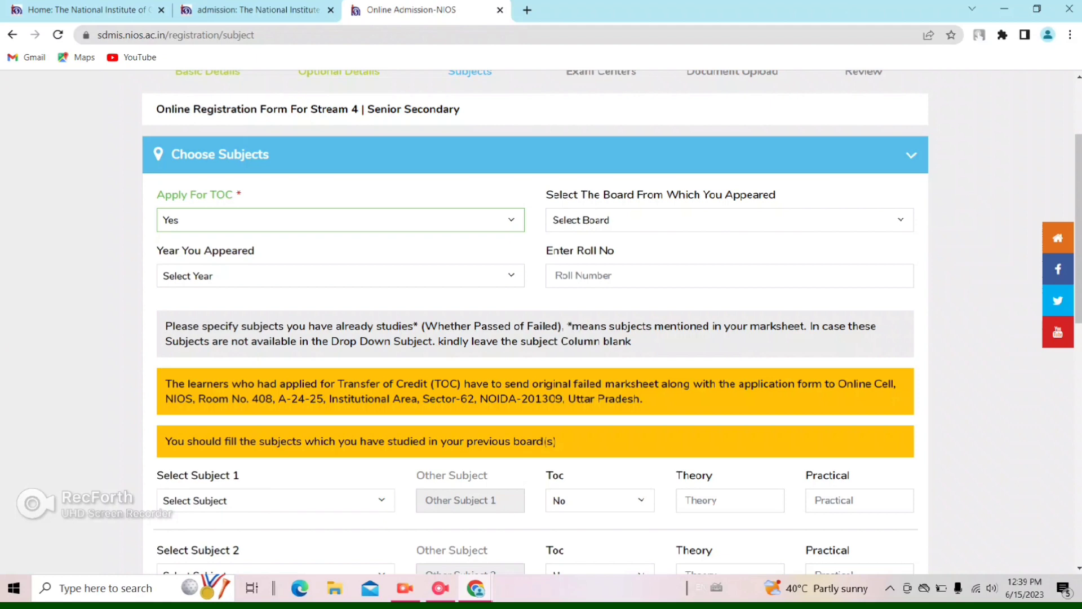
- Set the previous board to Central Board of Secondary Education and the year appeared to 2023
click(729, 220)
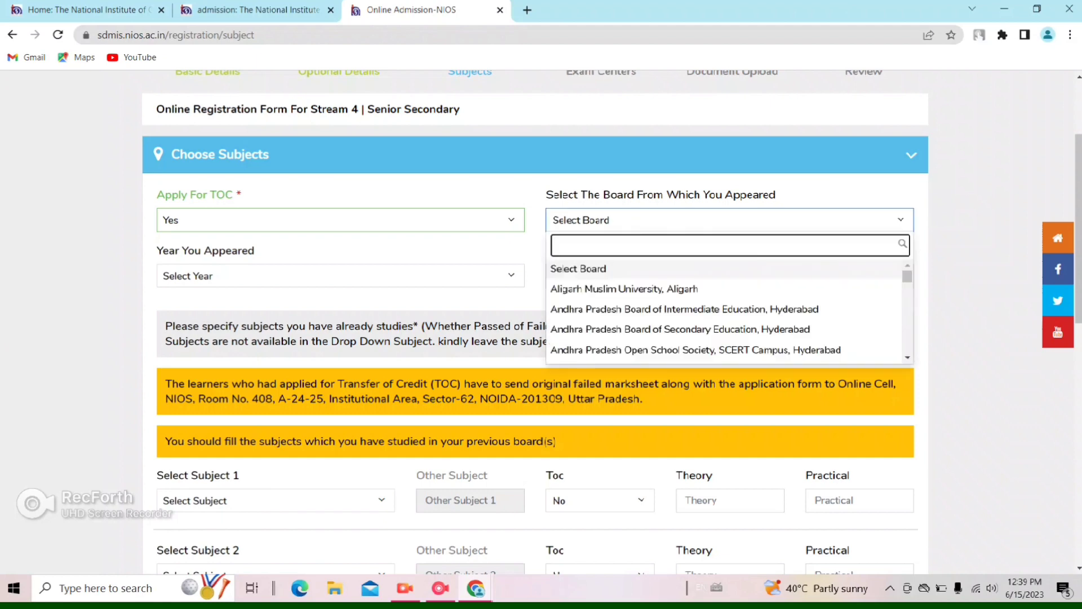
text(cen)
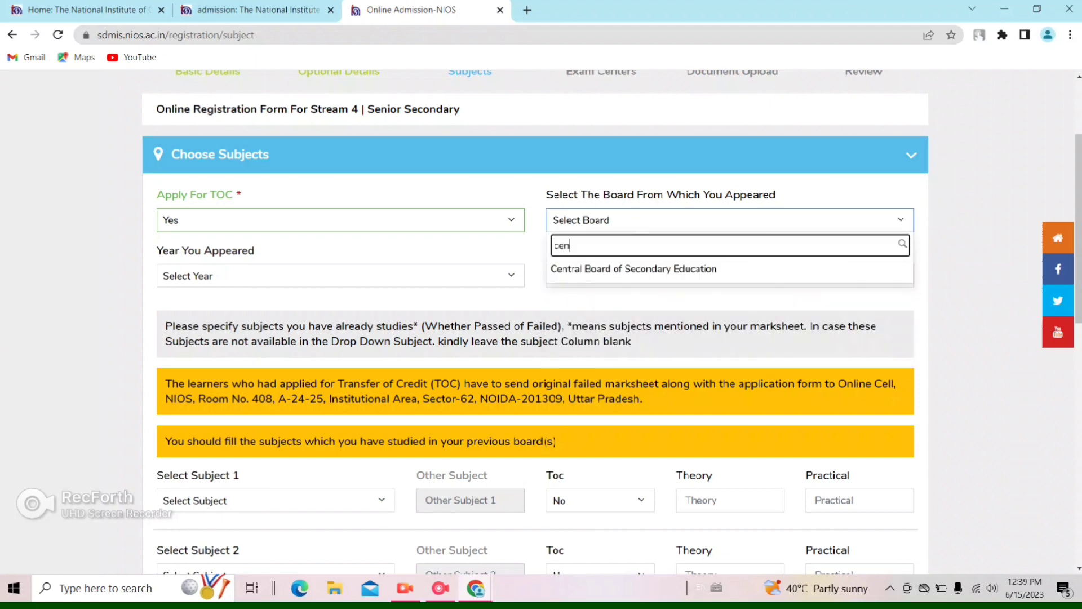
key(Return)
click(340, 275)
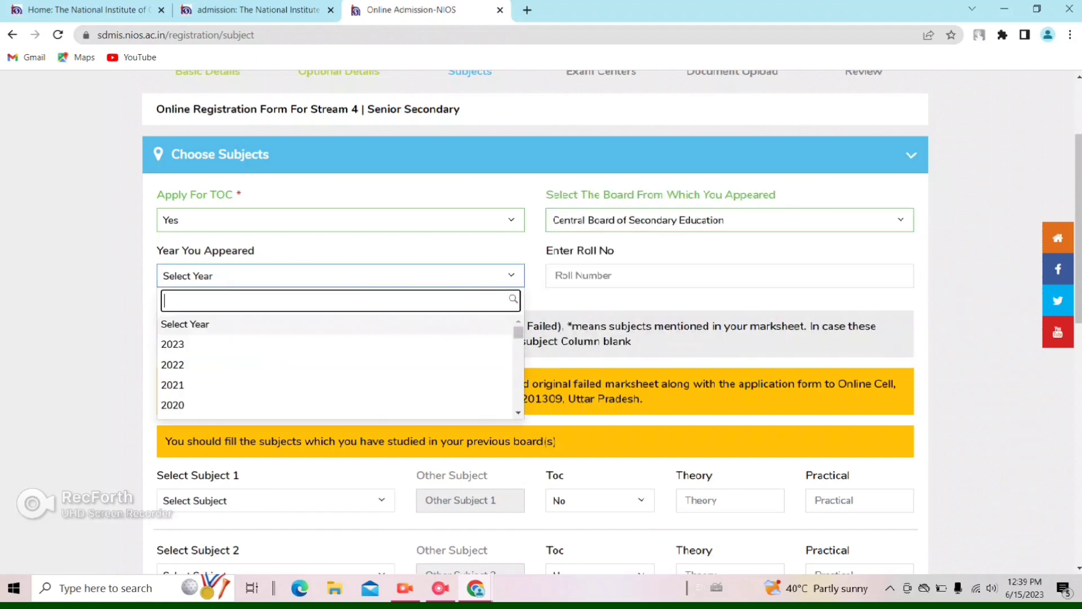
key(Down)
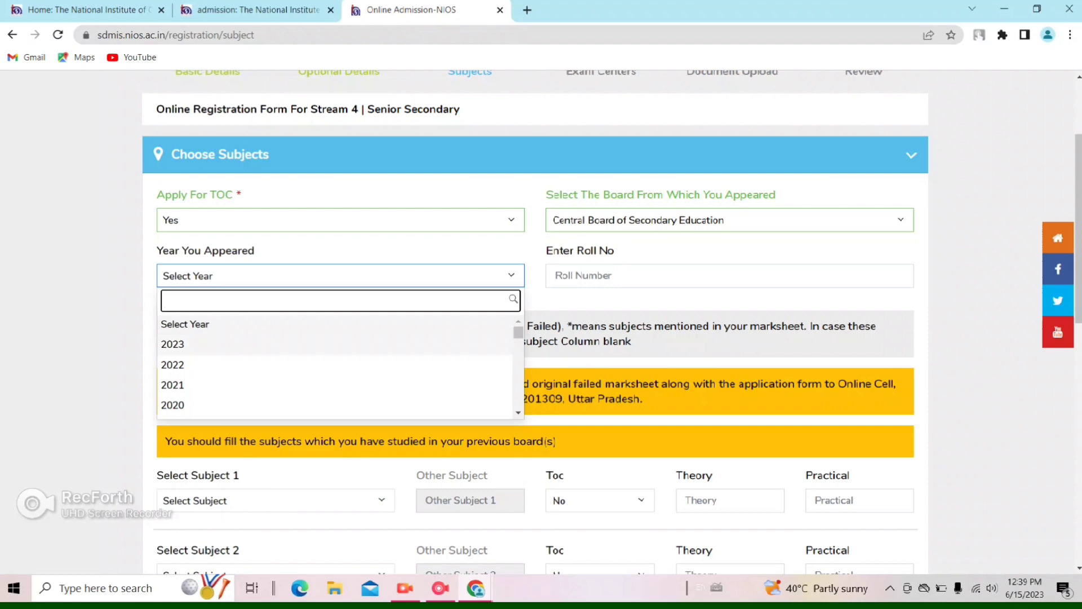
key(Return)
- Enter the roll number from the previous board exam
key(Tab)
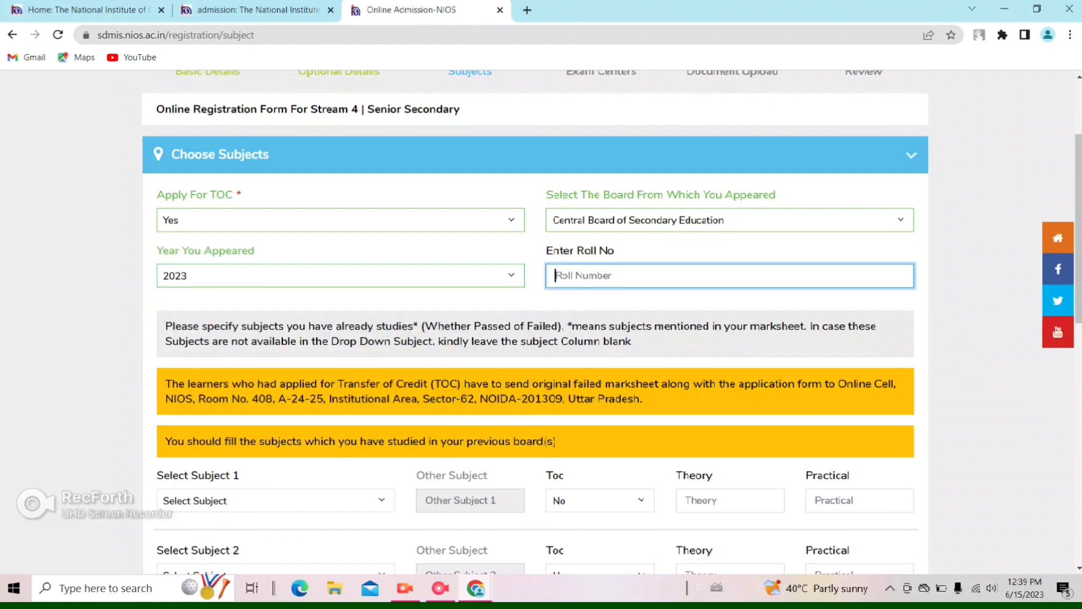
scroll(541, 321, down, 2)
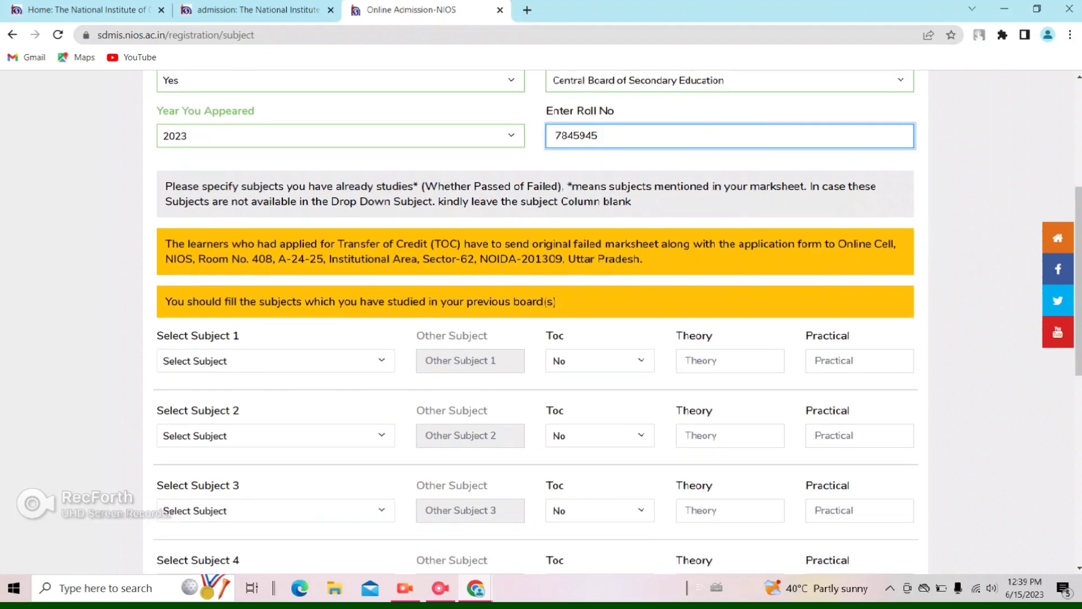
scroll(541, 321, down, 1)
scroll(541, 322, up, 2)
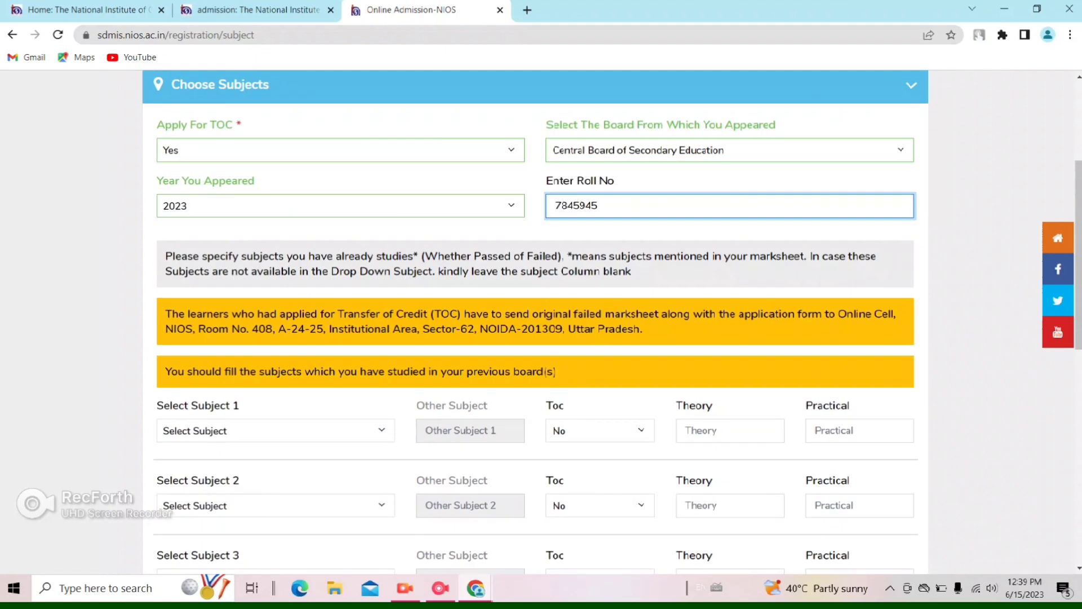
scroll(541, 321, down, 1)
click(270, 360)
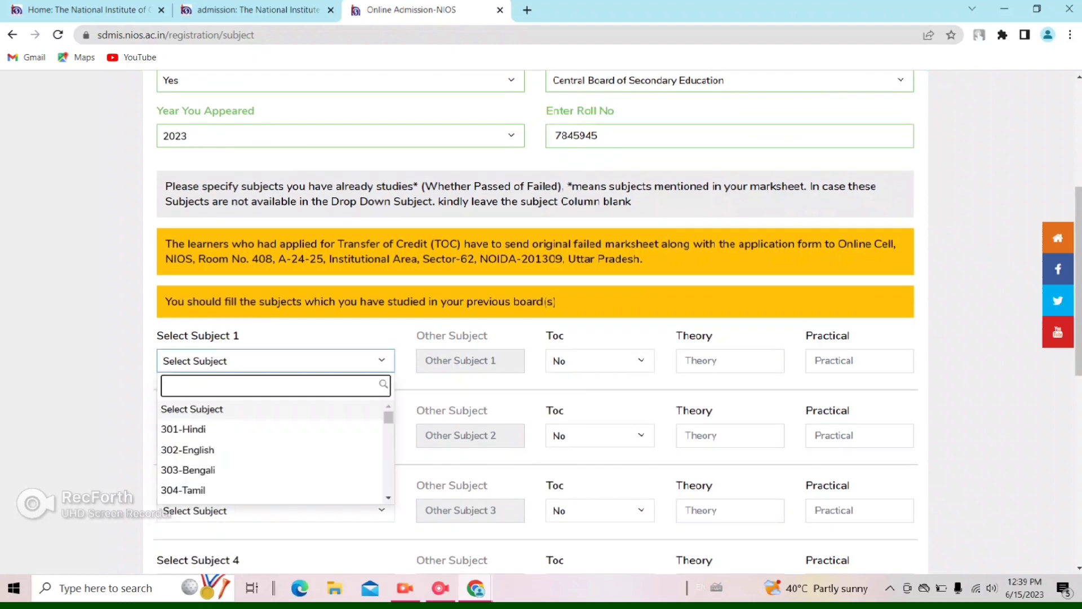
- Add 301-Hindi as Subject 1 with TOC Yes and 55 theory marks
scroll(541, 321, down, 3)
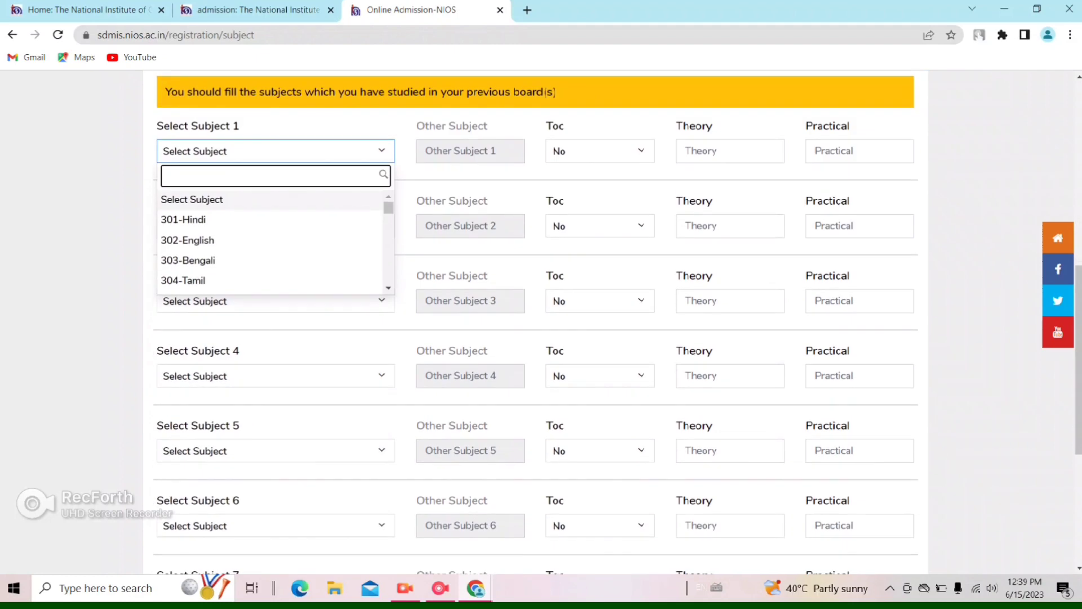
key(Down)
key(Return)
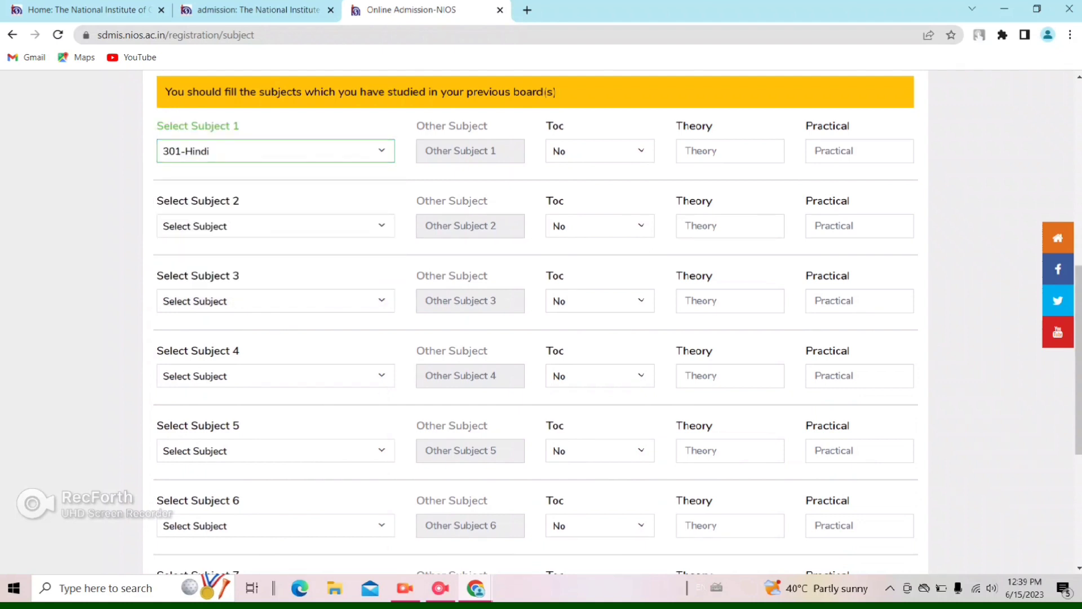
key(Tab)
key(Down)
key(Return)
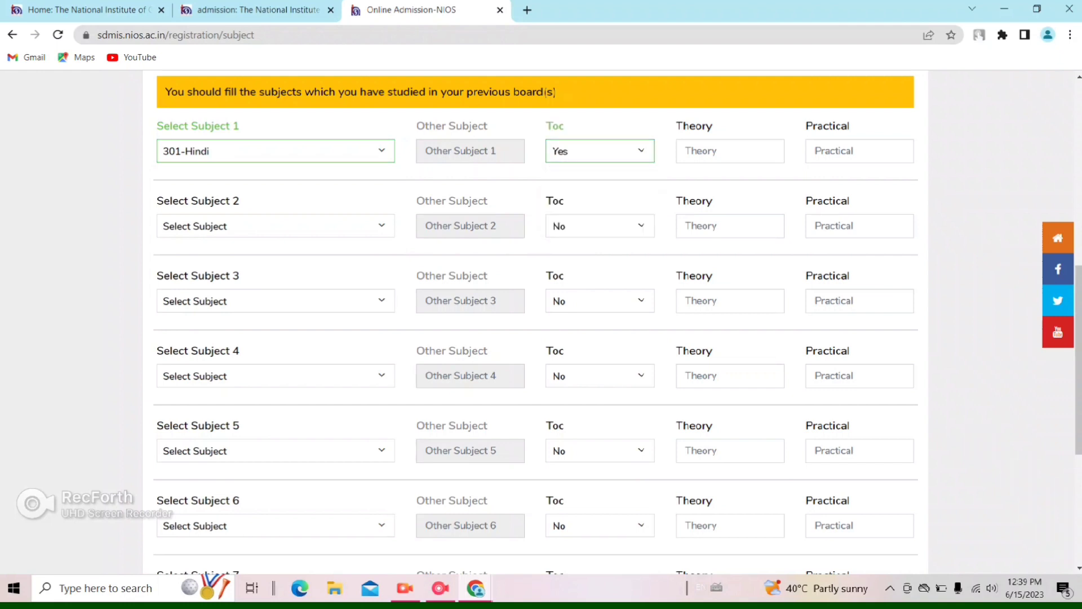
click(704, 151)
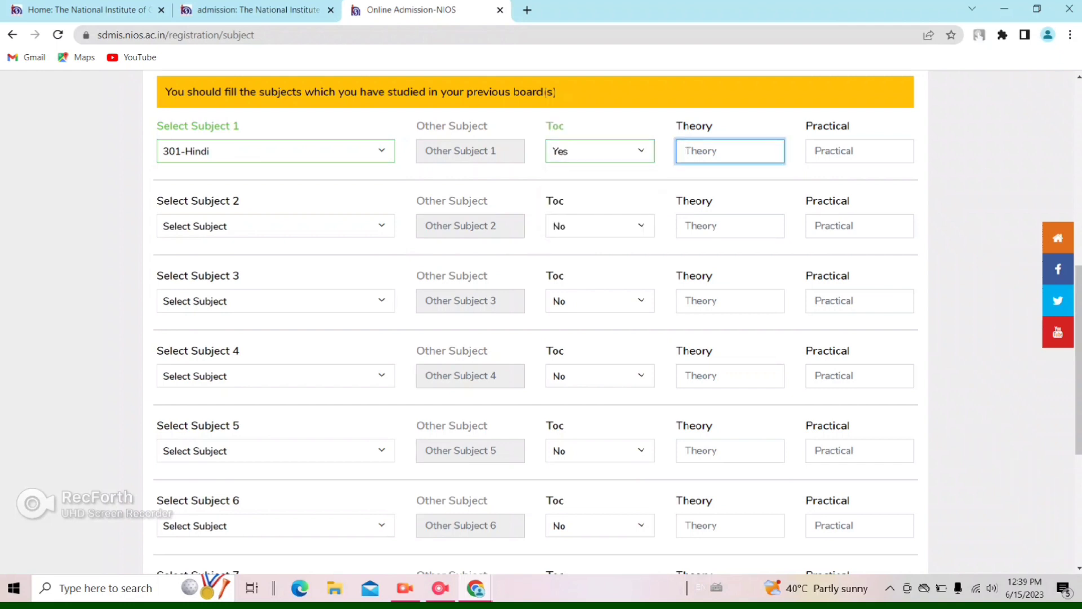
text(55)
- Add 312-Physics as Subject 2 with TOC Yes, theory 45 and practical 17
click(276, 226)
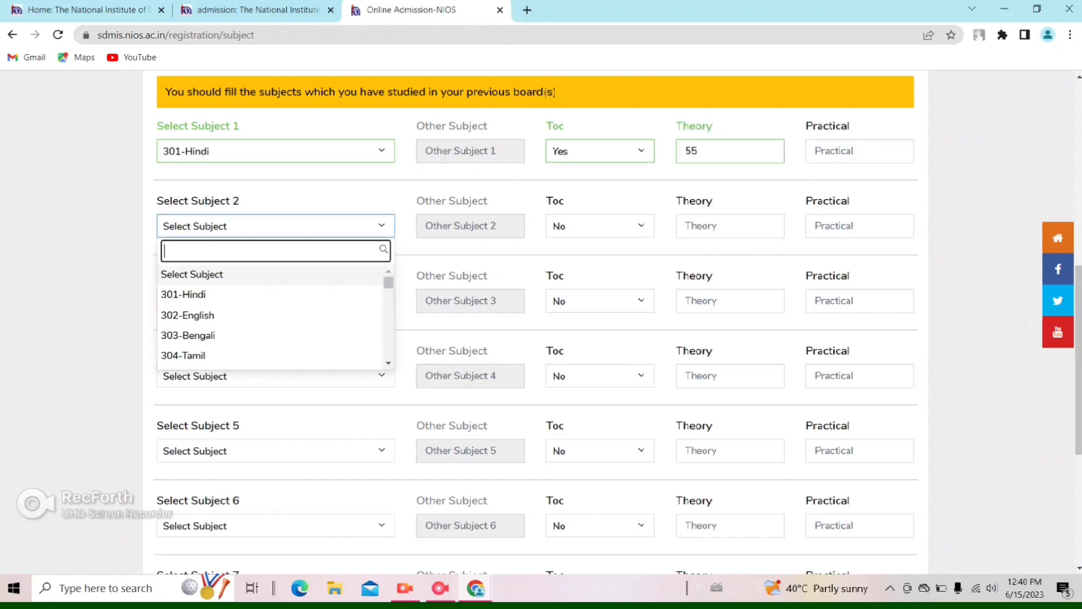
key(Down)
key(Down)
key(Down)
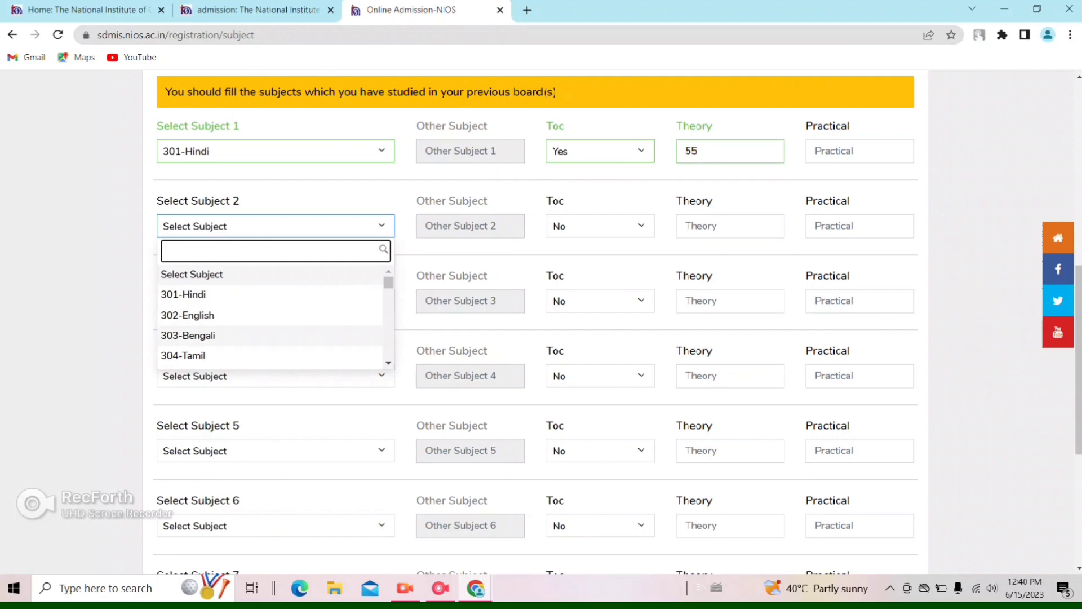
scroll(271, 315, down, 3)
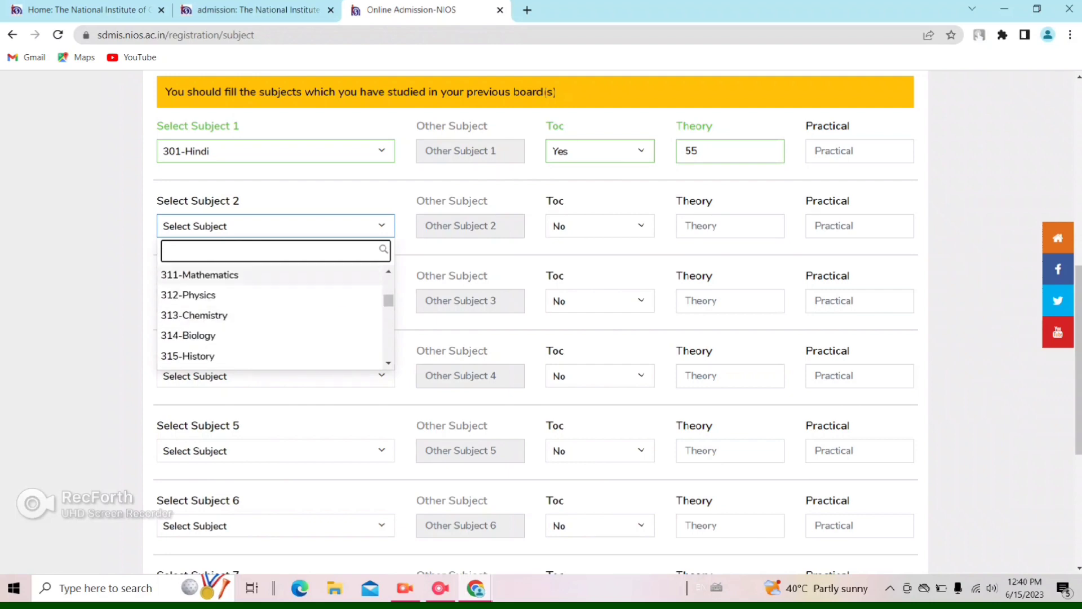
key(Return)
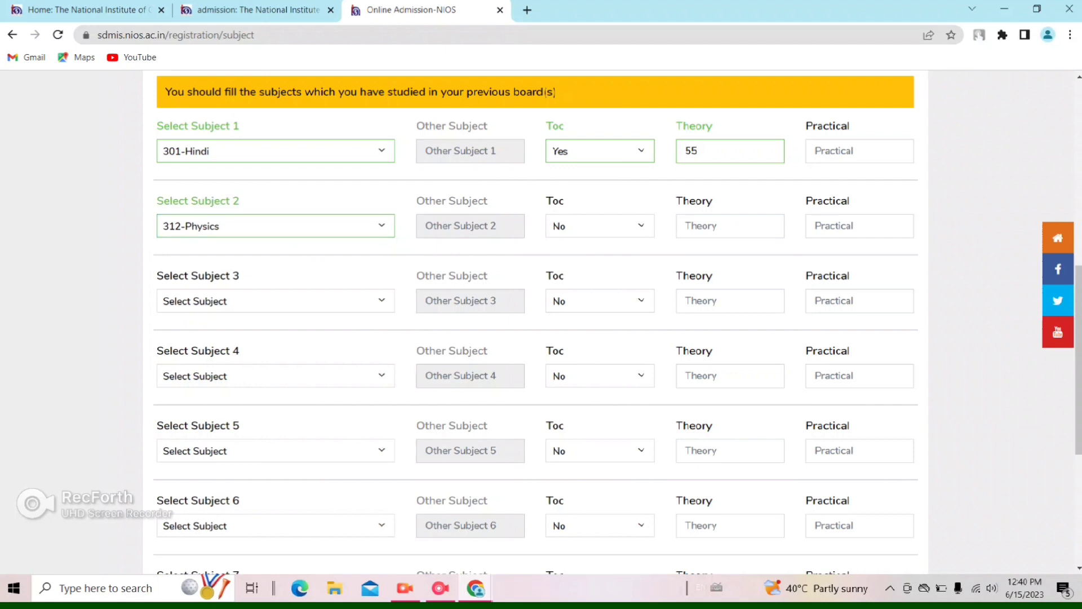
key(Tab)
key(Down)
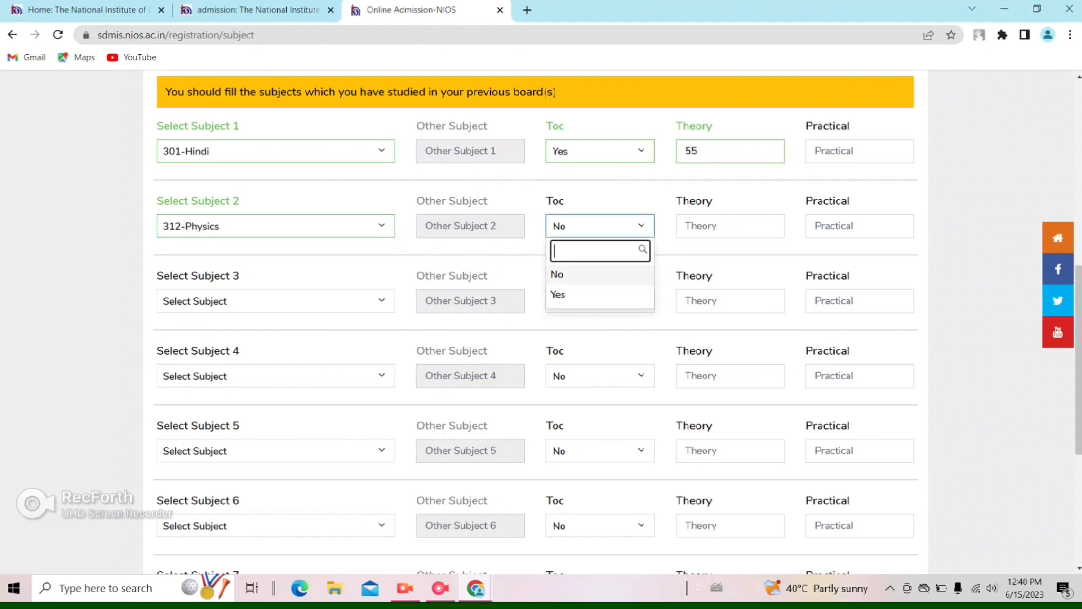
key(Down)
key(Return)
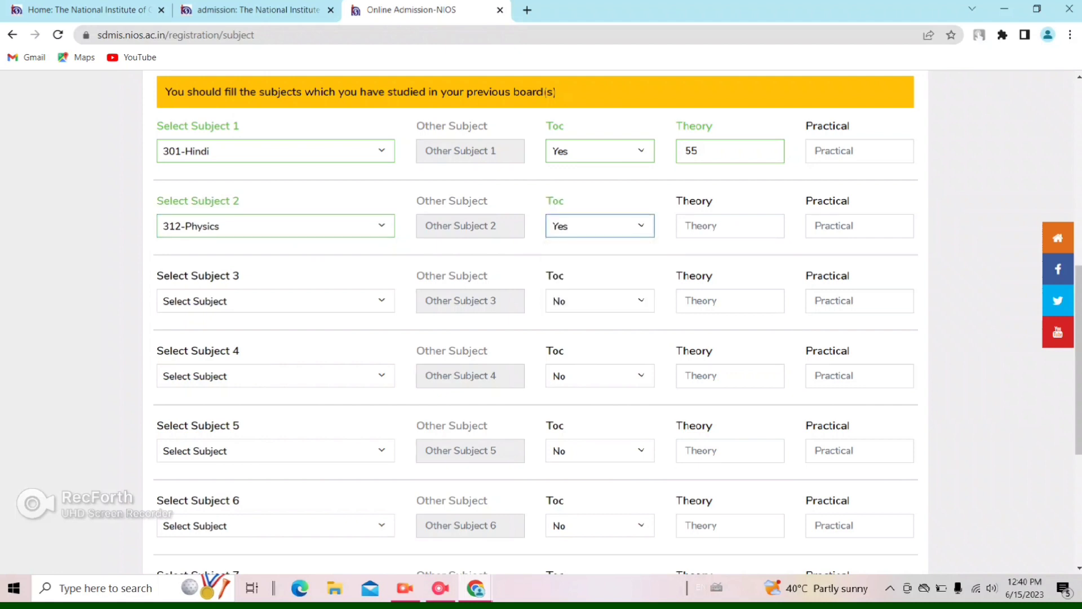
click(730, 226)
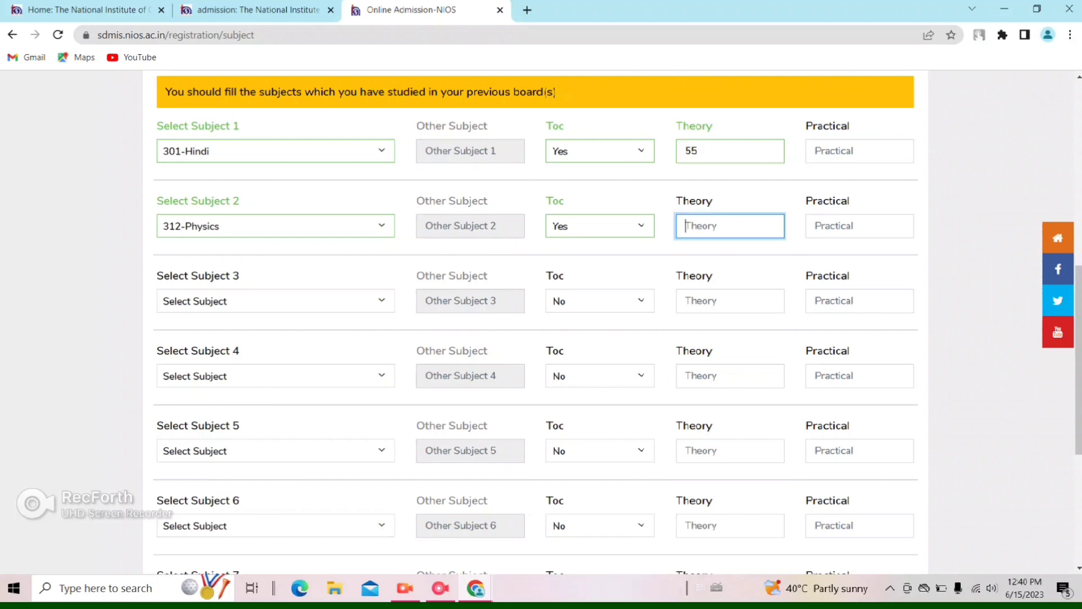
text(45)
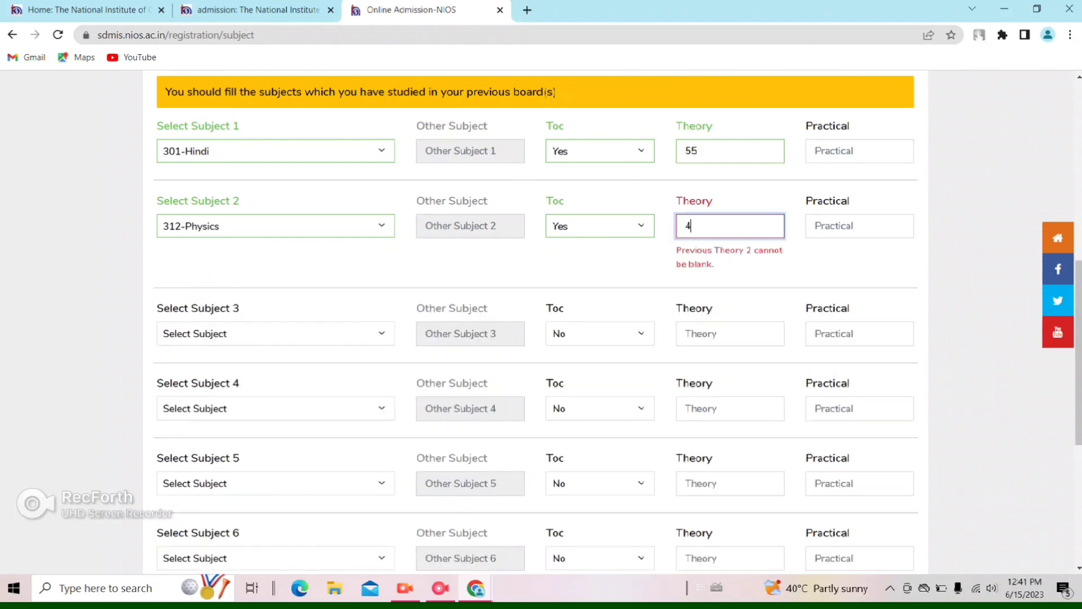
click(859, 226)
text(17)
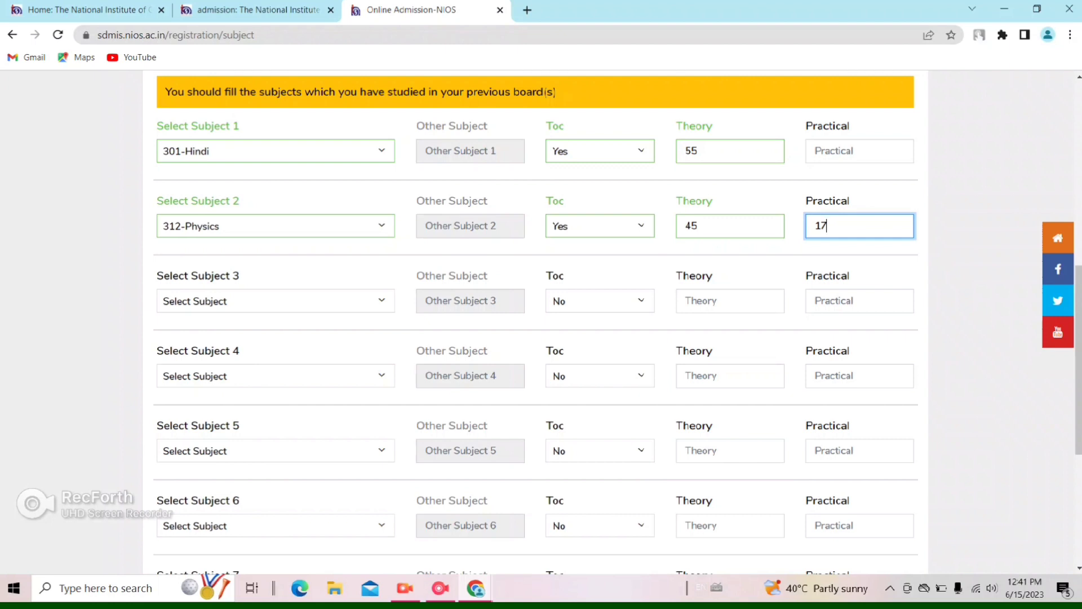
- Add 313-Chemistry as Subject 3 with 5 theory marks and 15 practical marks
click(276, 301)
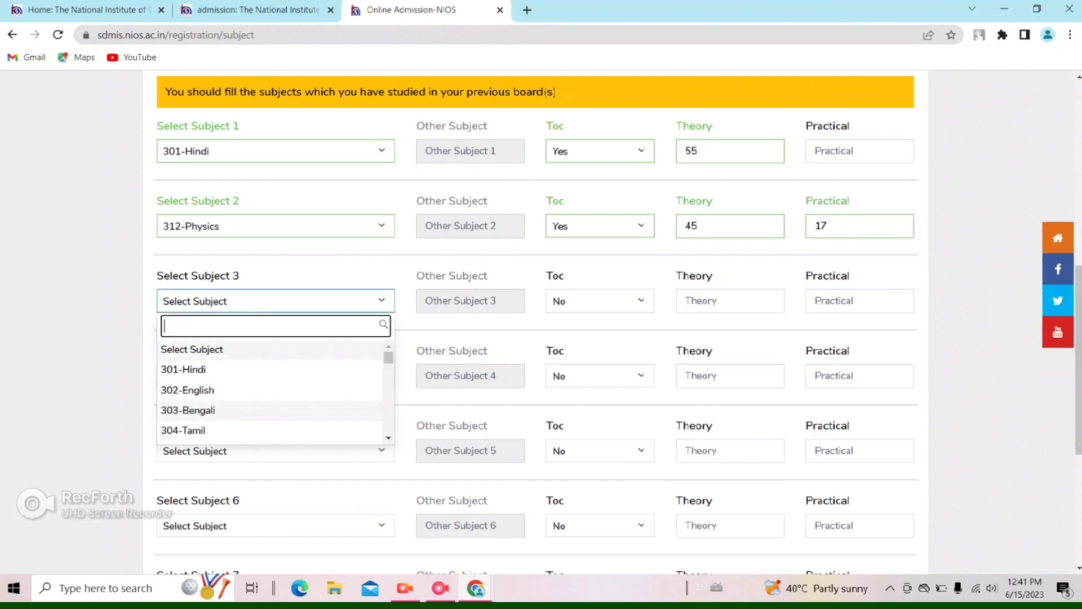
scroll(270, 391, down, 2)
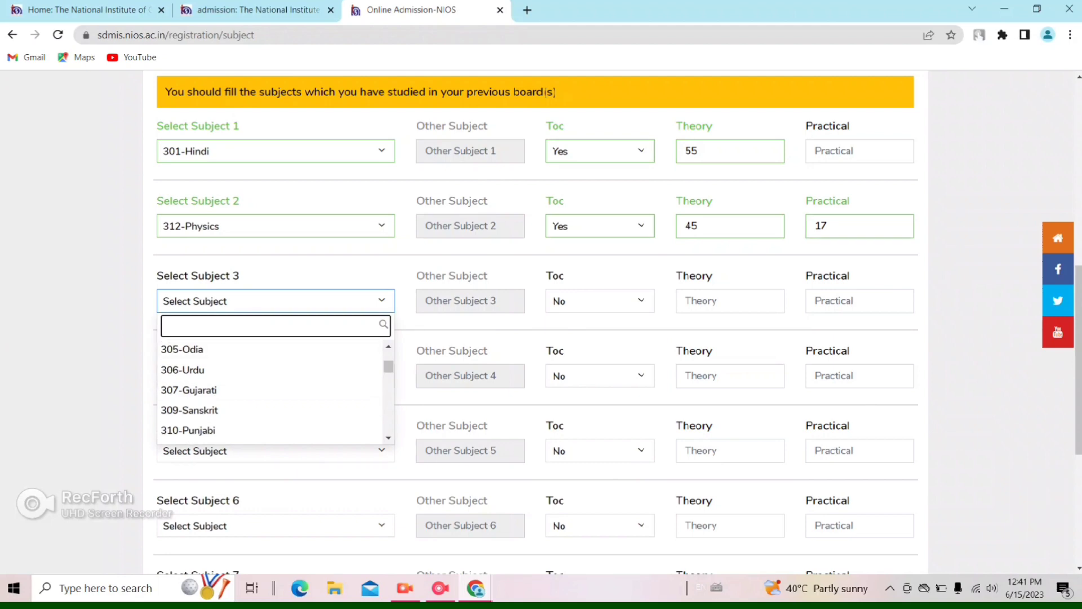
text(che)
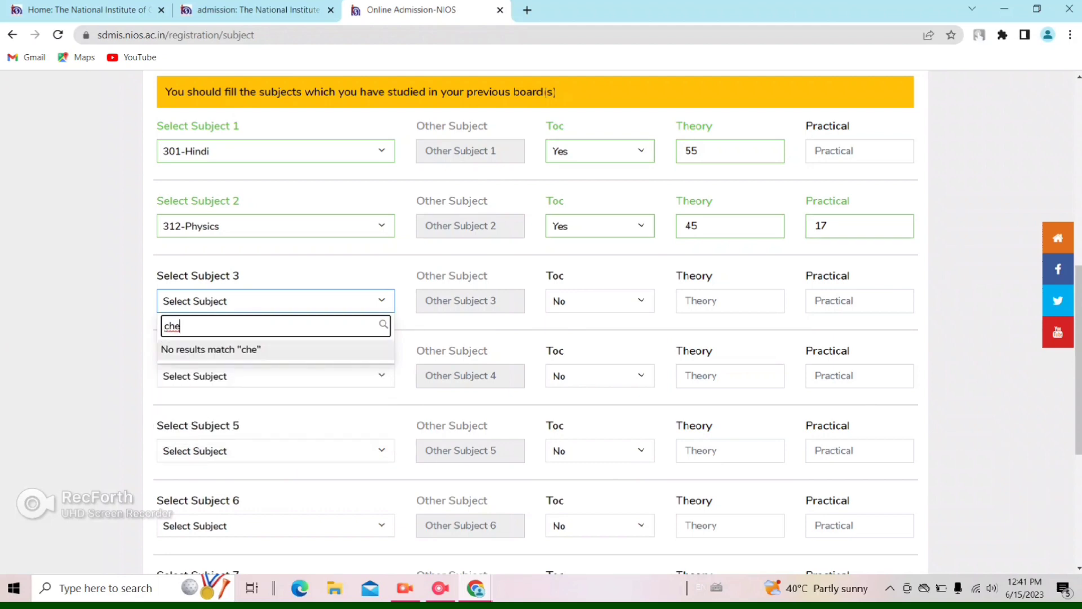
key(BackSpace)
key(BackSpace)
key(BackSpace)
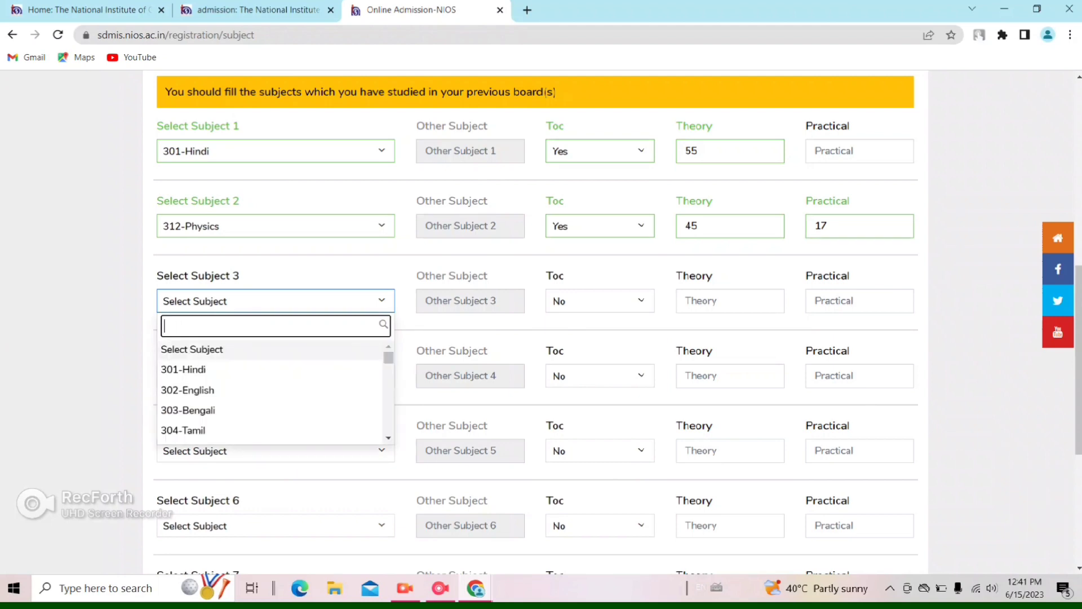
scroll(271, 389, down, 5)
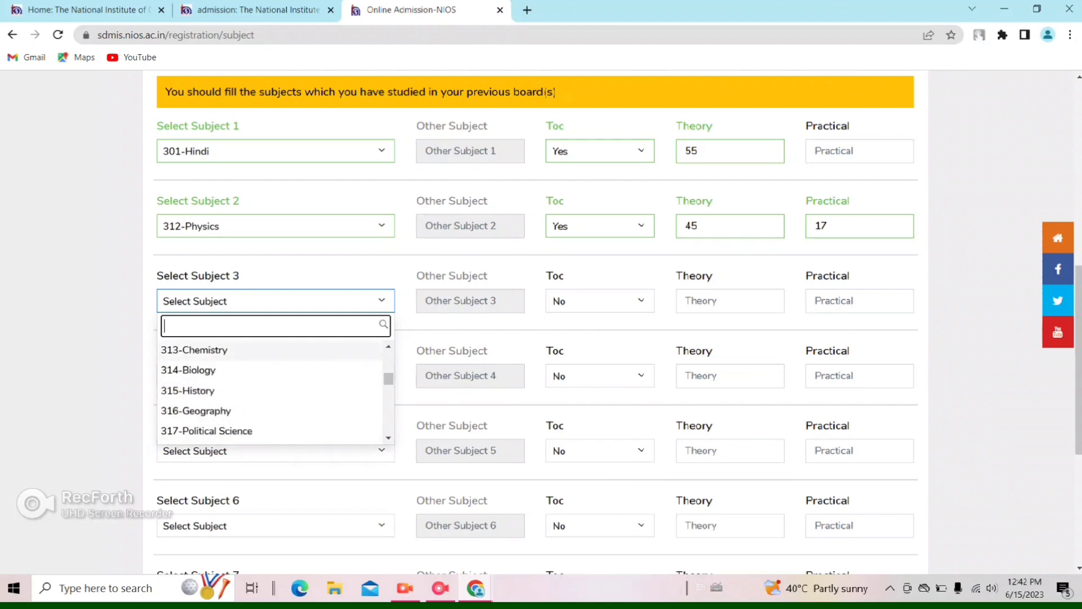
click(194, 350)
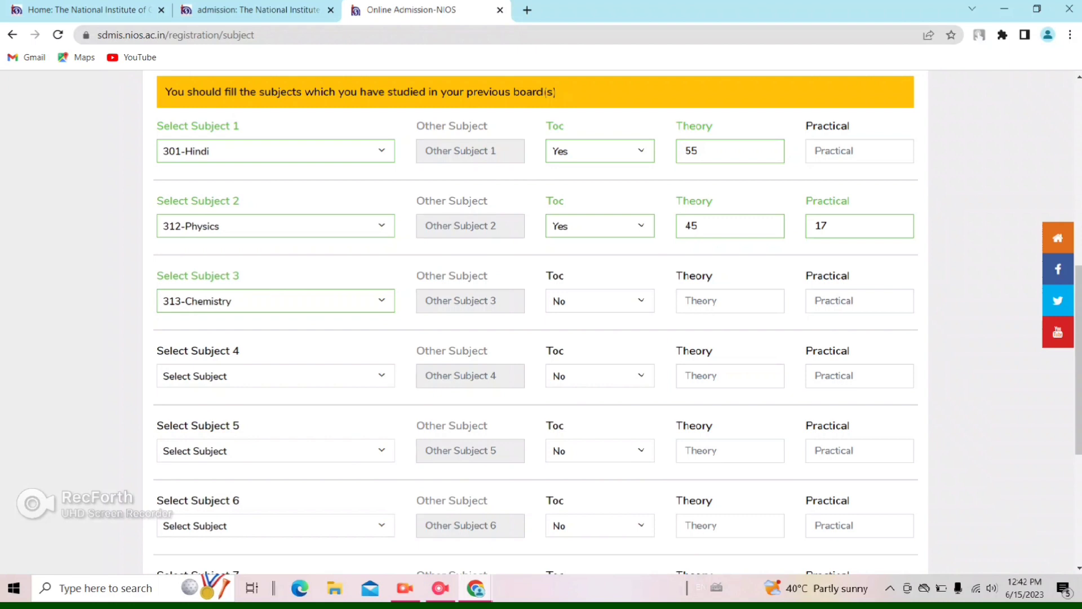
click(730, 300)
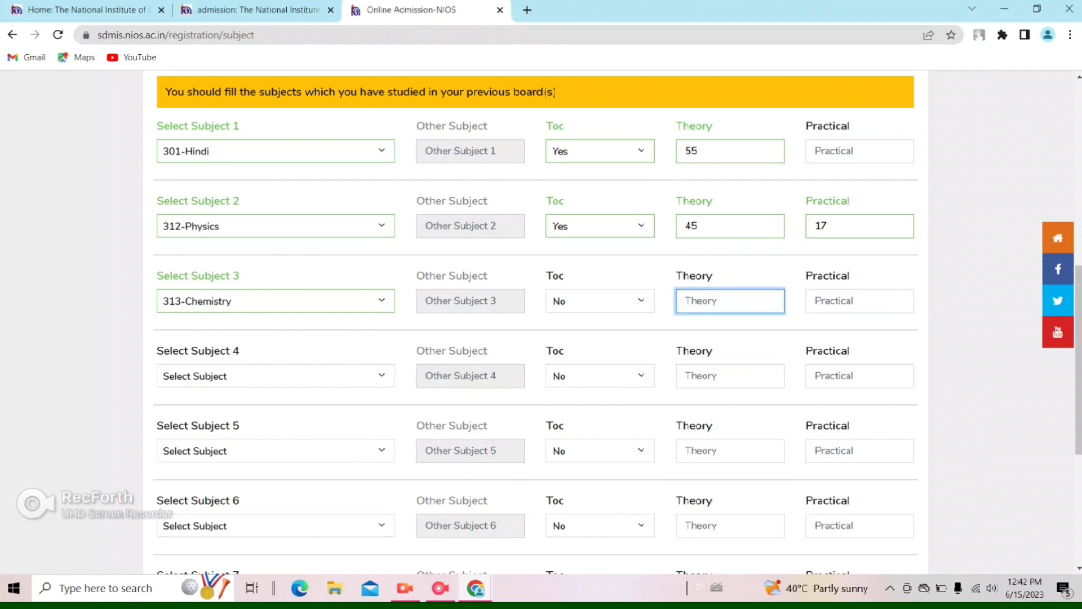
text(15)
key(BackSpace)
key(BackSpace)
text(5)
click(860, 300)
text(15)
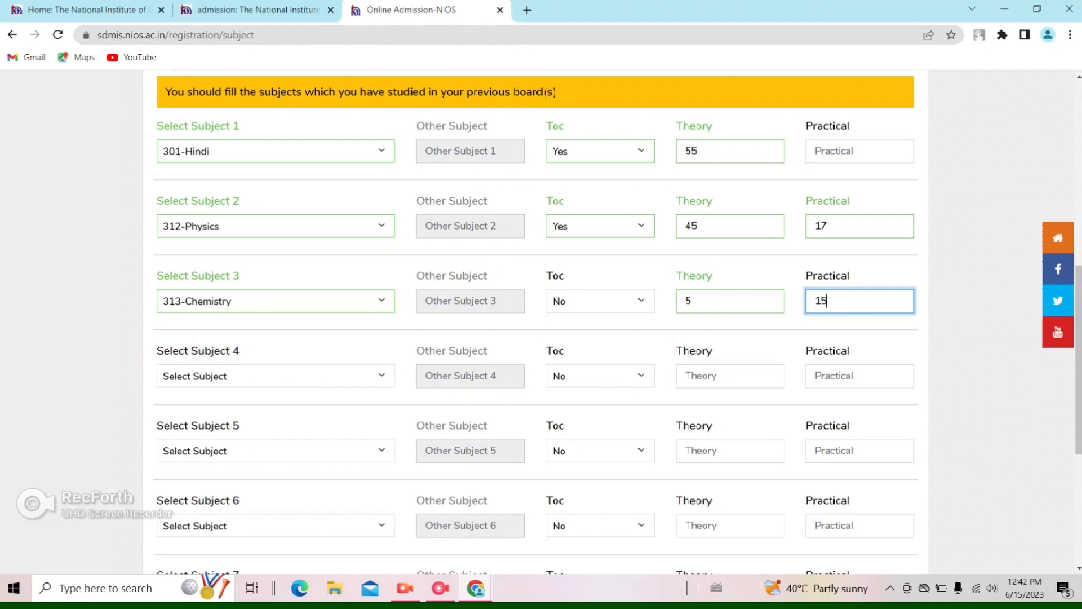
- Pick 311-Mathematics from the Subject 4 dropdown
click(275, 375)
scroll(270, 467, down, 2)
scroll(271, 468, down, 6)
scroll(271, 468, up, 6)
scroll(270, 468, up, 2)
scroll(270, 468, down, 12)
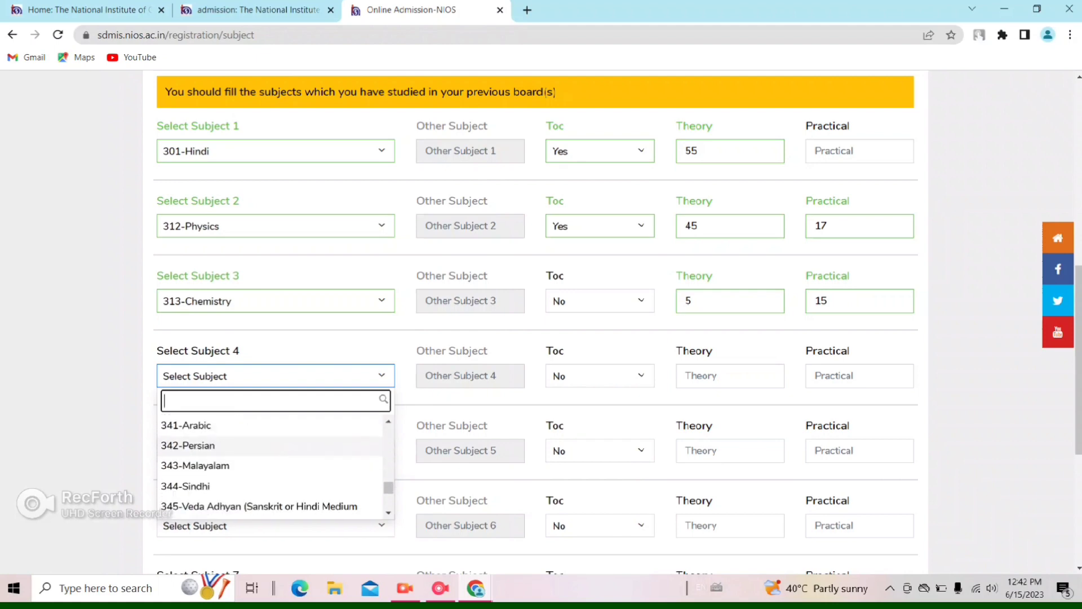
scroll(271, 450, up, 8)
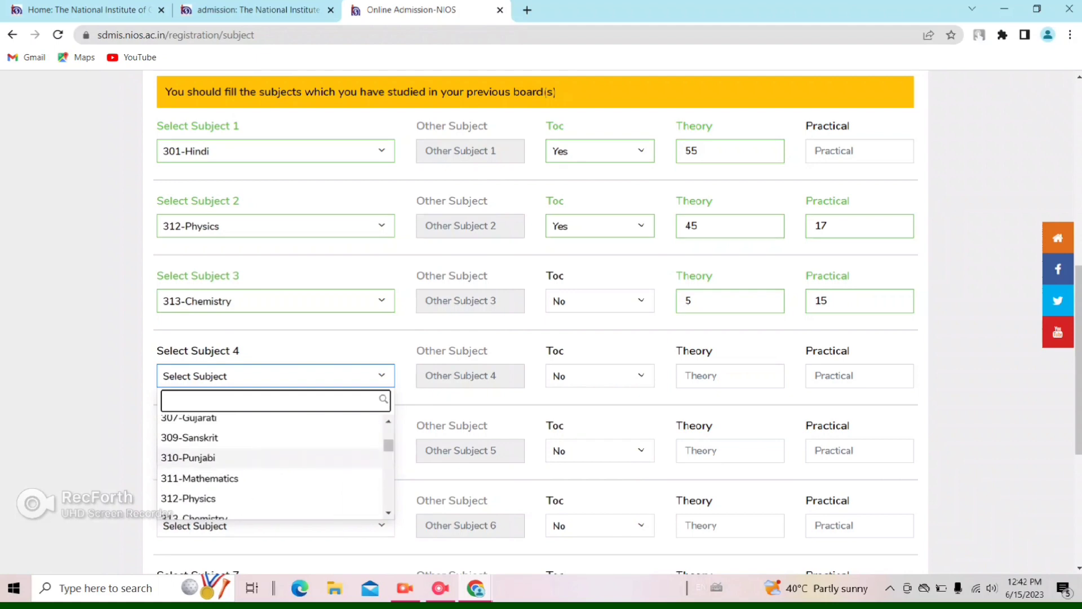
click(199, 478)
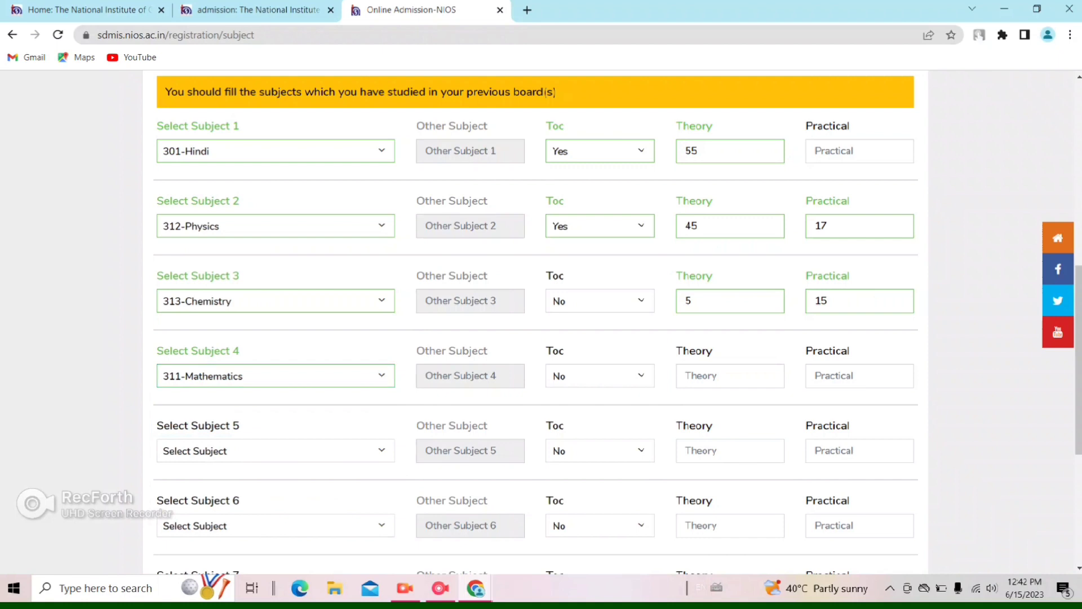
- Enter 20 as Subject 4 theory marks, then add 302-English as Subject 5 with theory 55
click(729, 376)
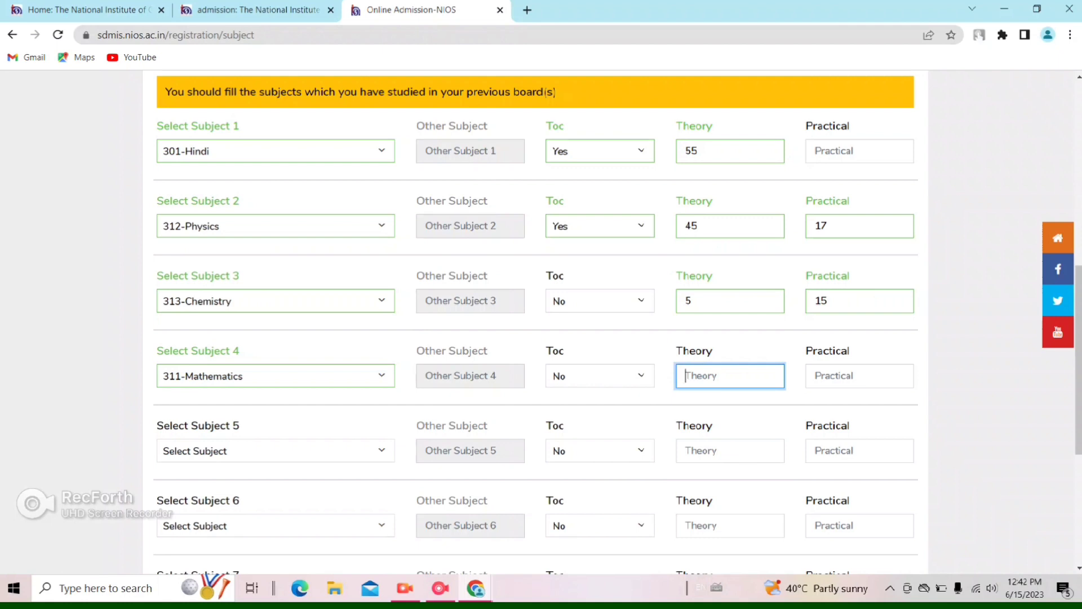
text(20)
click(271, 450)
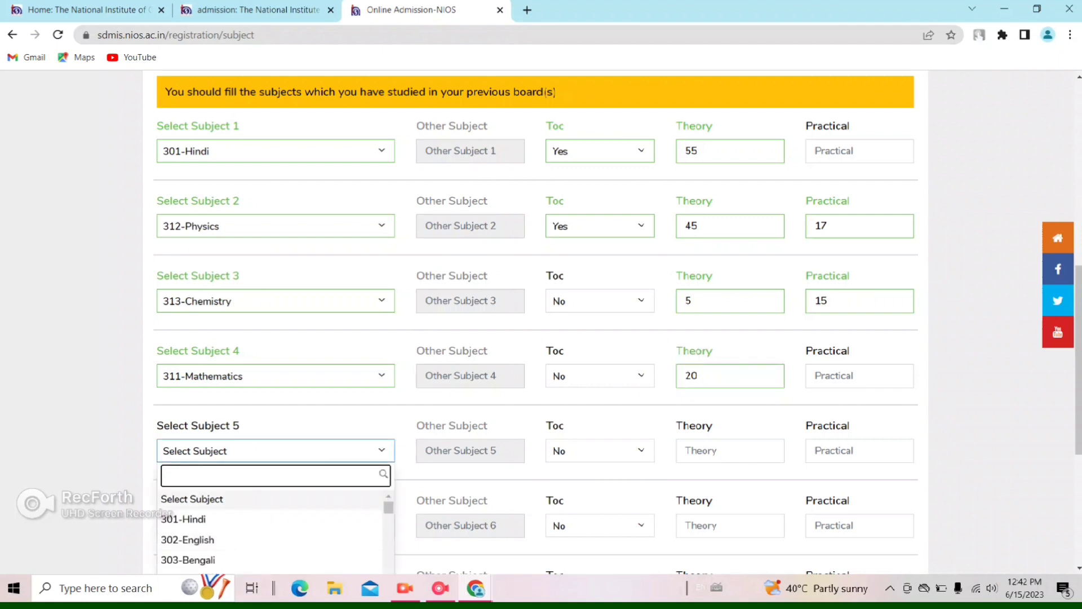
click(187, 539)
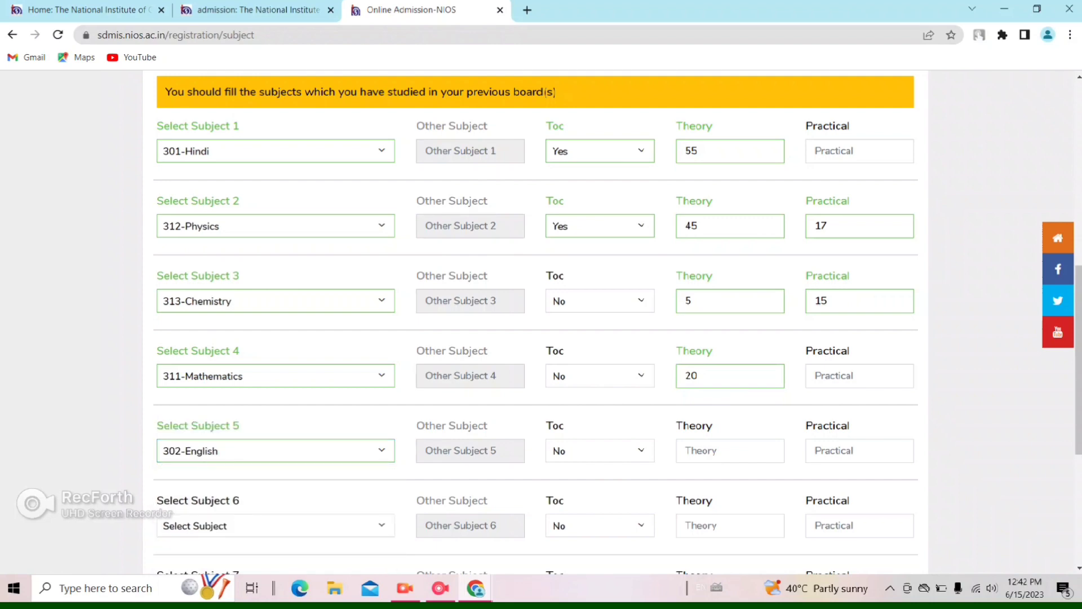
click(729, 451)
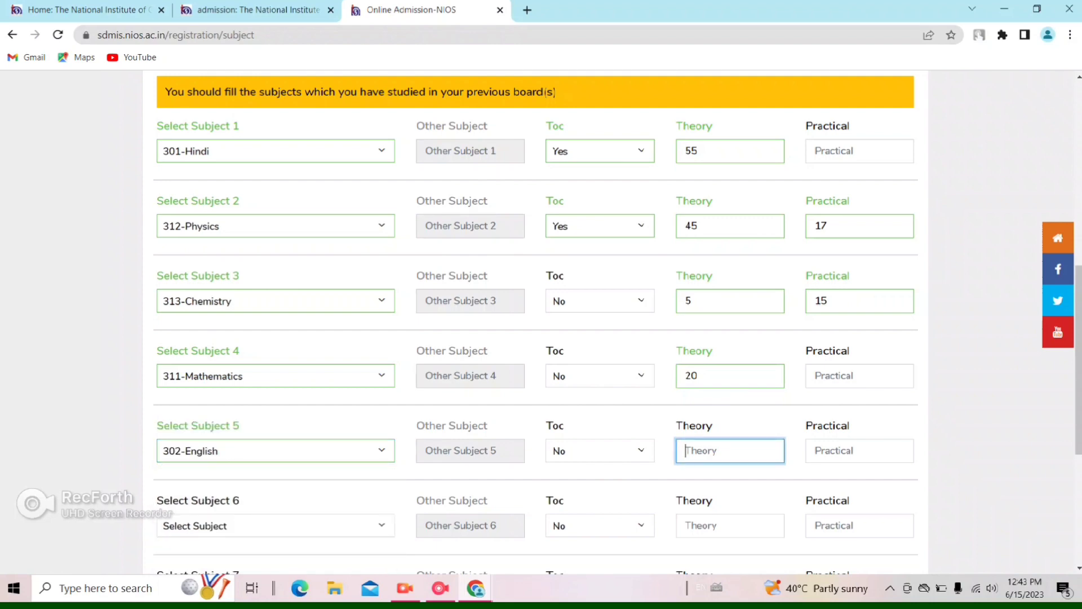
text(55)
scroll(541, 321, down, 1)
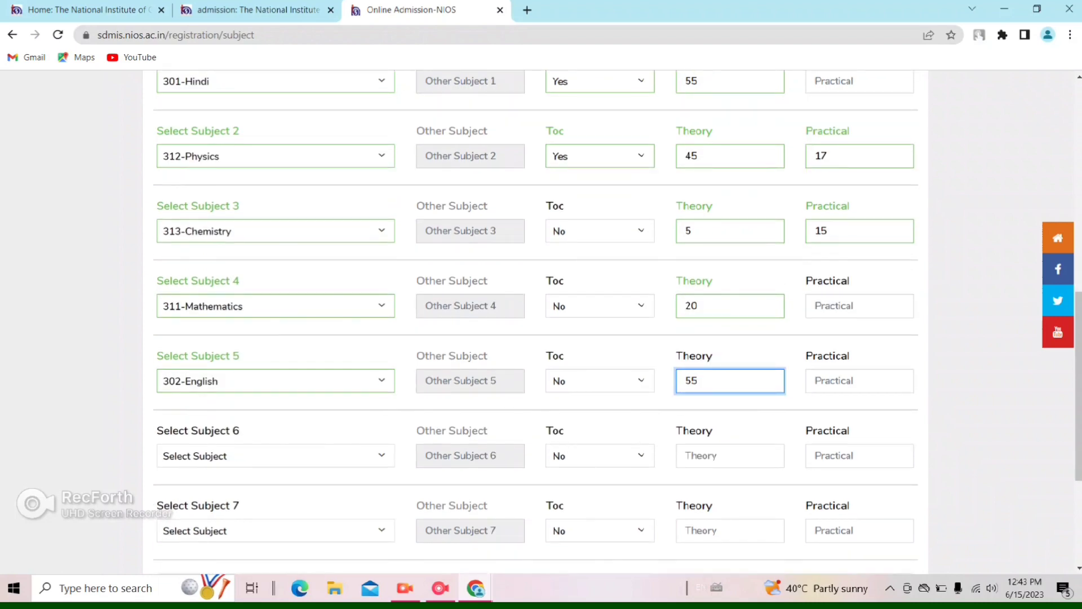
scroll(541, 321, down, 3)
scroll(541, 321, up, 5)
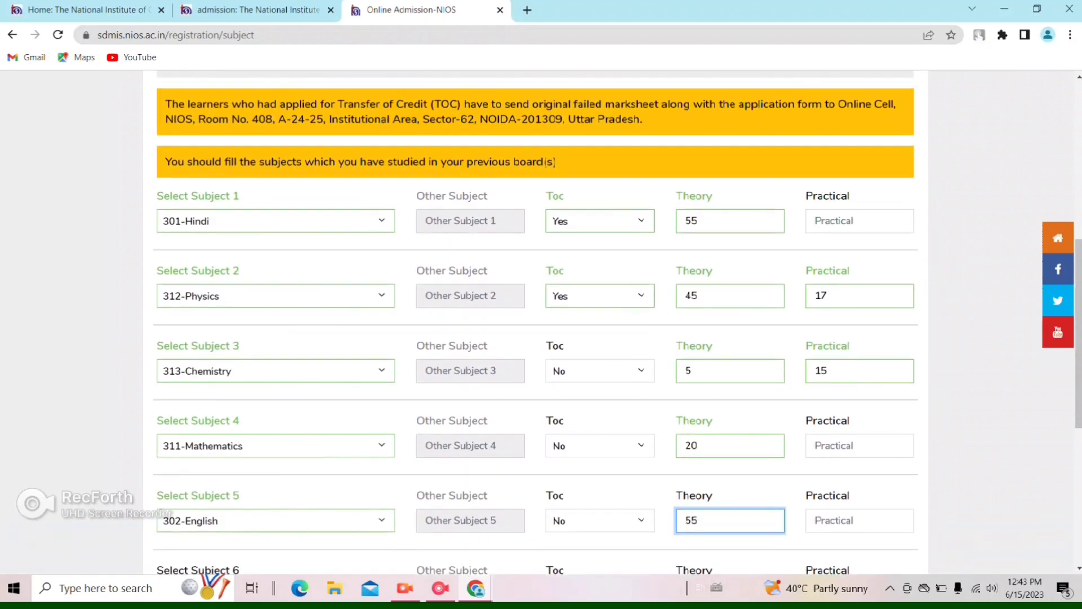
scroll(541, 321, down, 1)
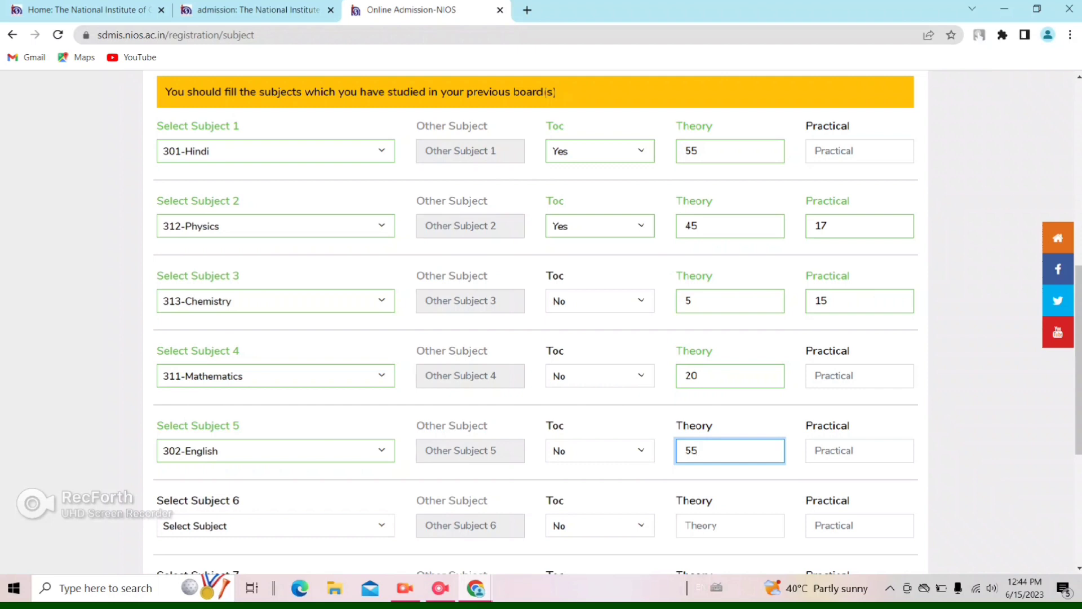
- Add 311-Mathematics, 313-Chemistry and 302-English in the Choose Subjects for the Course box
scroll(541, 321, down, 2)
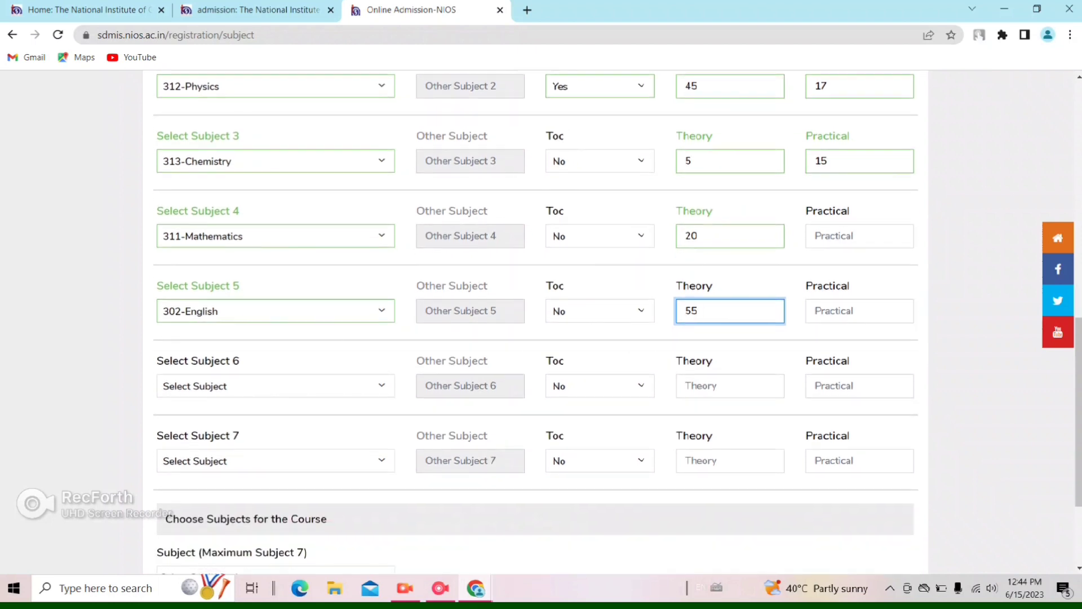
scroll(541, 321, down, 2)
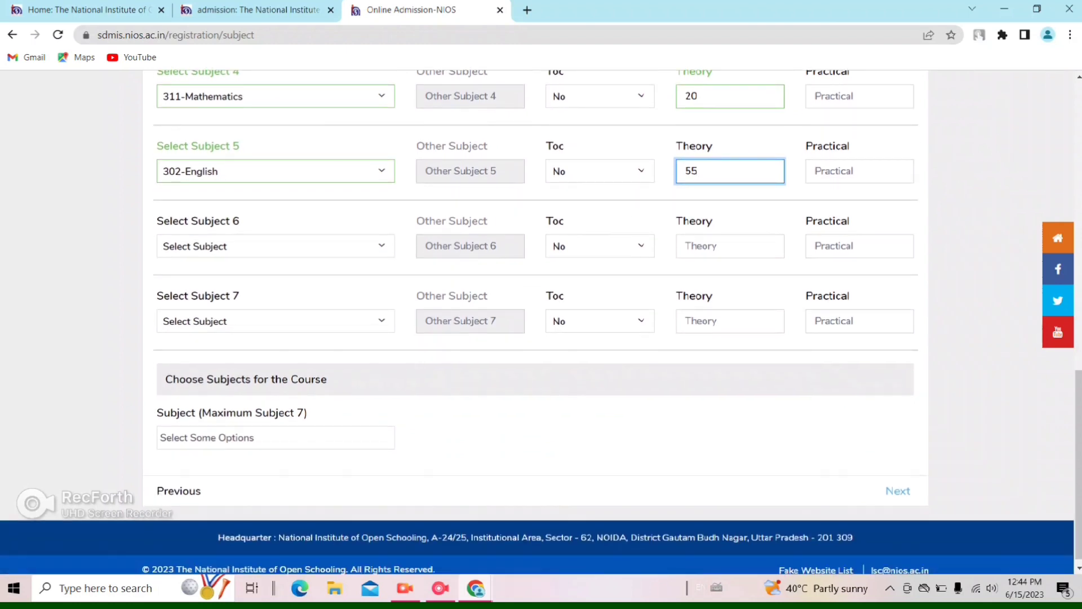
click(275, 437)
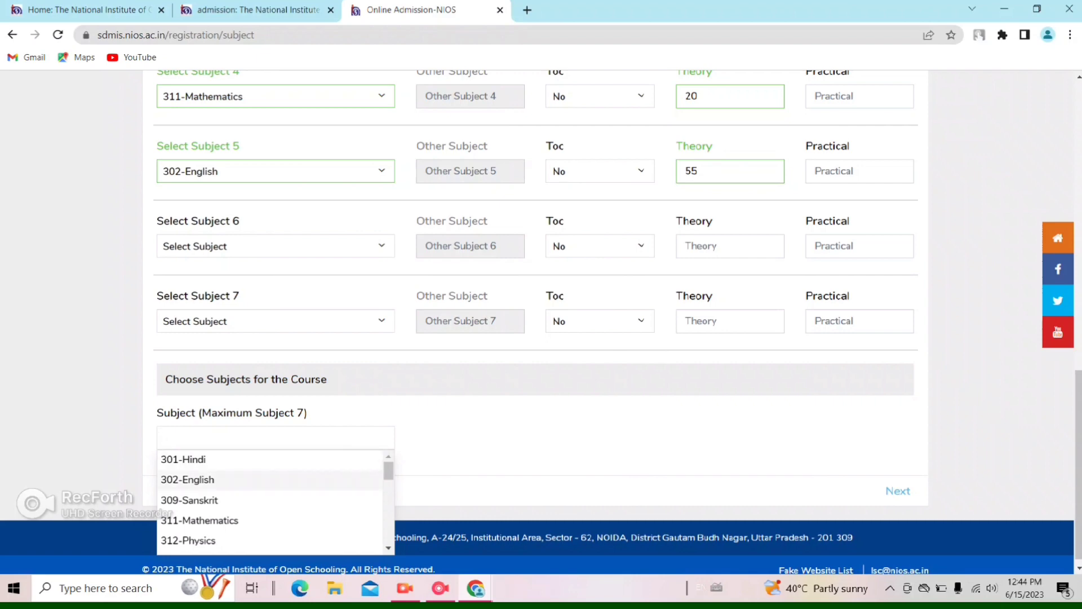
click(199, 519)
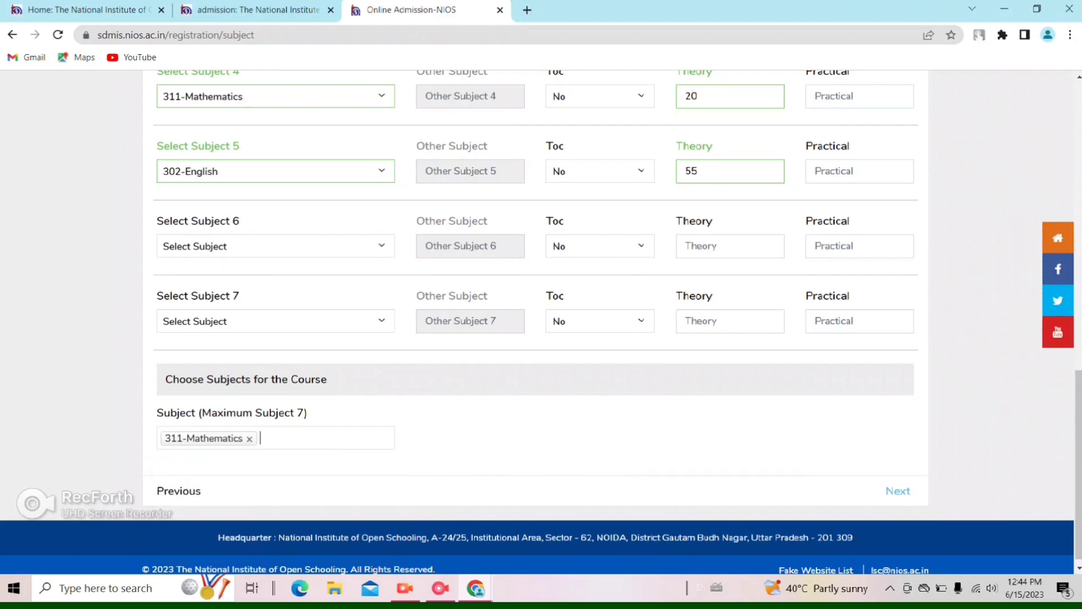
key(Down)
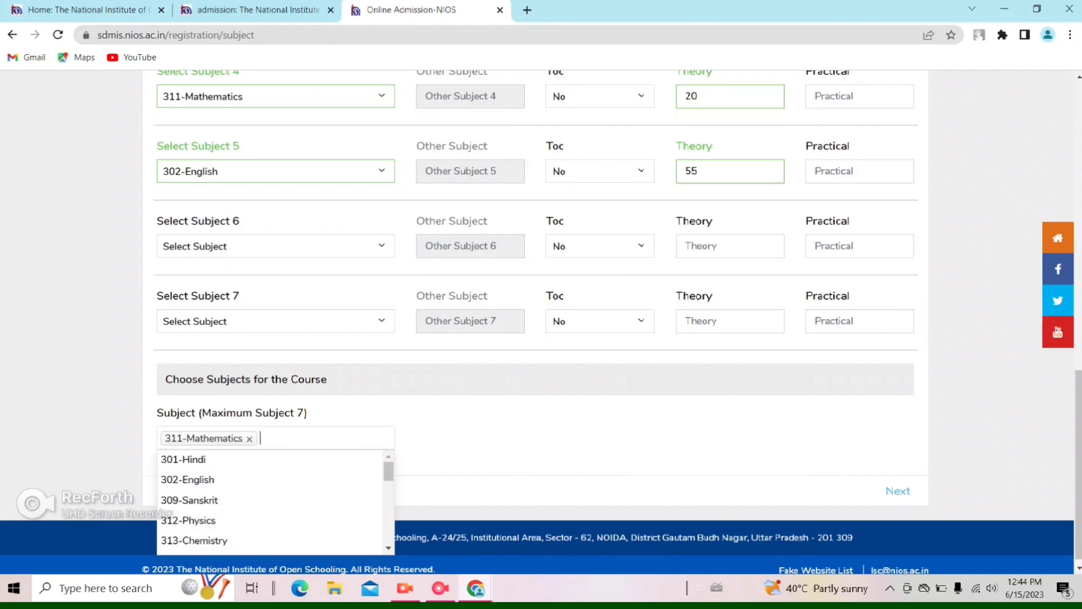
scroll(541, 321, up, 1)
scroll(541, 321, down, 1)
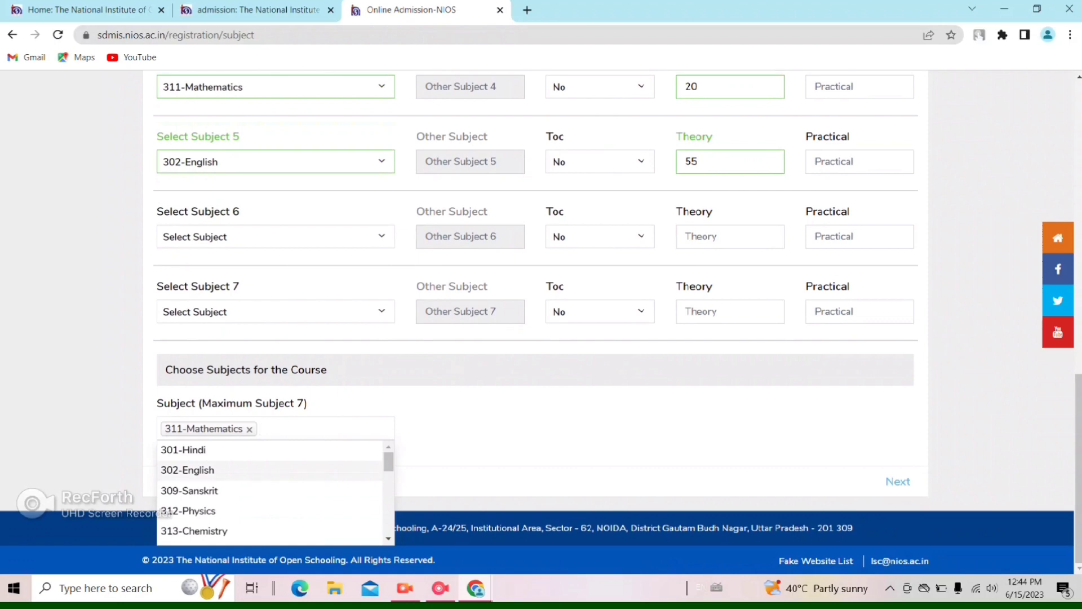
scroll(270, 490, down, 1)
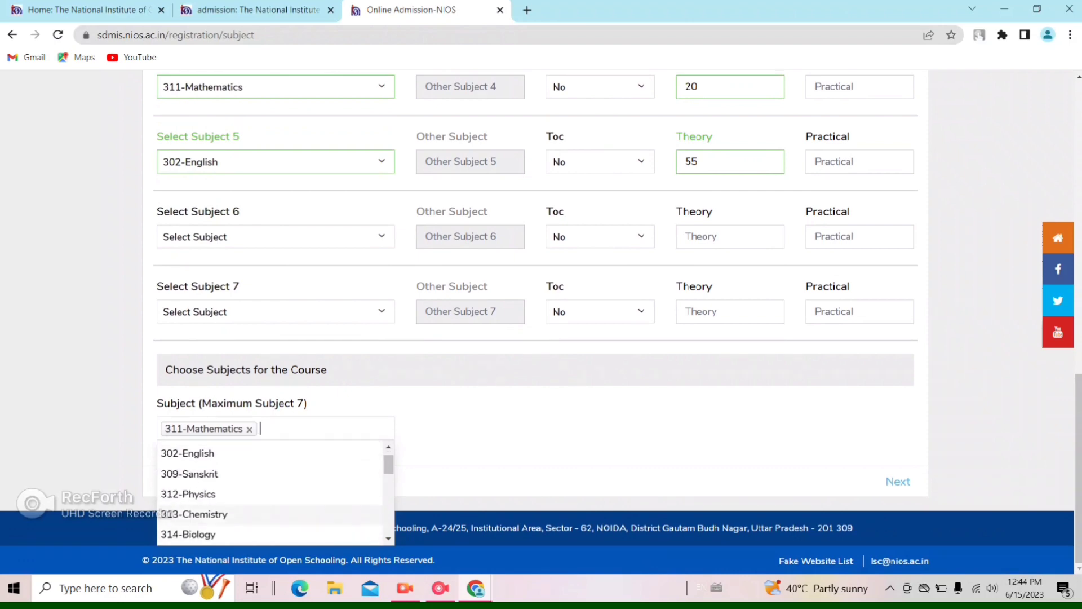
click(192, 515)
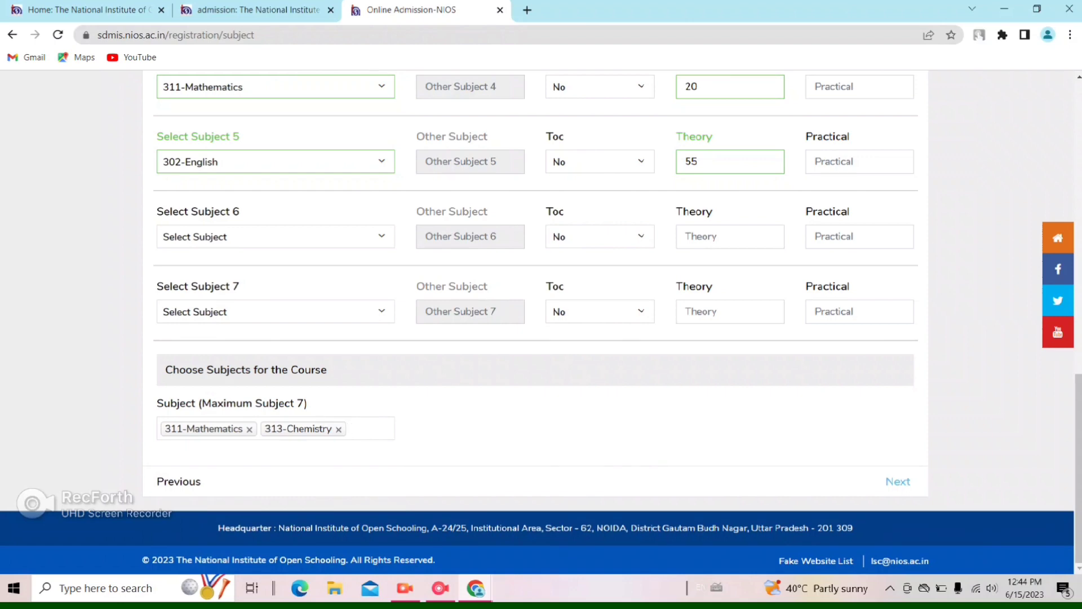
key(Down)
scroll(225, 510, down, 4)
scroll(225, 510, up, 4)
click(188, 469)
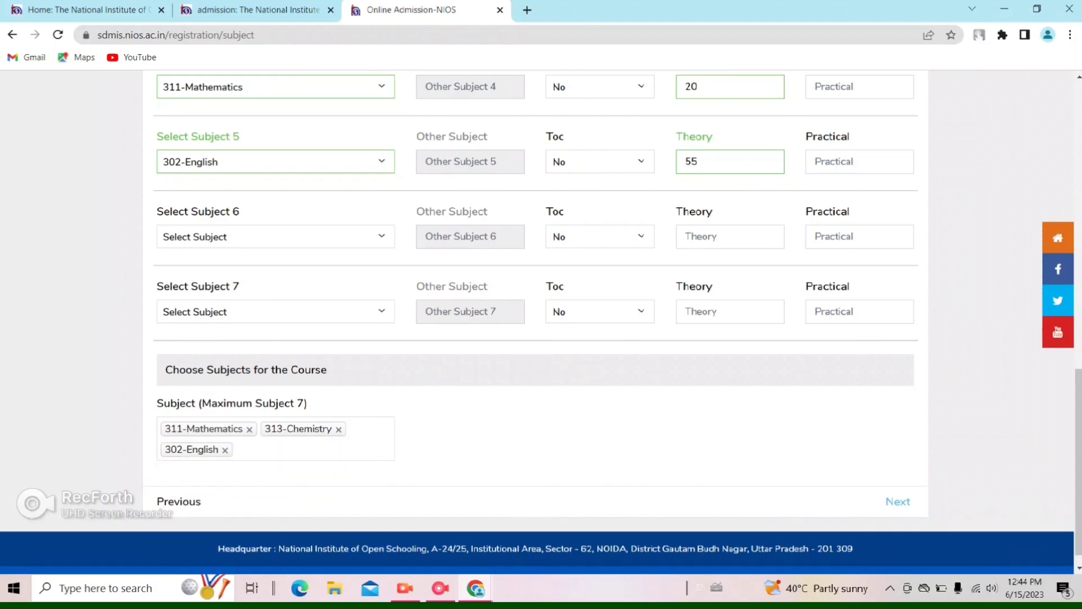
scroll(535, 322, up, 3)
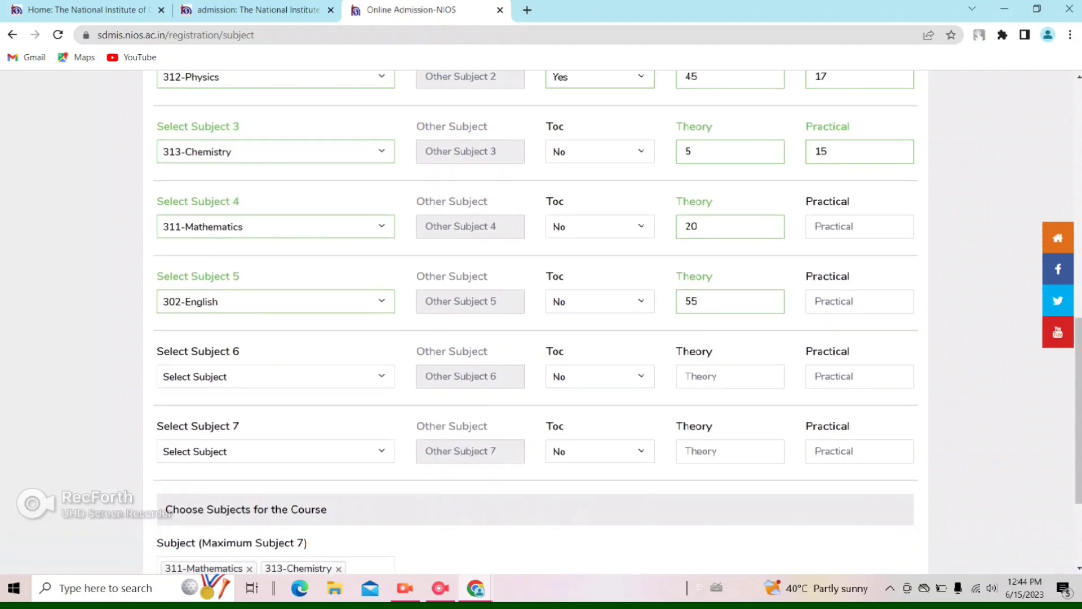
scroll(536, 321, up, 1)
scroll(535, 321, down, 4)
scroll(535, 321, up, 6)
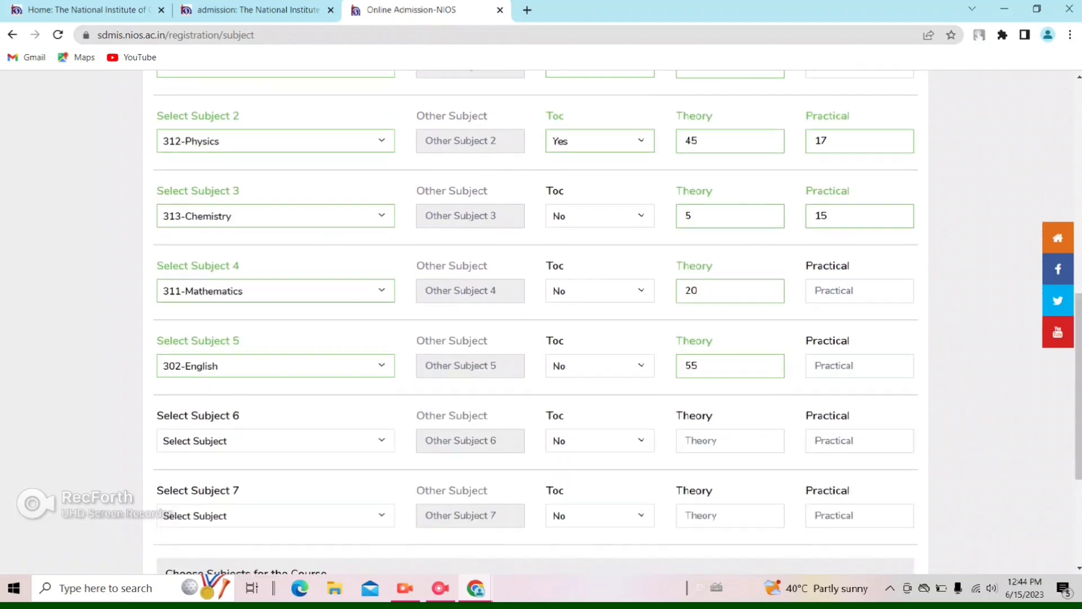
scroll(535, 321, down, 2)
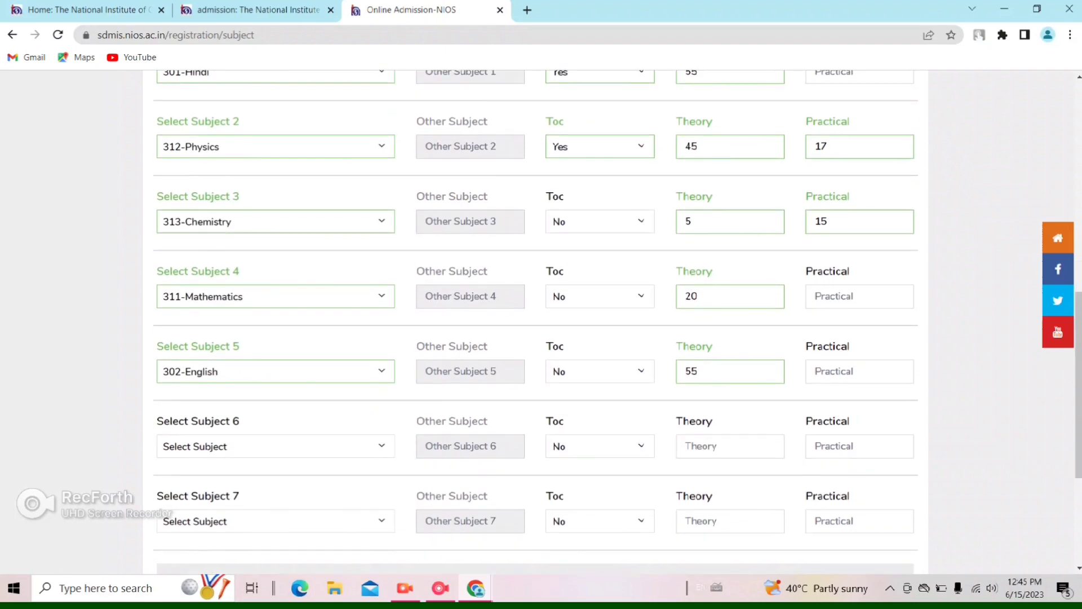
scroll(535, 321, down, 4)
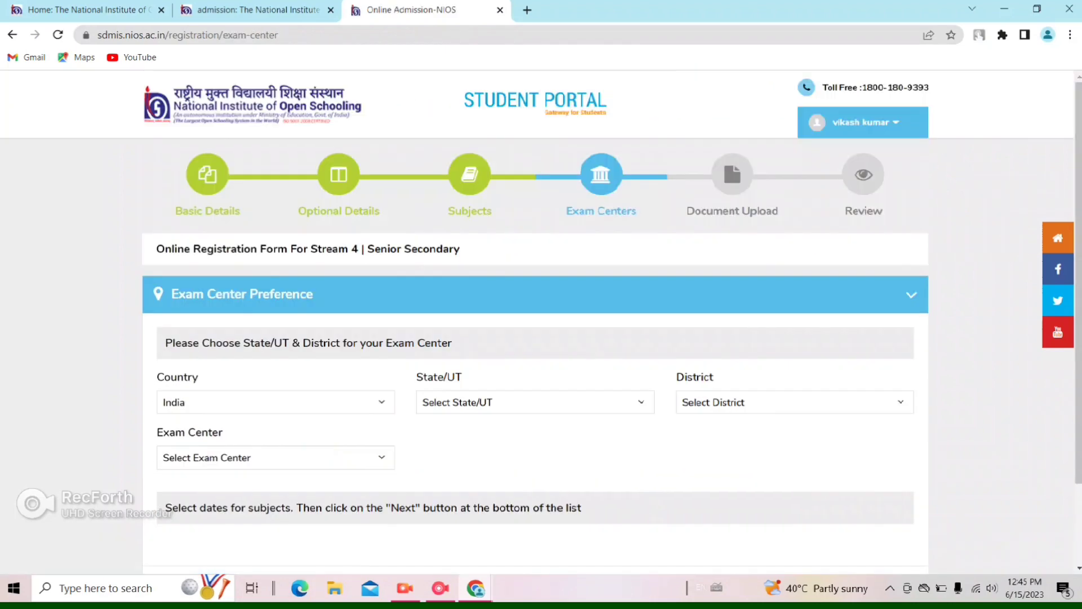
- Set the exam centre state to Bihar and the district to Patna
scroll(536, 321, down, 2)
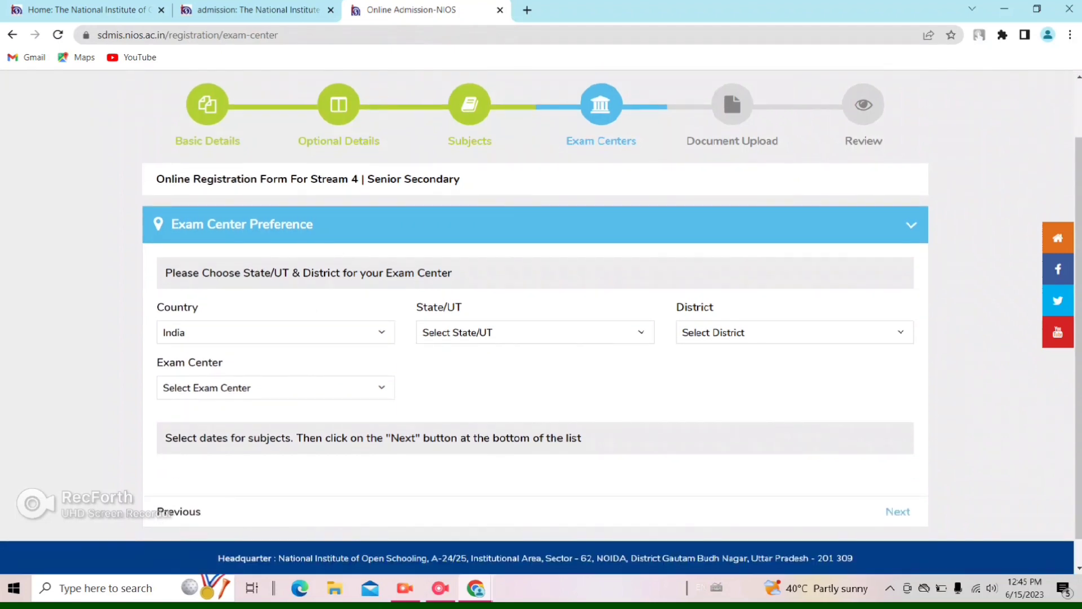
click(535, 332)
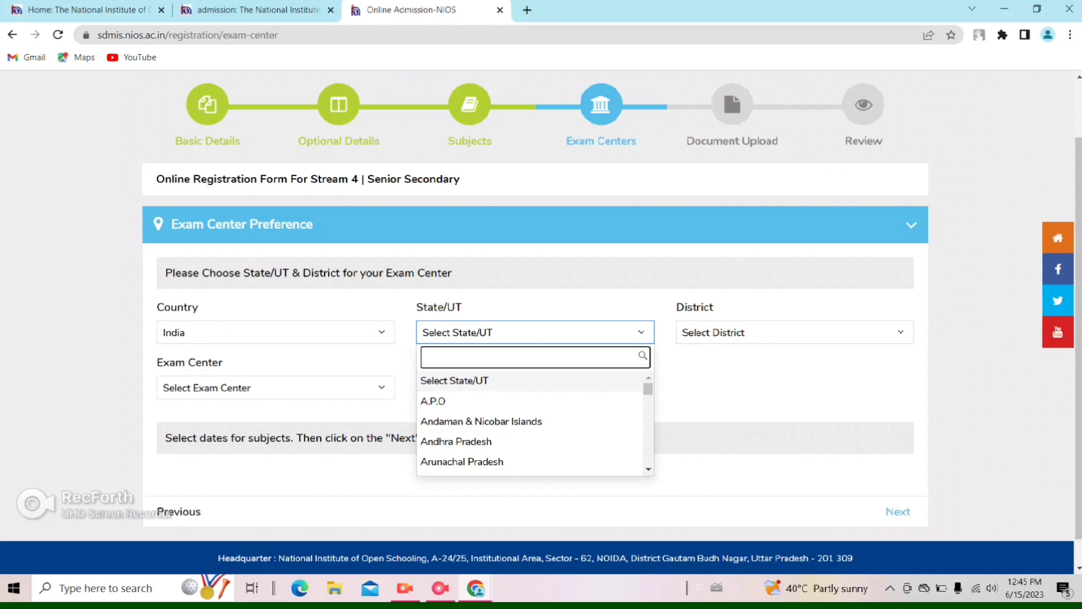
text(bi)
key(Return)
click(794, 332)
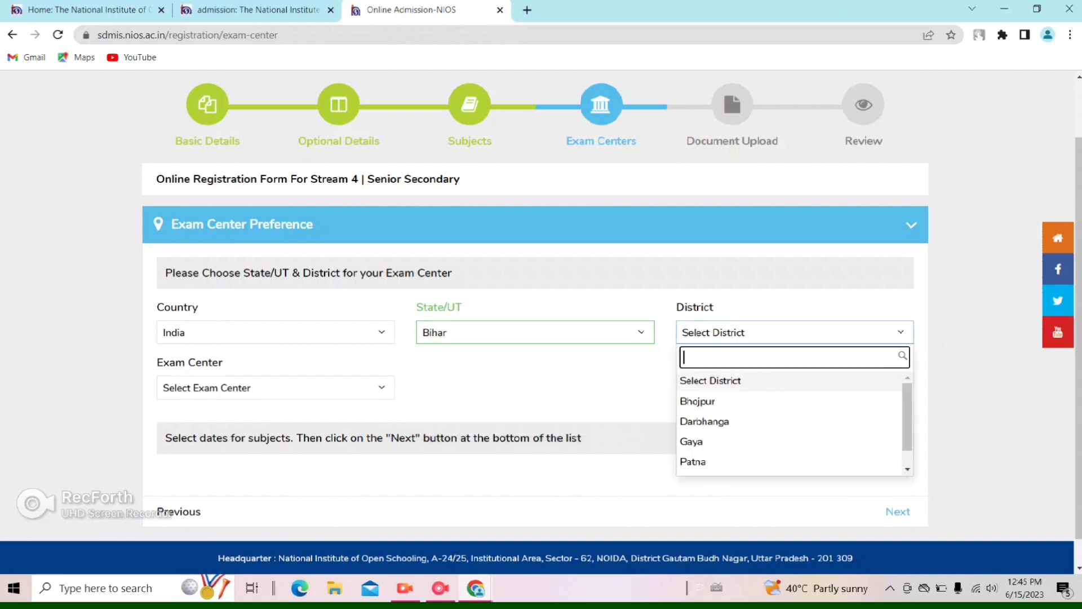
text(patna)
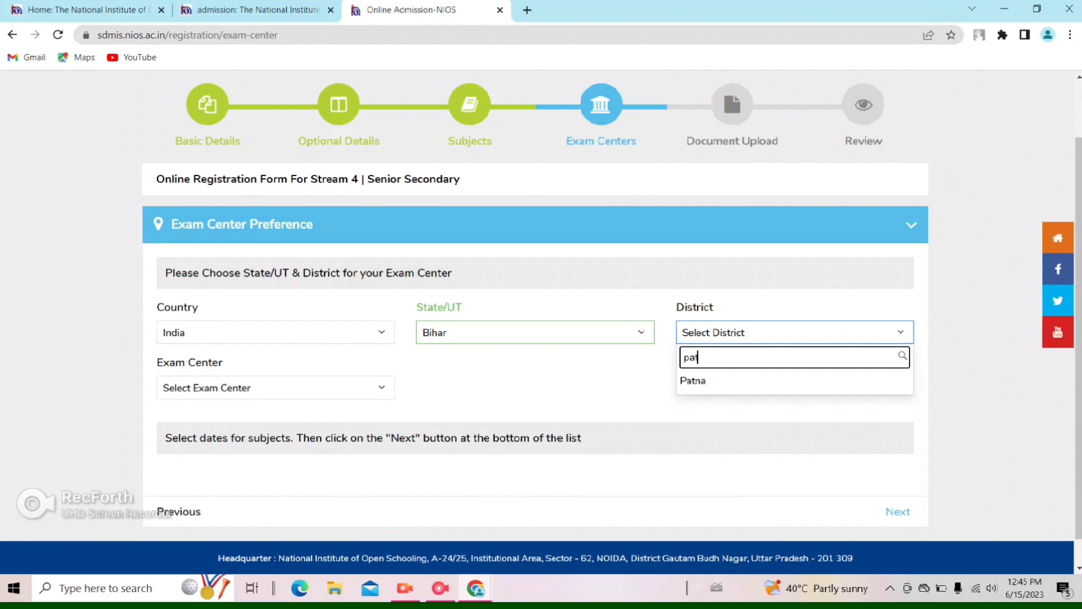
key(Return)
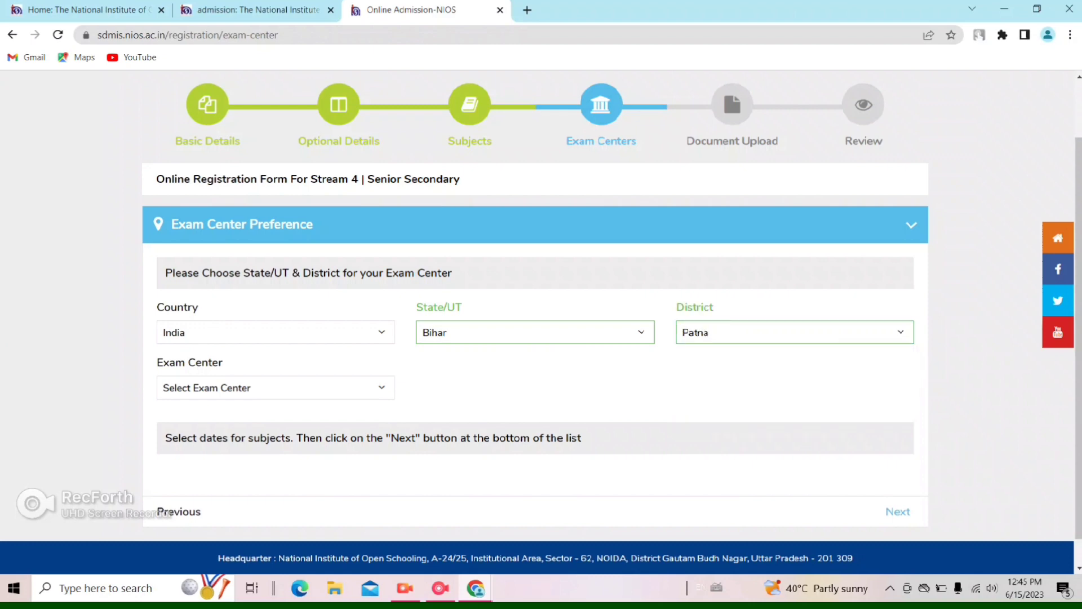
- Choose (11005) Kendriya Vidyalaya, Khagaul as exam centre and bring up the June 2023 dates
click(275, 387)
key(Down)
key(Up)
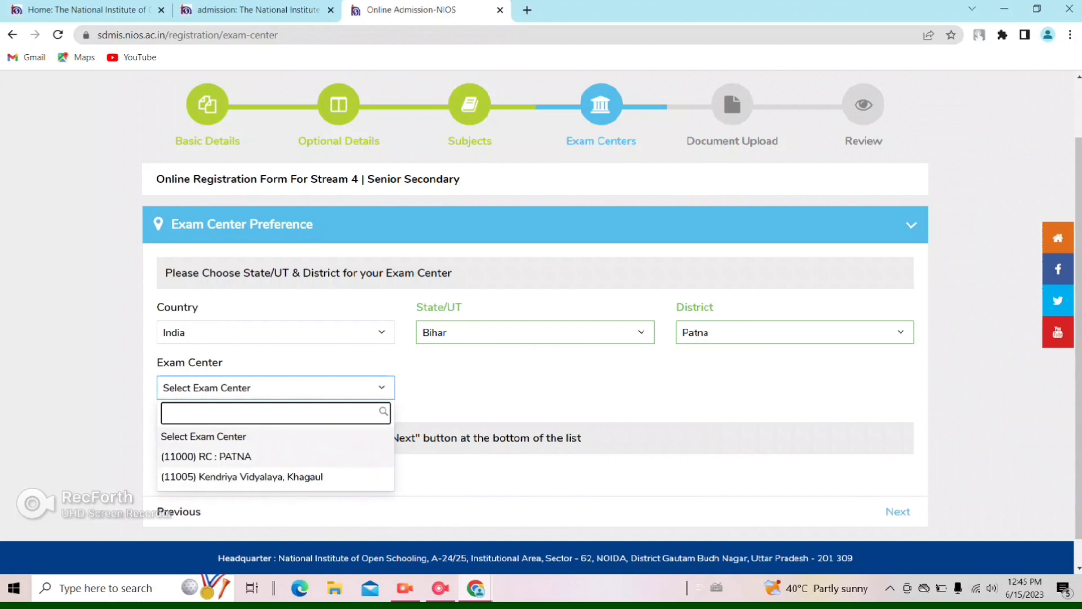
key(Down)
key(Return)
scroll(541, 321, down, 6)
scroll(541, 321, up, 3)
scroll(541, 321, up, 5)
scroll(541, 321, down, 4)
scroll(541, 321, up, 2)
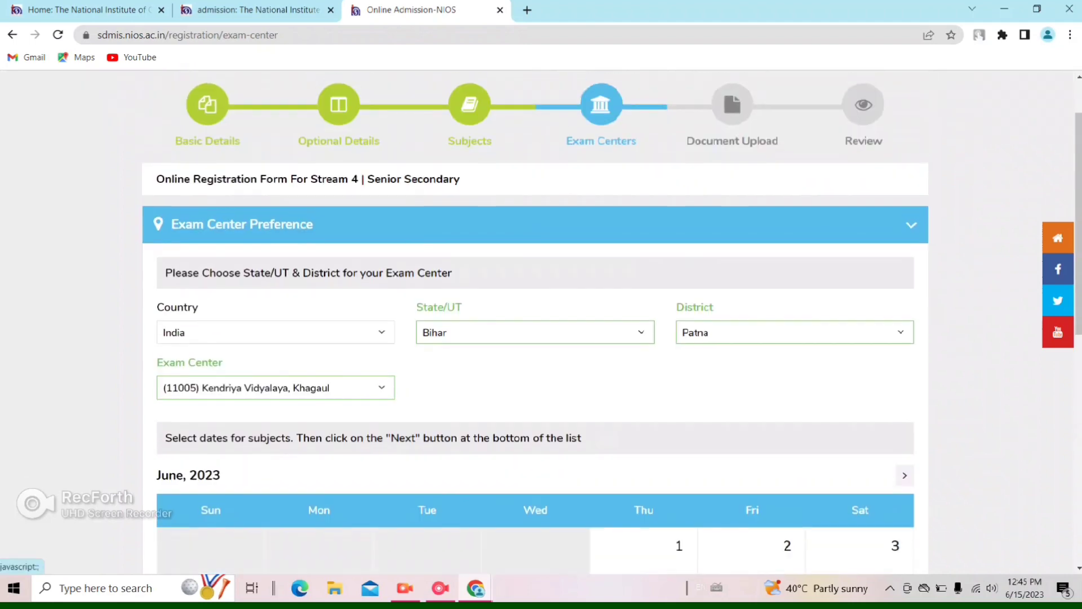
scroll(541, 322, up, 1)
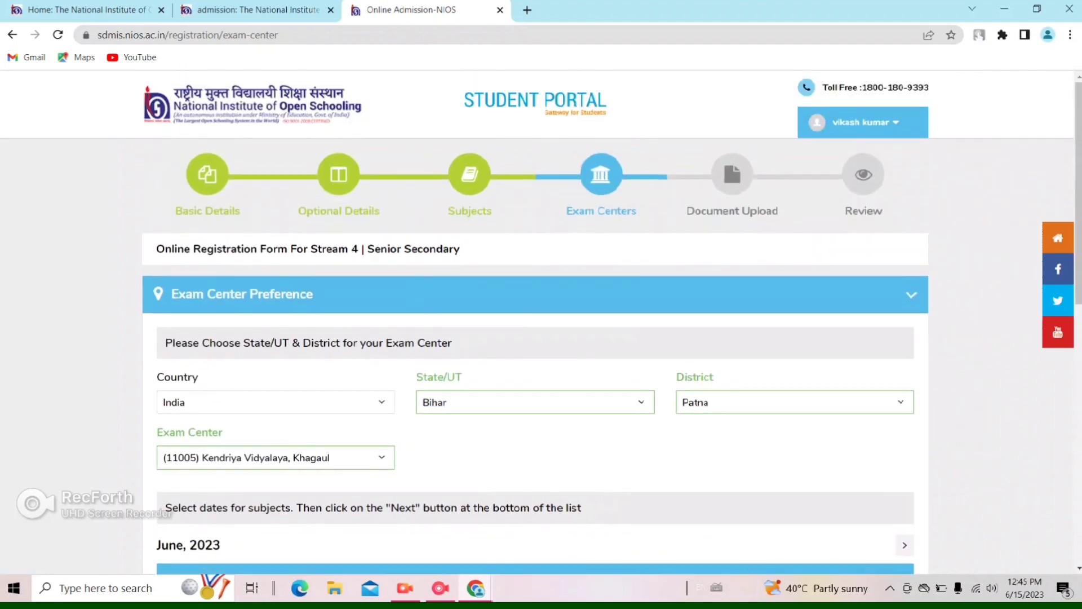
scroll(541, 321, down, 8)
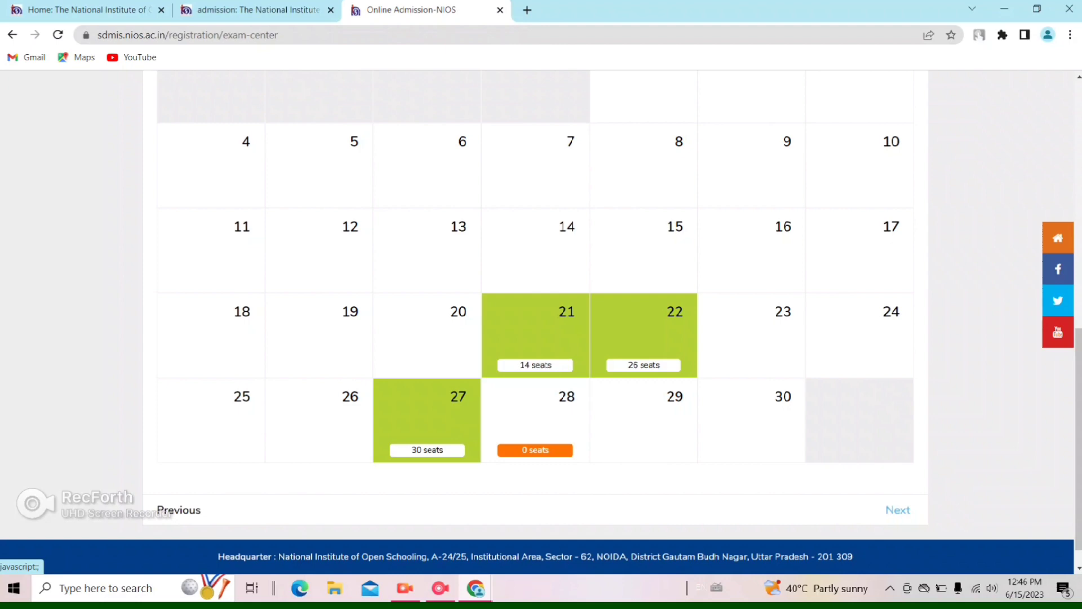
- Book English-302 on 21 June, Mathematics-311 on 22 June and Chemistry-313 on 27 June
click(549, 307)
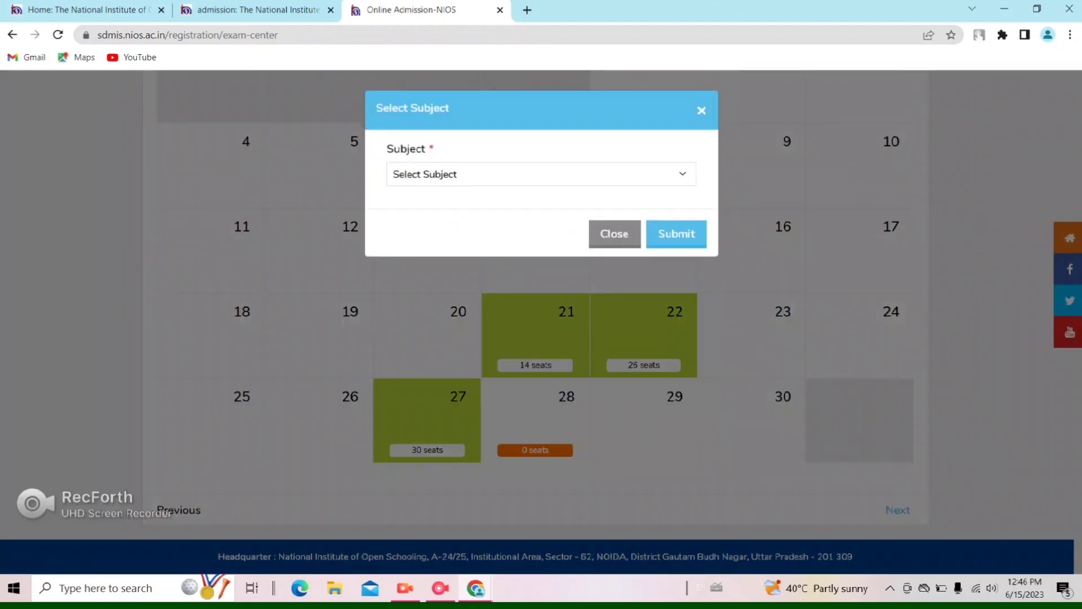
click(541, 174)
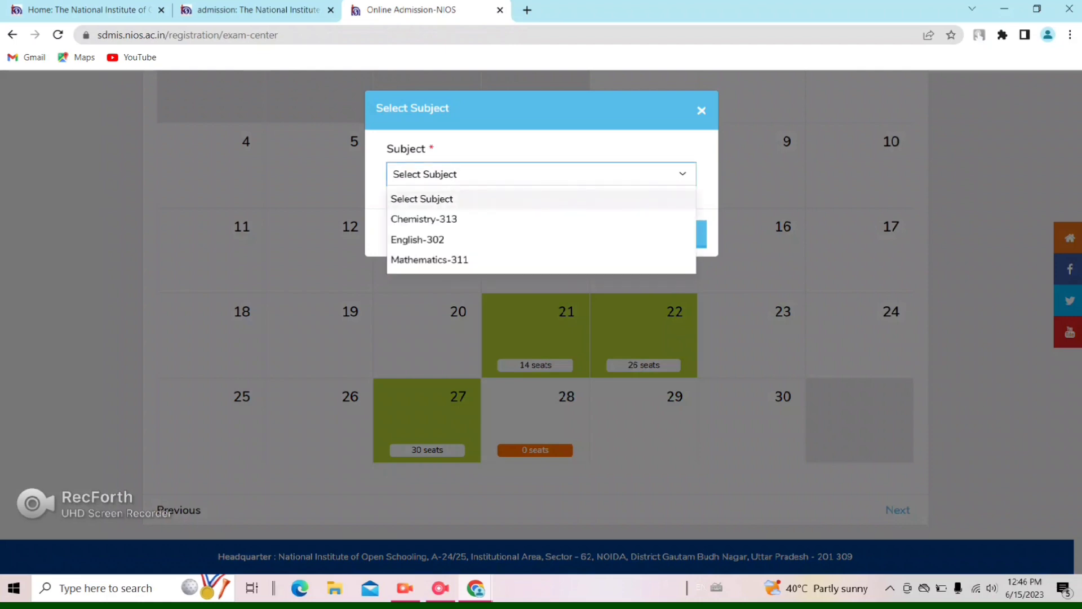
click(417, 239)
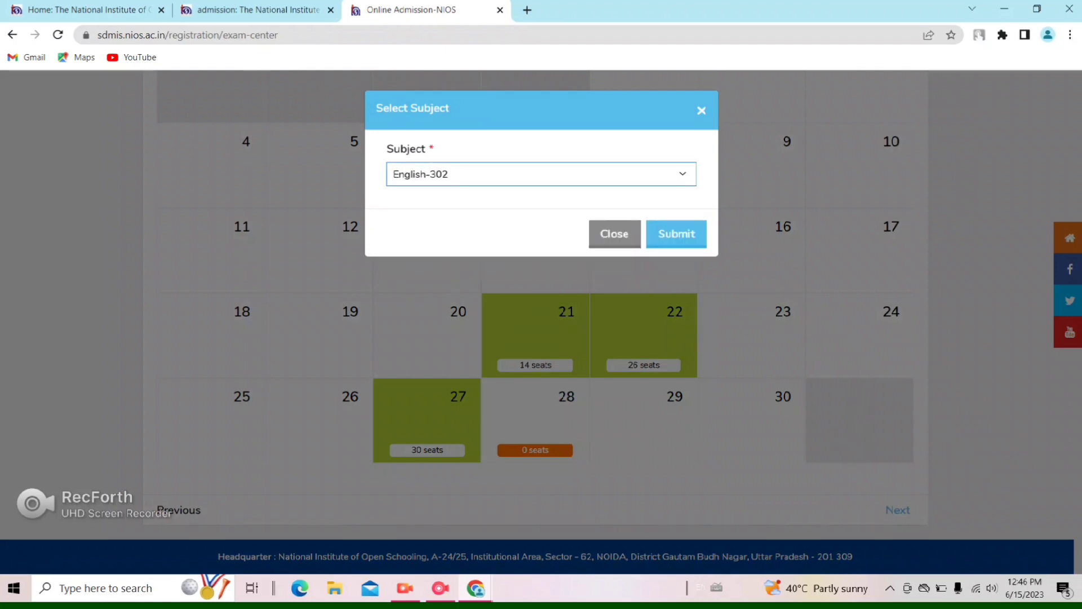
click(676, 233)
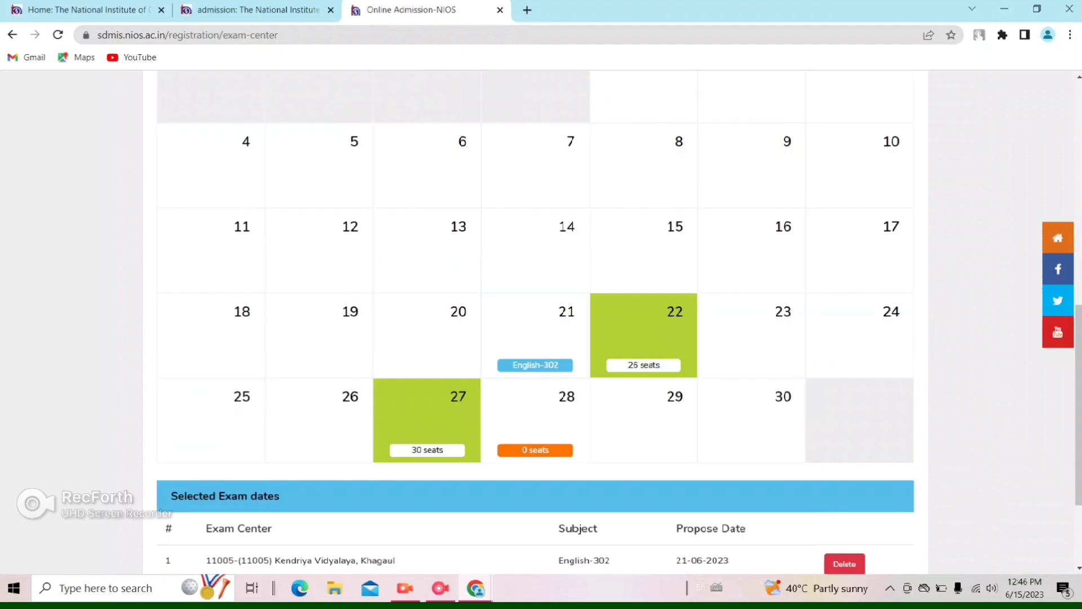
click(643, 339)
click(541, 174)
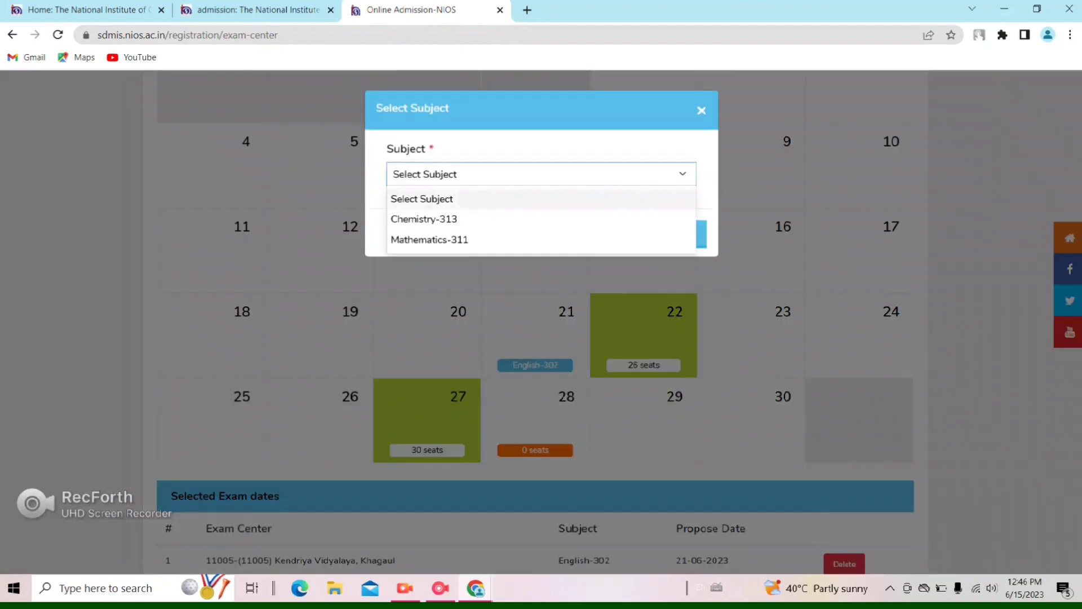
click(429, 239)
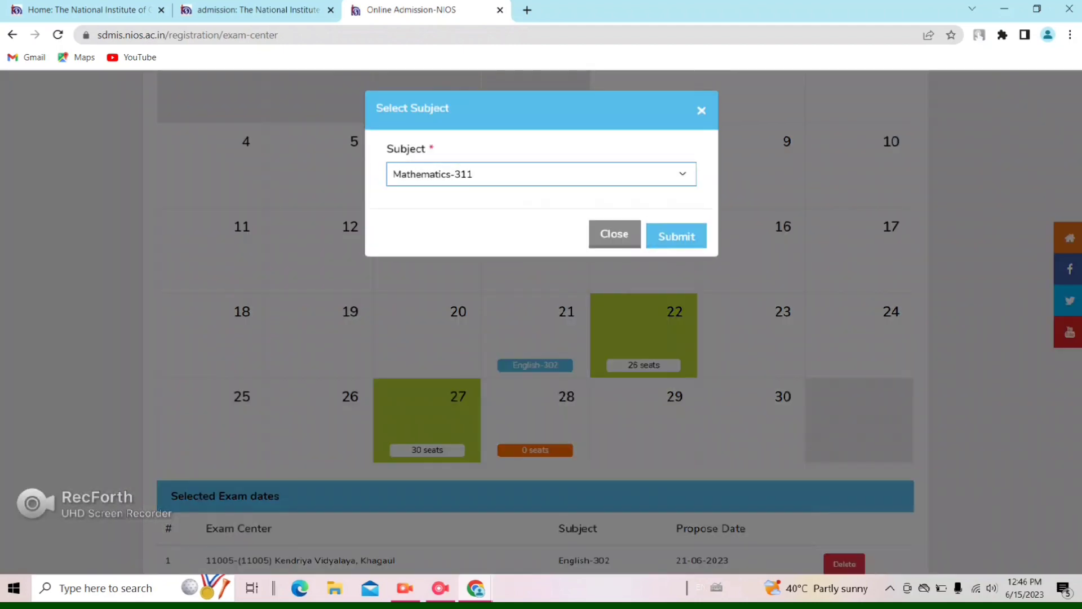
click(676, 234)
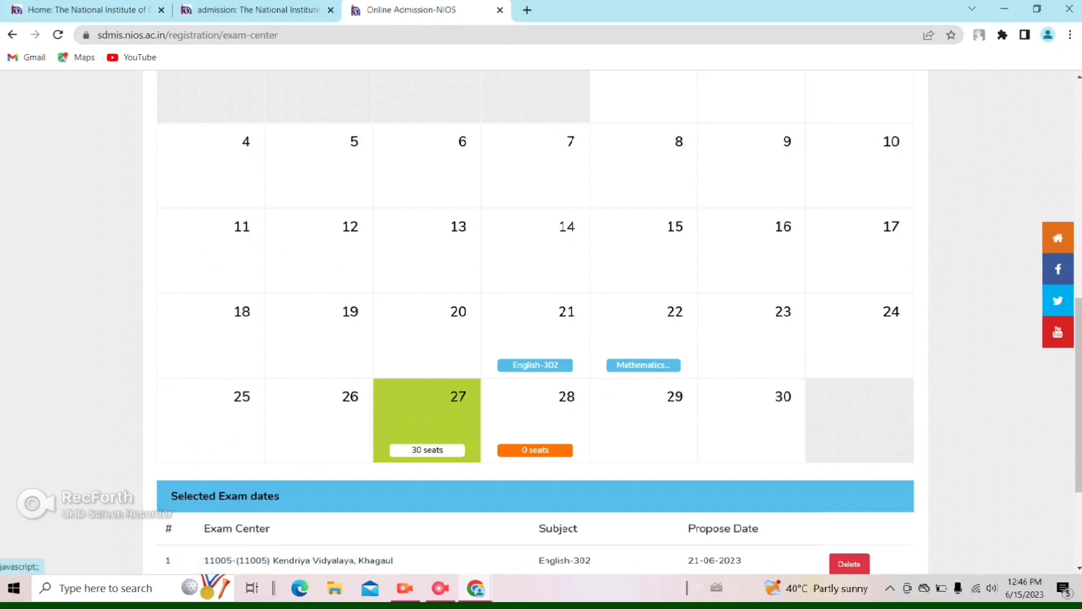
click(427, 449)
click(541, 174)
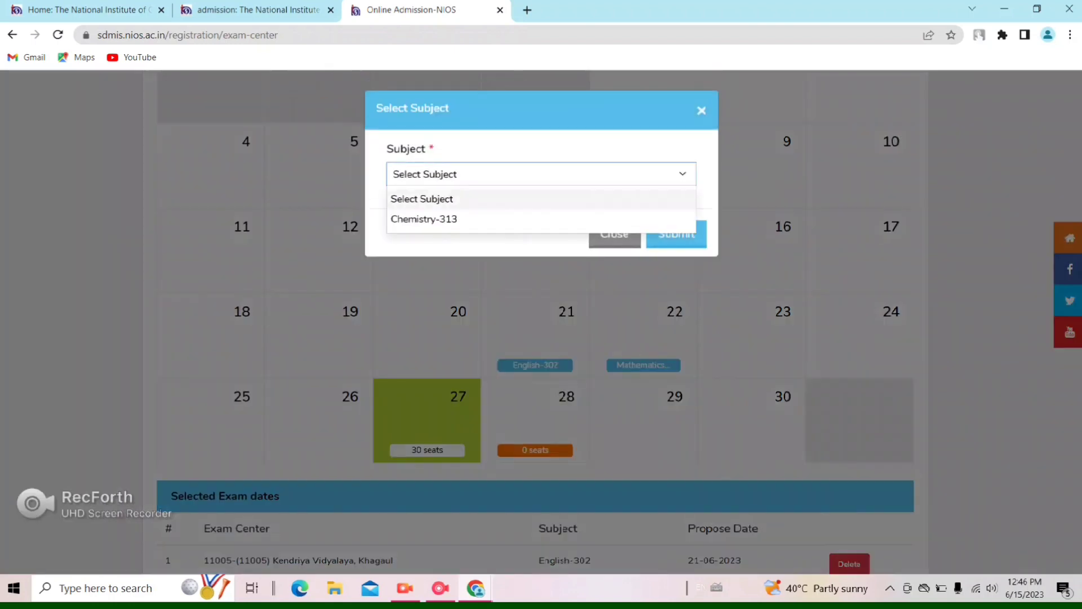
click(428, 218)
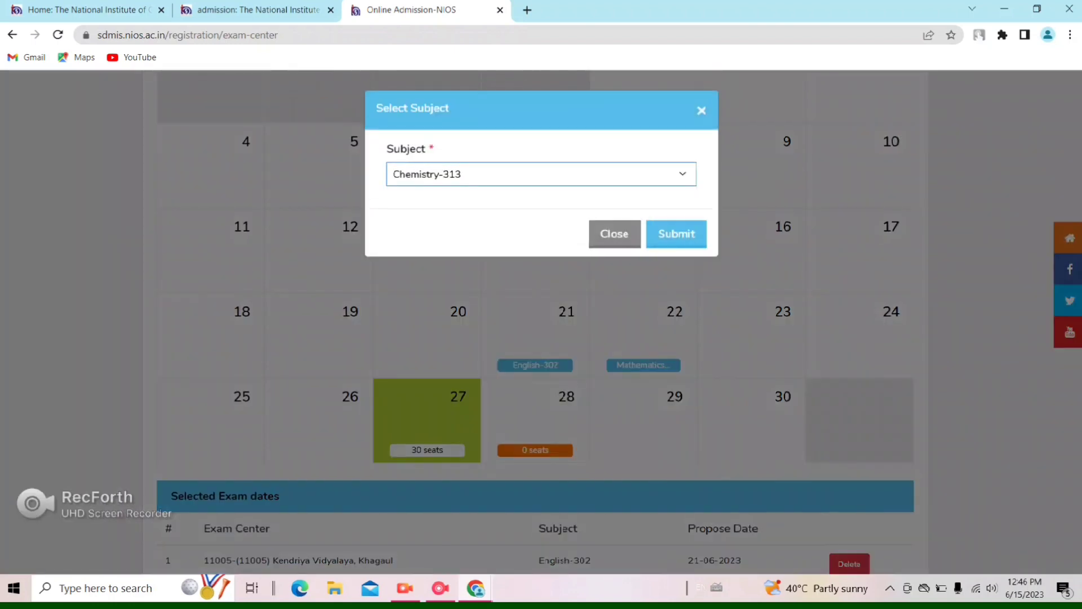
click(677, 234)
- Review the booked exam dates and continue to the Document Upload step
scroll(541, 338, down, 1)
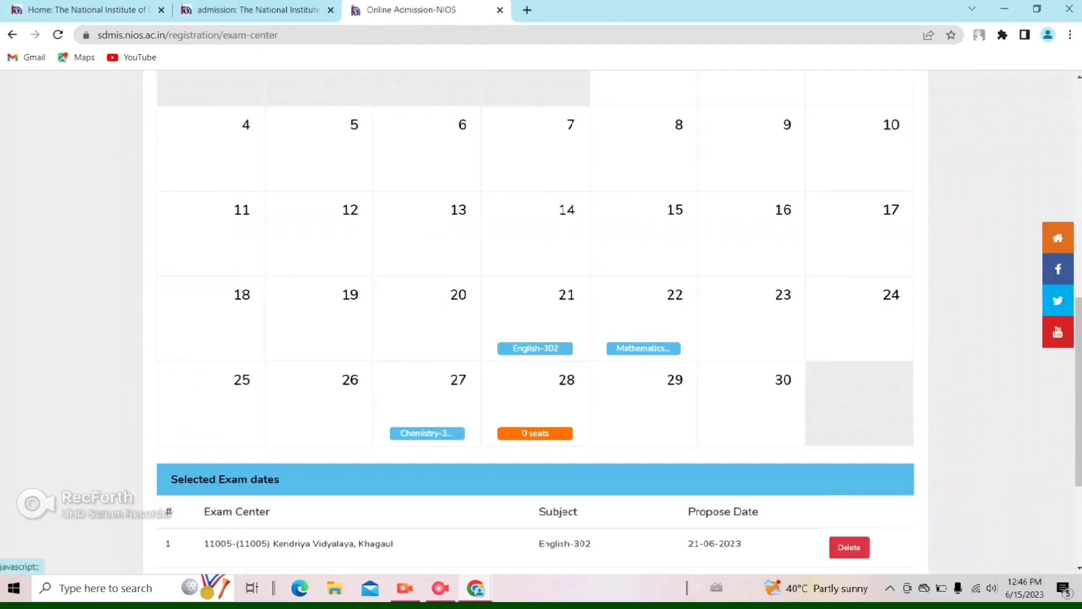
scroll(541, 338, down, 3)
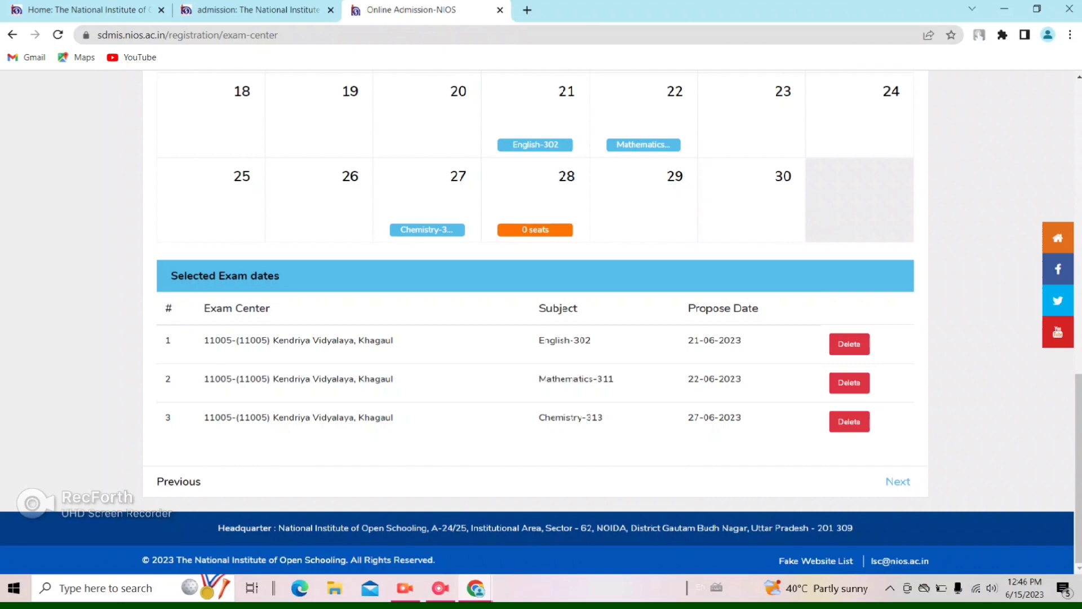
scroll(541, 338, up, 3)
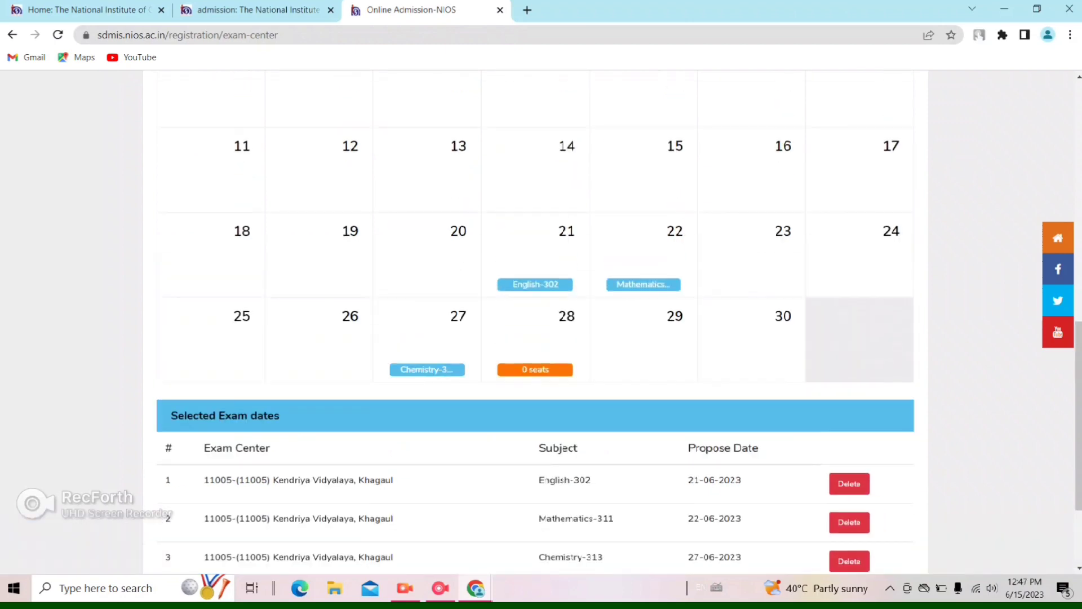
scroll(541, 338, up, 5)
scroll(541, 339, up, 4)
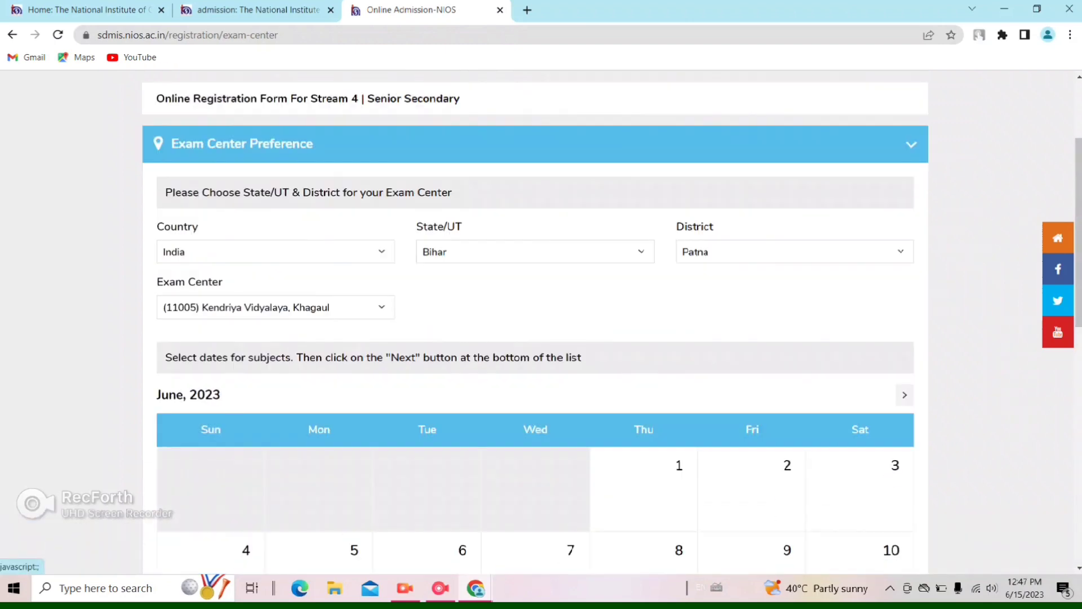
scroll(541, 339, down, 10)
scroll(541, 338, down, 2)
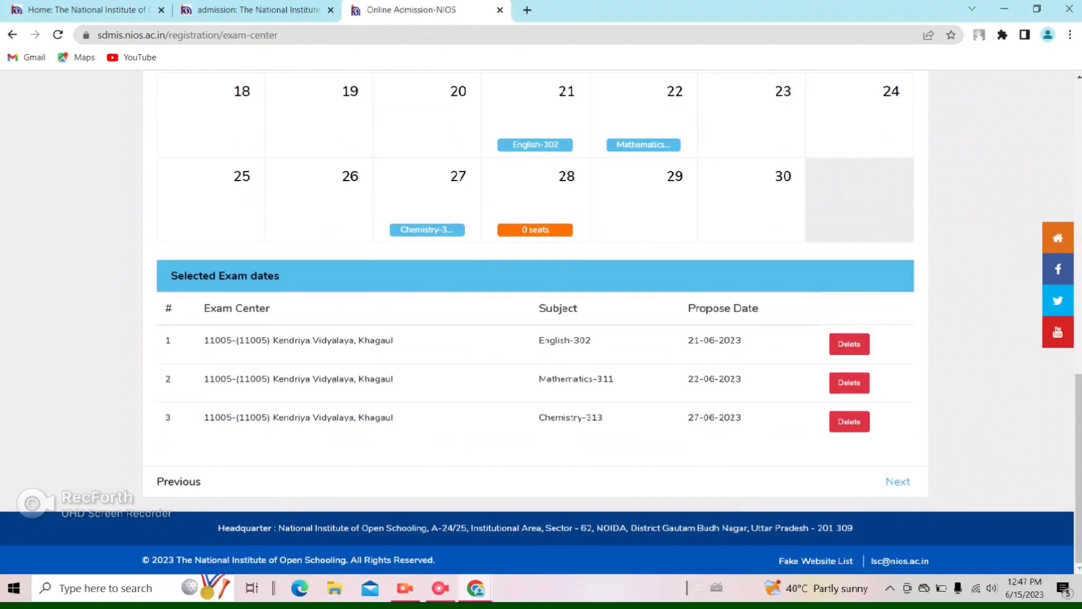
click(897, 481)
- Scroll through the Photo, Signature, Identity, Category/Caste and 10th Certificate upload fields, then return upward
scroll(541, 338, down, 1)
scroll(541, 338, up, 2)
scroll(541, 339, down, 4)
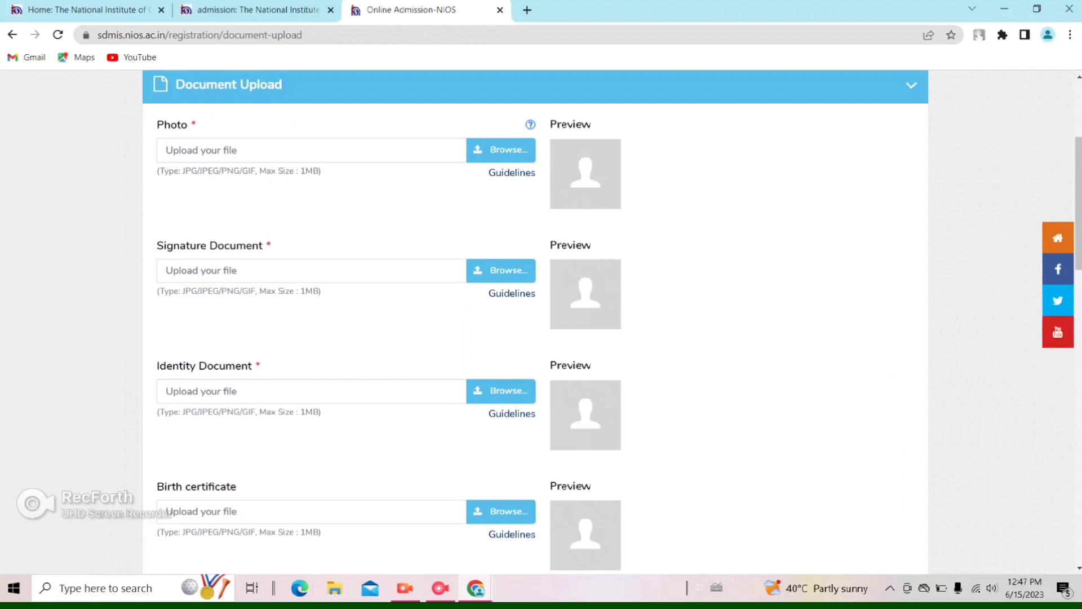
scroll(540, 338, up, 3)
scroll(541, 338, down, 1)
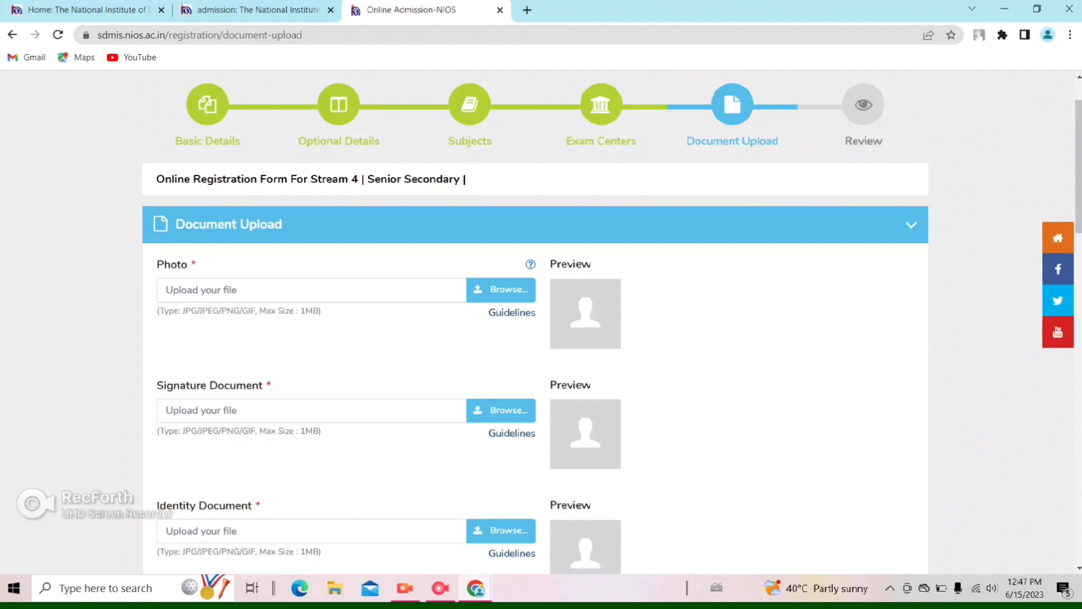
scroll(541, 338, down, 1)
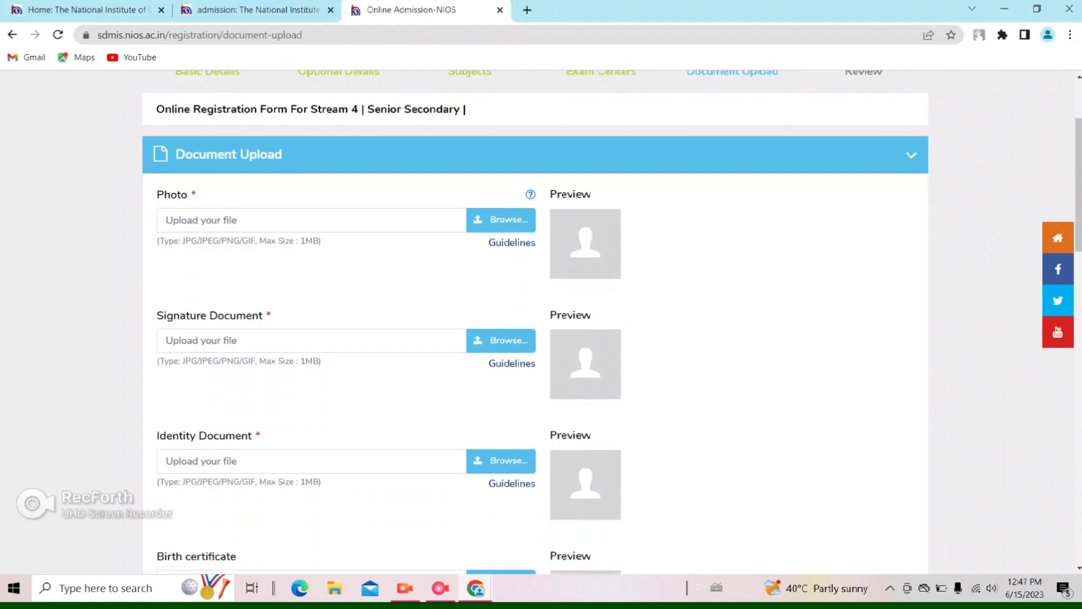
scroll(541, 338, down, 4)
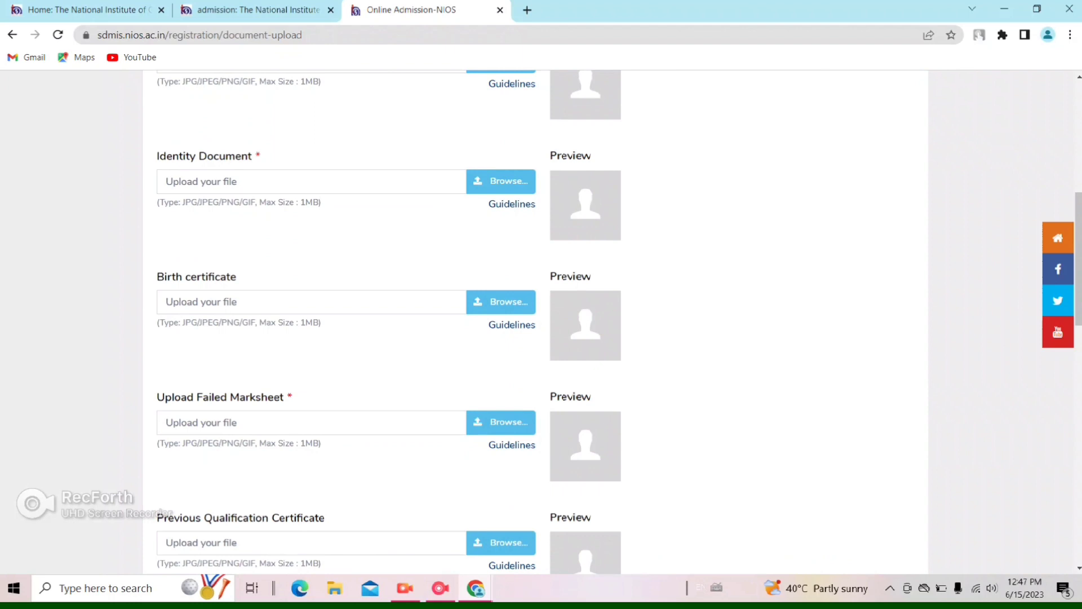
scroll(541, 321, down, 2)
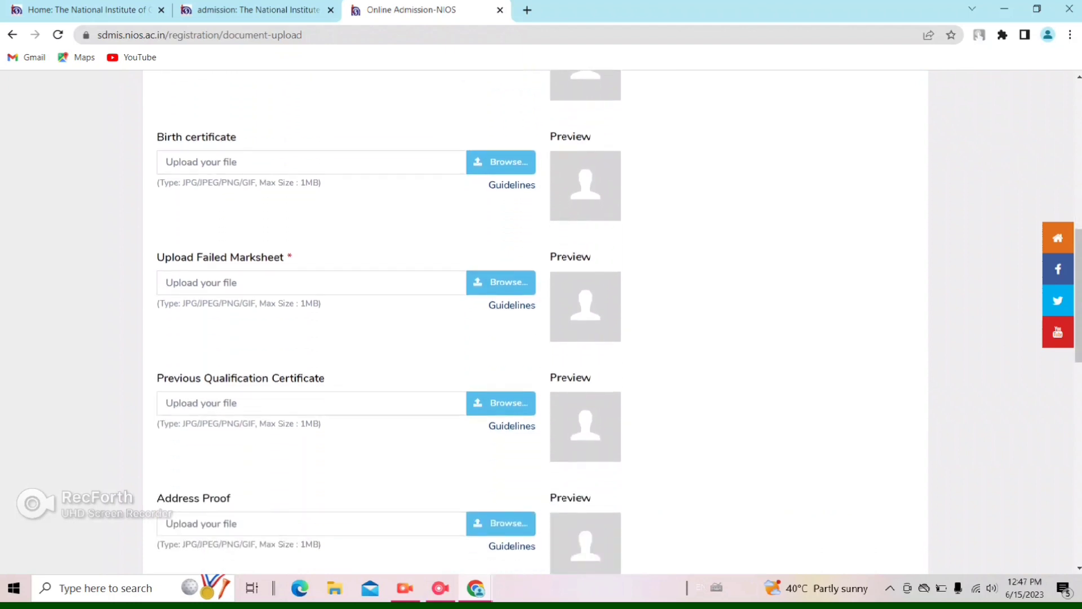
scroll(389, 321, down, 1)
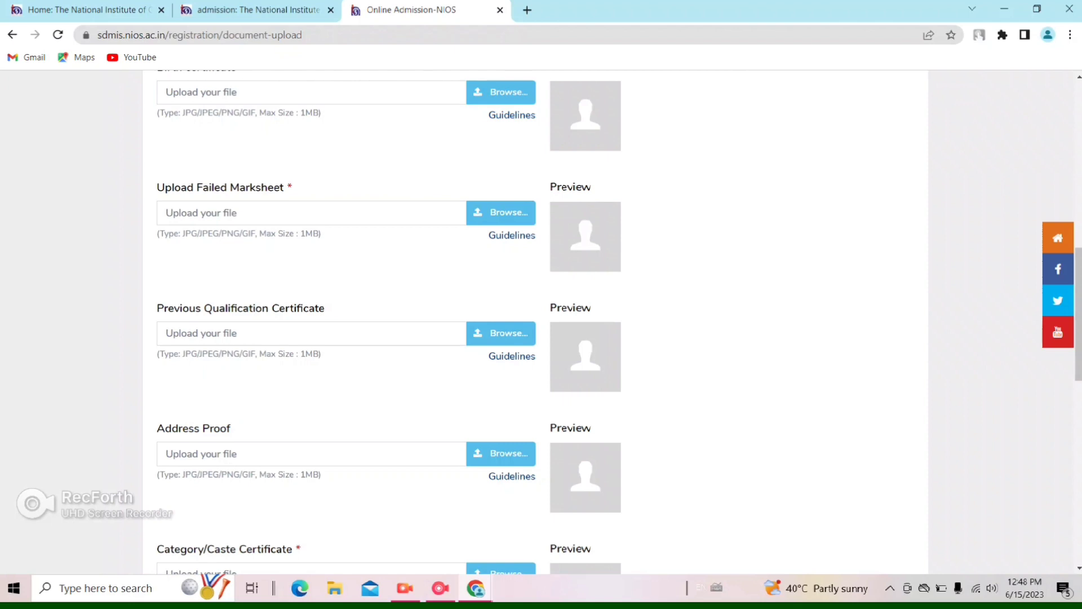
scroll(535, 321, down, 1)
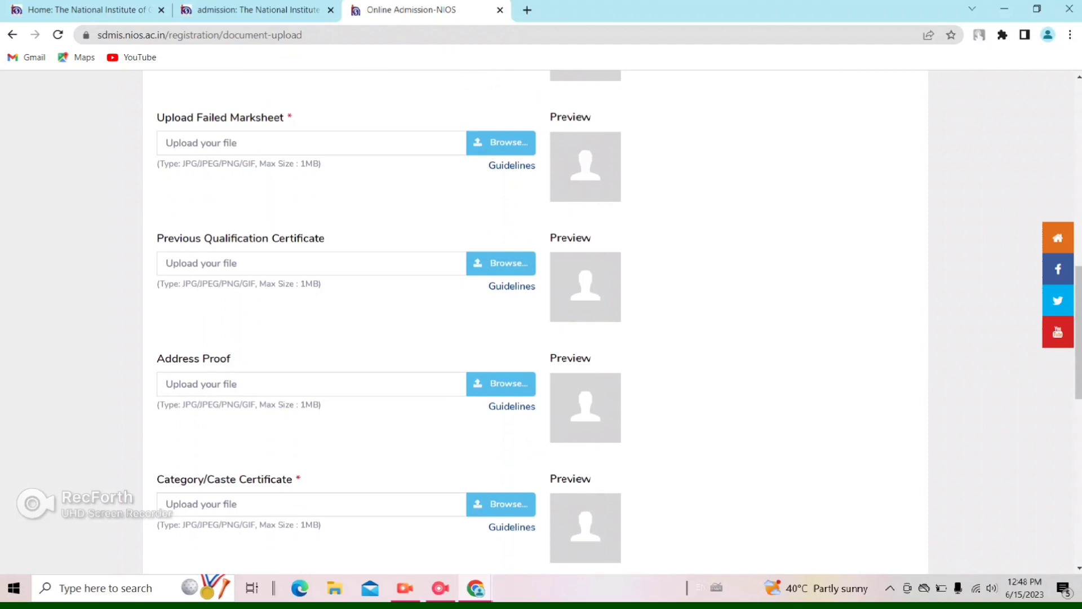
scroll(389, 325, up, 1)
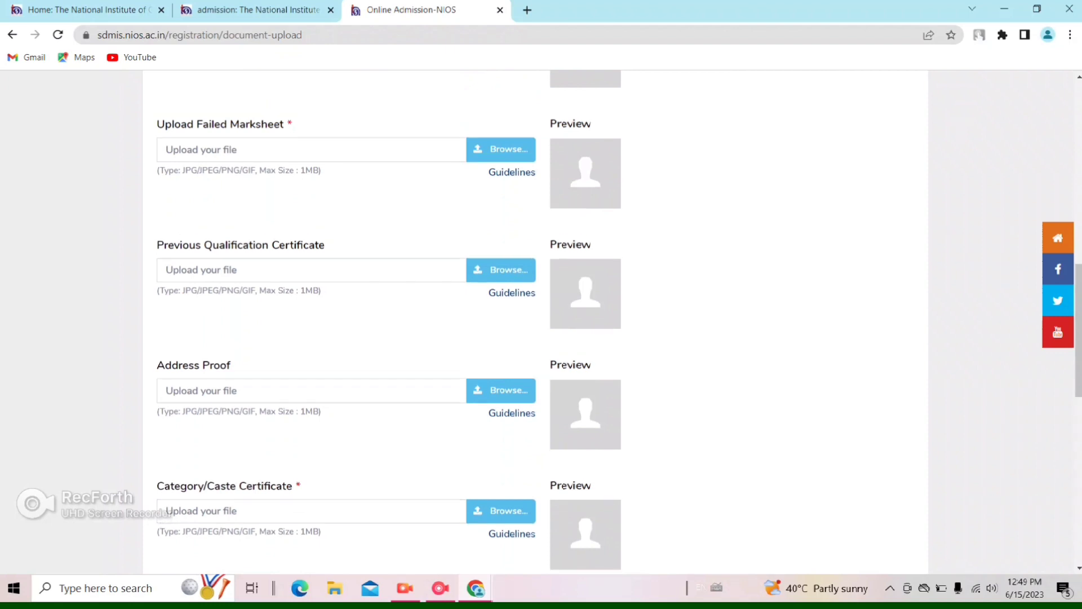
scroll(535, 321, down, 3)
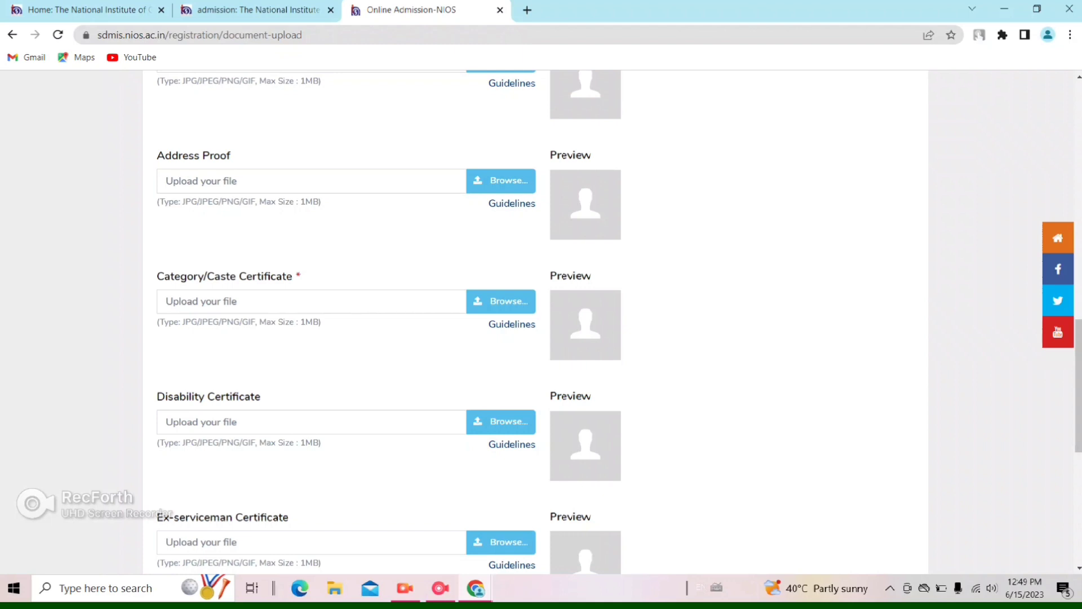
scroll(535, 322, down, 2)
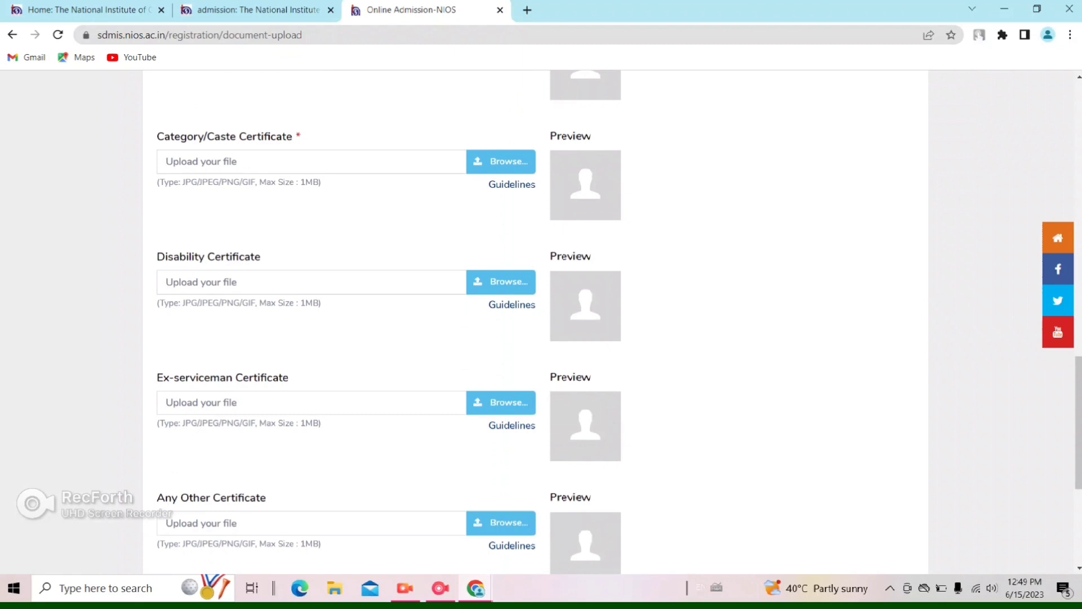
scroll(535, 321, down, 2)
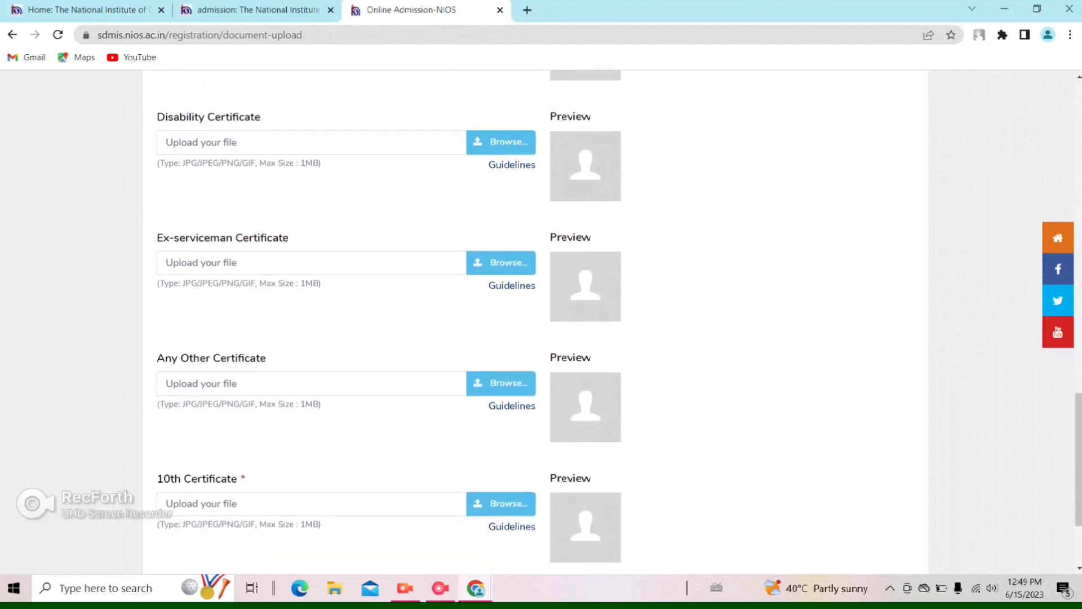
scroll(535, 322, down, 2)
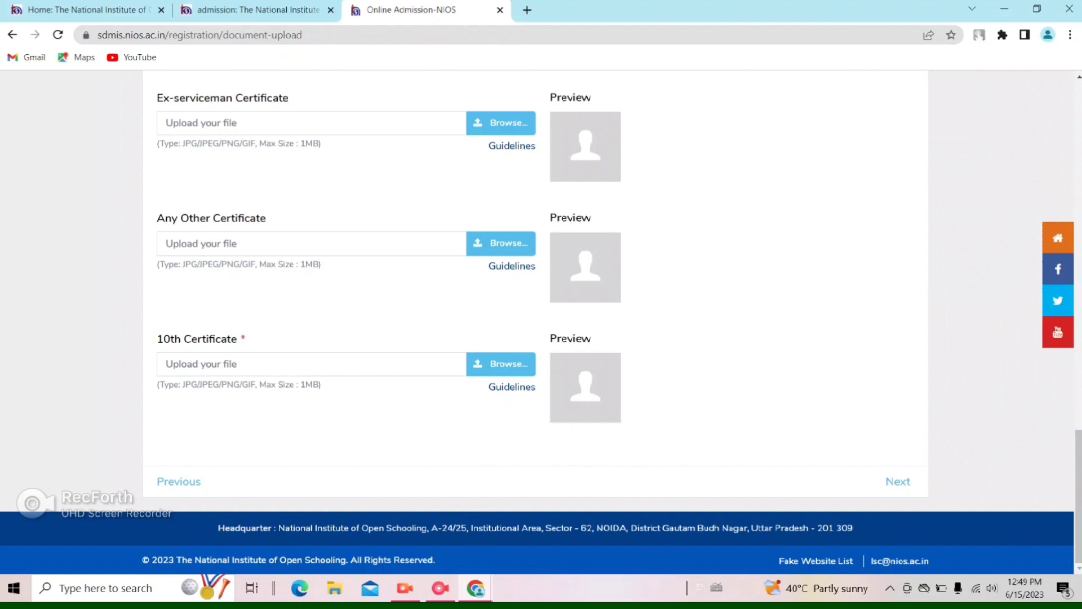
scroll(536, 322, up, 13)
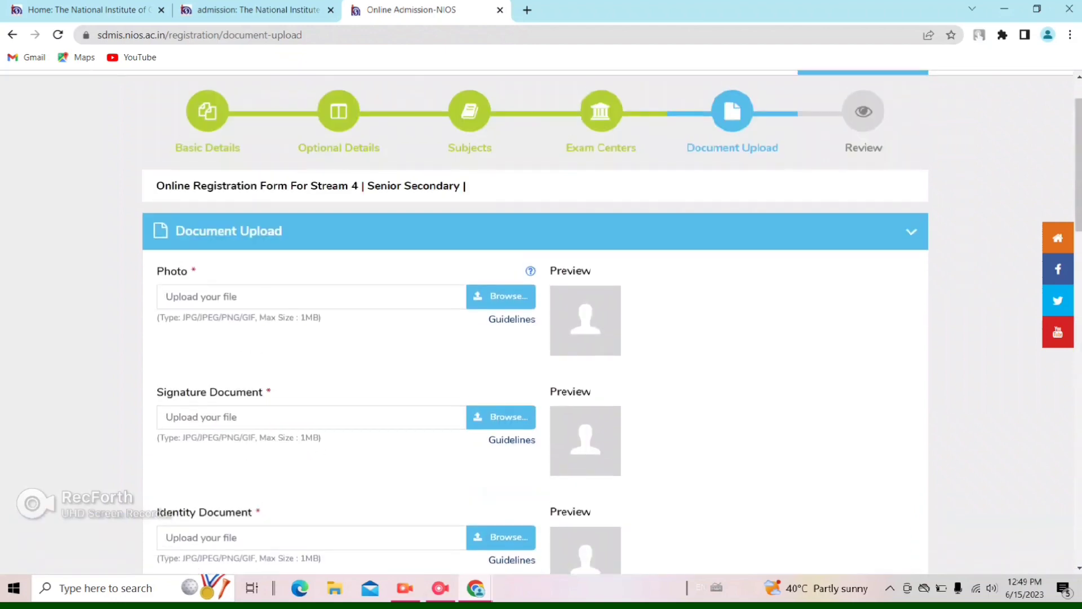
scroll(536, 322, up, 1)
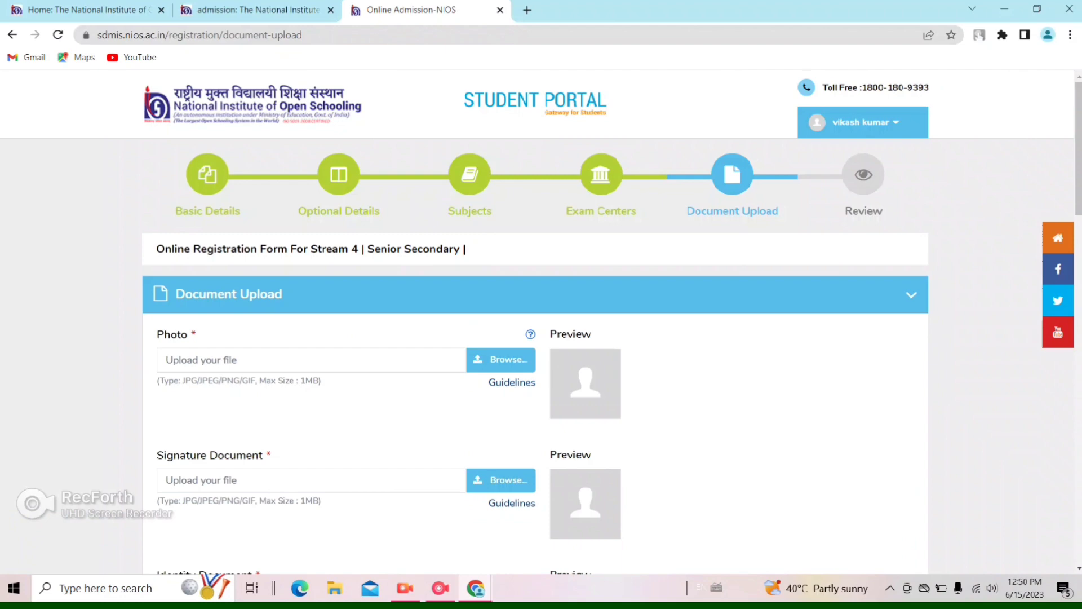